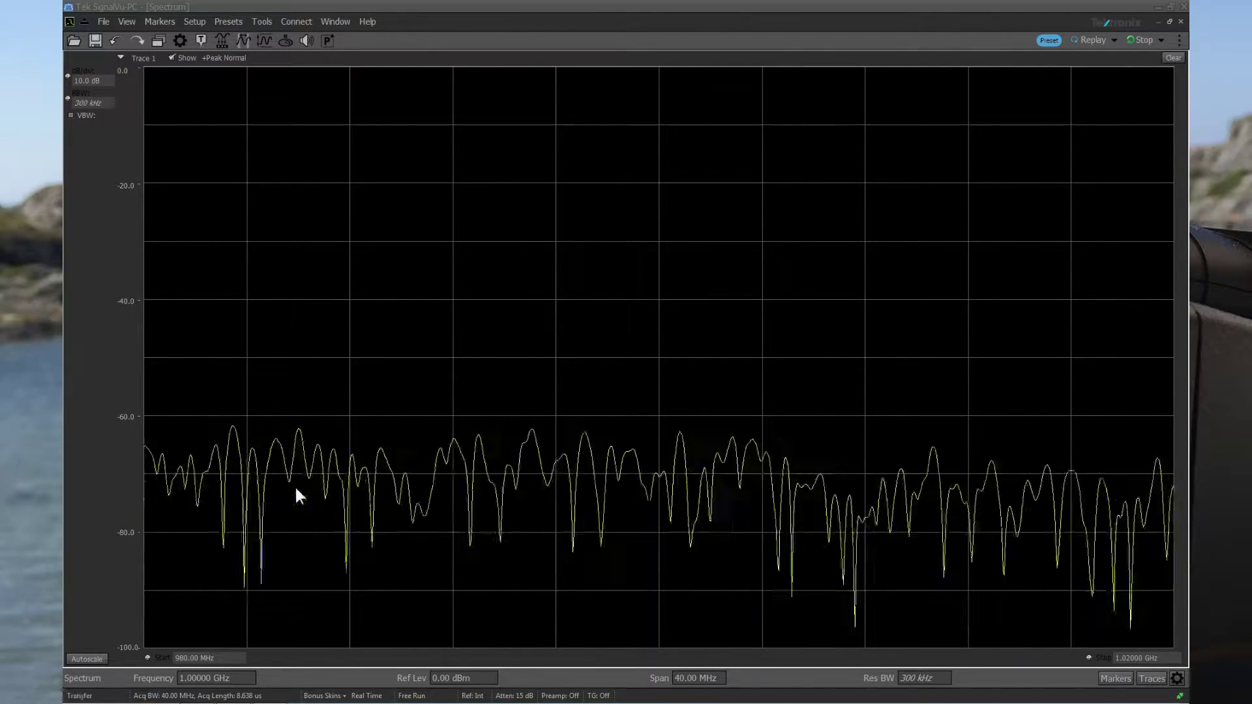
Set the spectrum's center frequency to 868 MHz and its span to 10 MHz.
{"action": "left_click", "coordinate": [157, 683]}
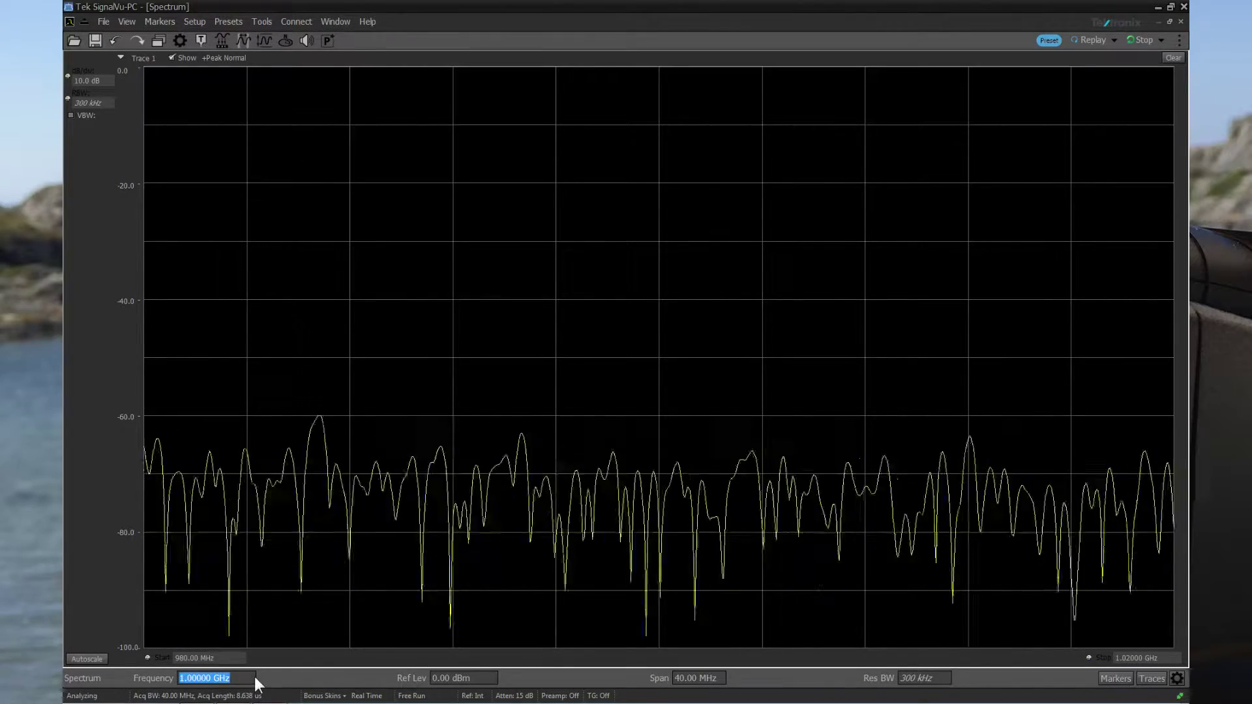
{"action": "type", "text": "868.00 M"}
{"action": "key", "text": "Return"}
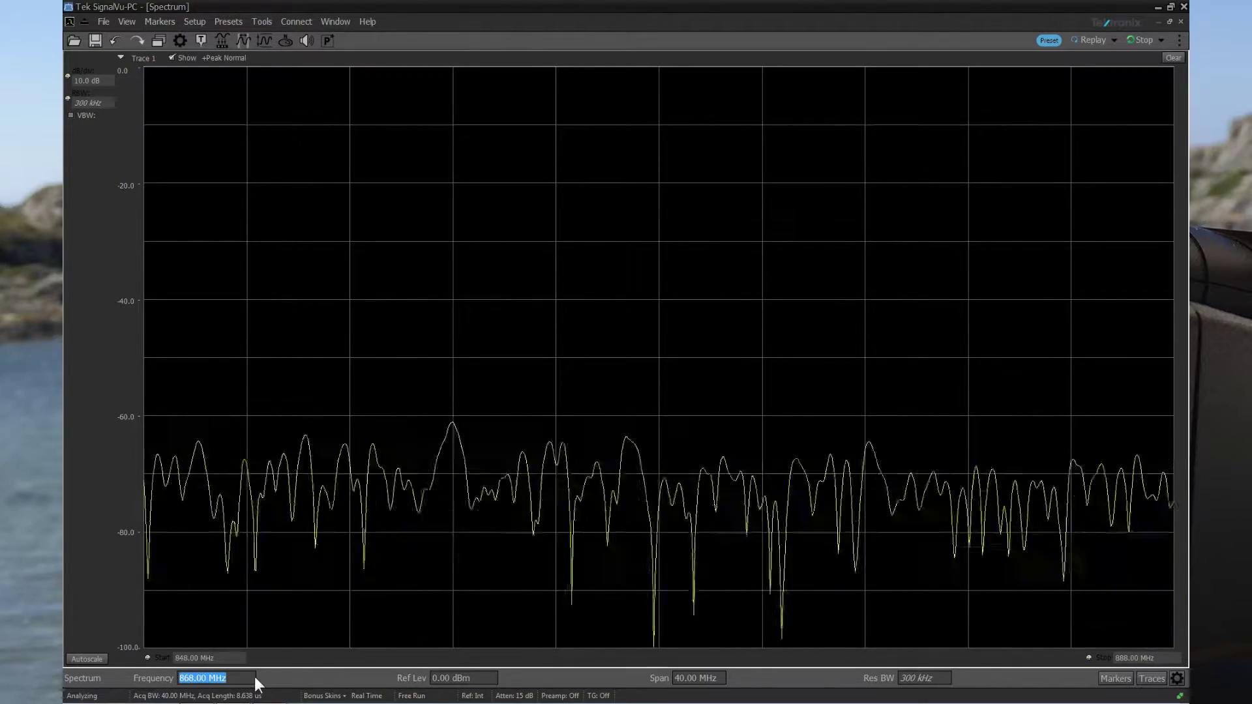
{"action": "left_click", "coordinate": [699, 678]}
{"action": "type", "text": "10M"}
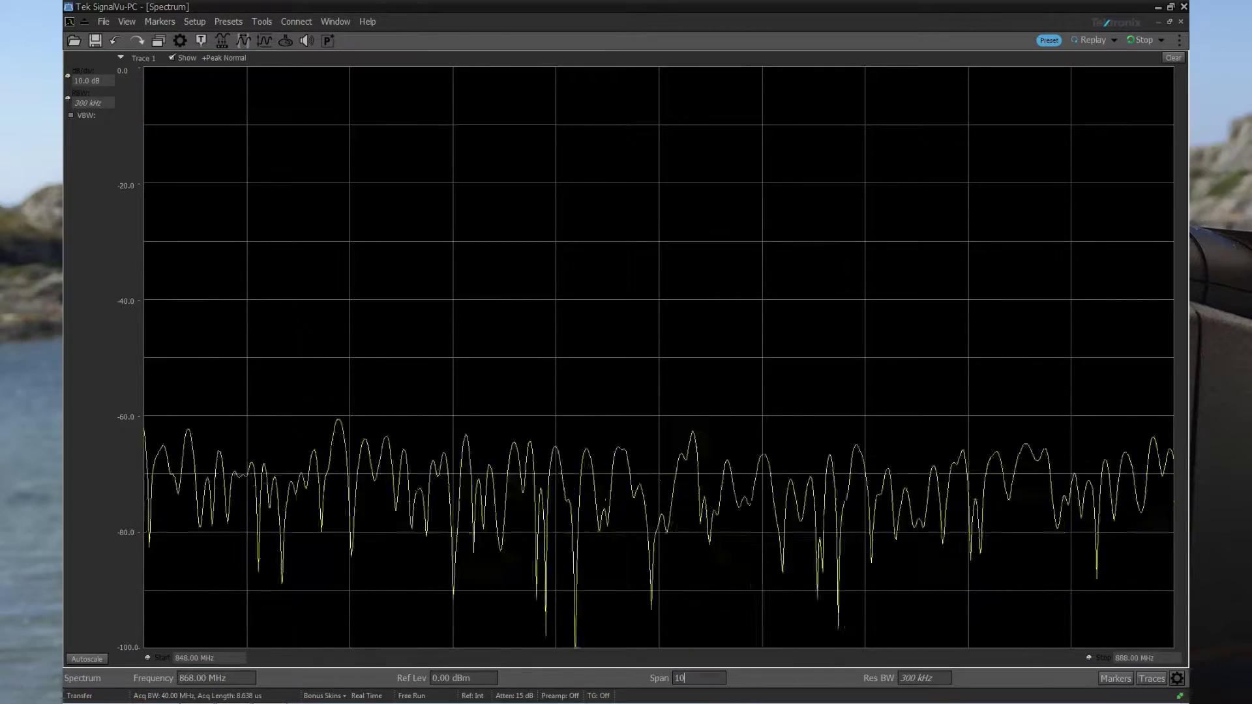
{"action": "key", "text": "Return"}
Enable the internal preamp and set the reference level to -30 dBm in the amplitude settings.
{"action": "left_click", "coordinate": [262, 42]}
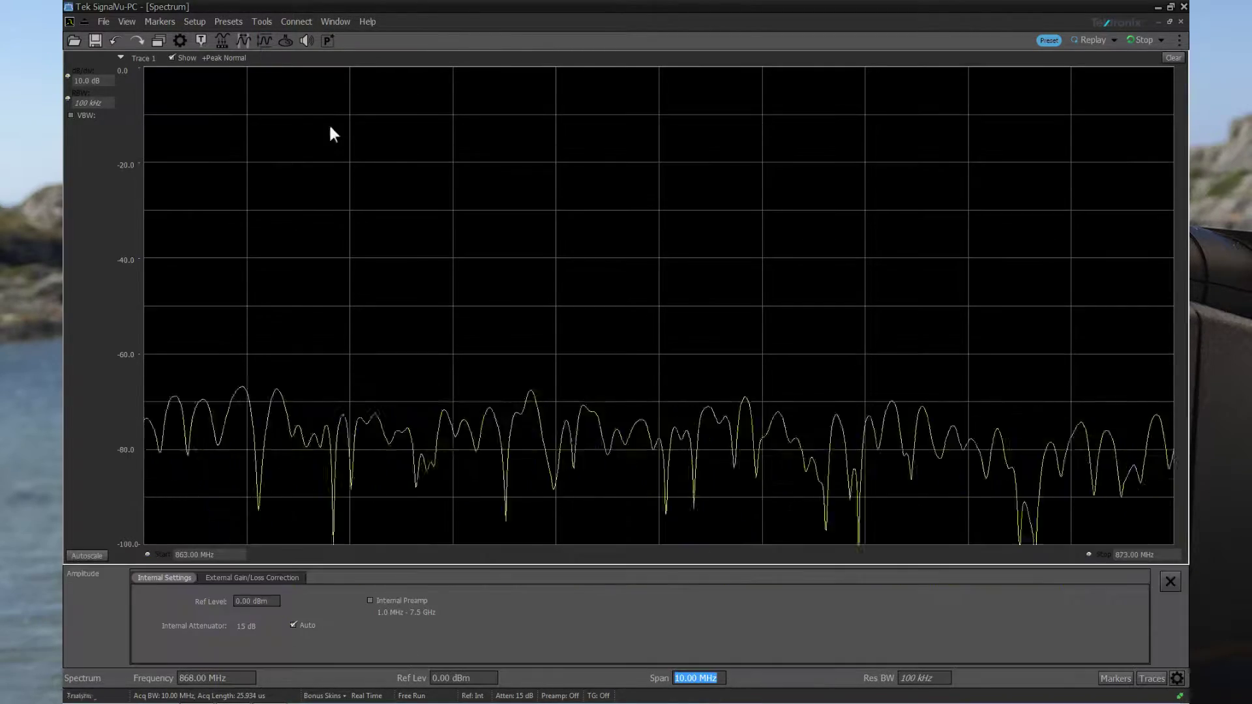
{"action": "left_click", "coordinate": [370, 600]}
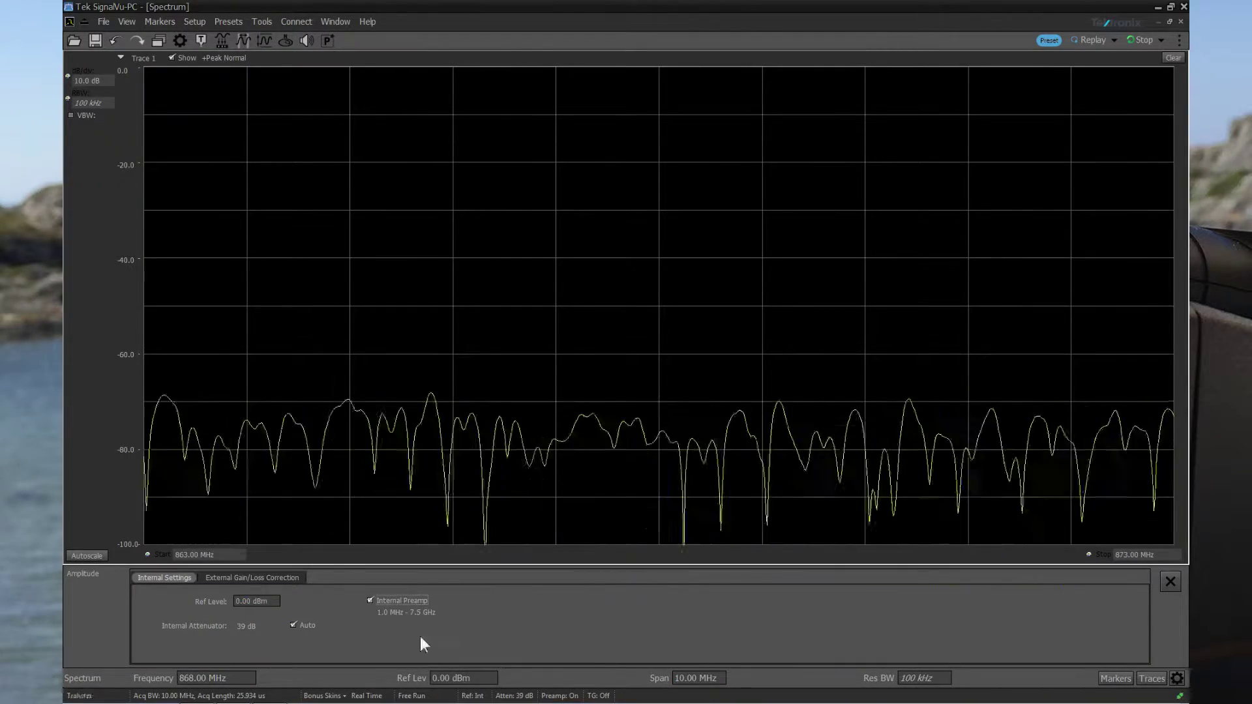
{"action": "left_click", "coordinate": [476, 678]}
{"action": "type", "text": "-30"}
{"action": "key", "text": "Return"}
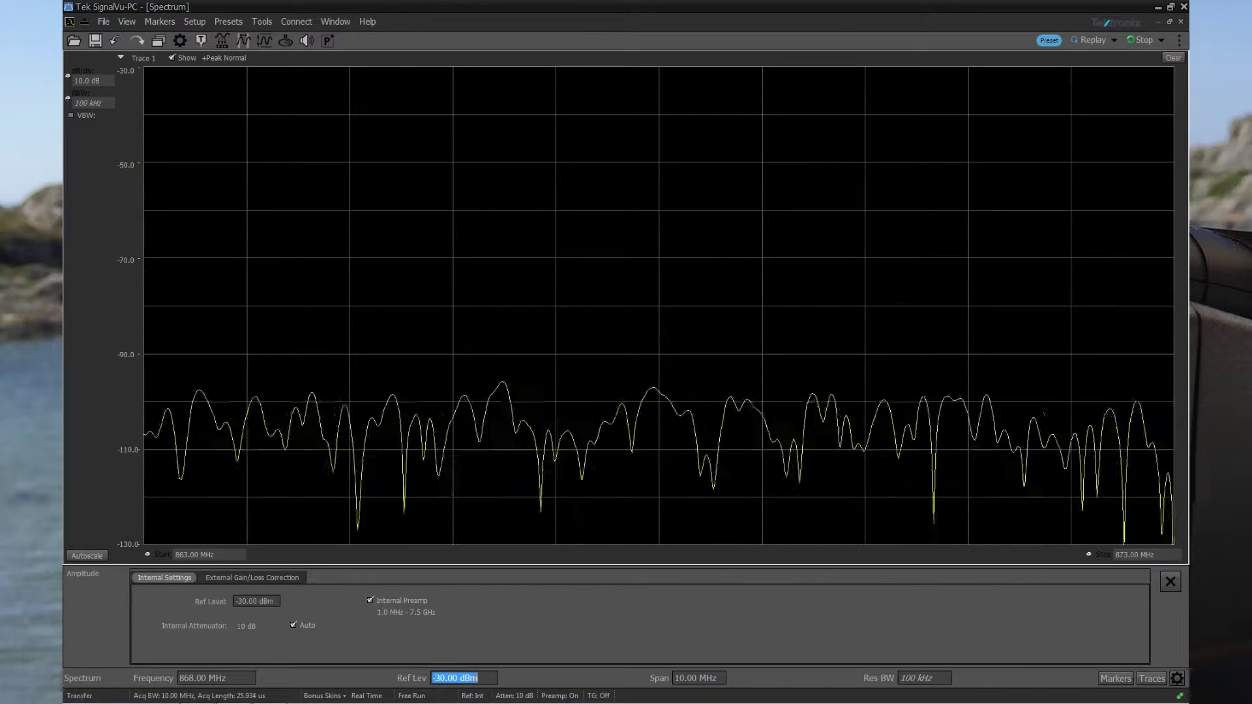
{"action": "left_click", "coordinate": [1170, 582]}
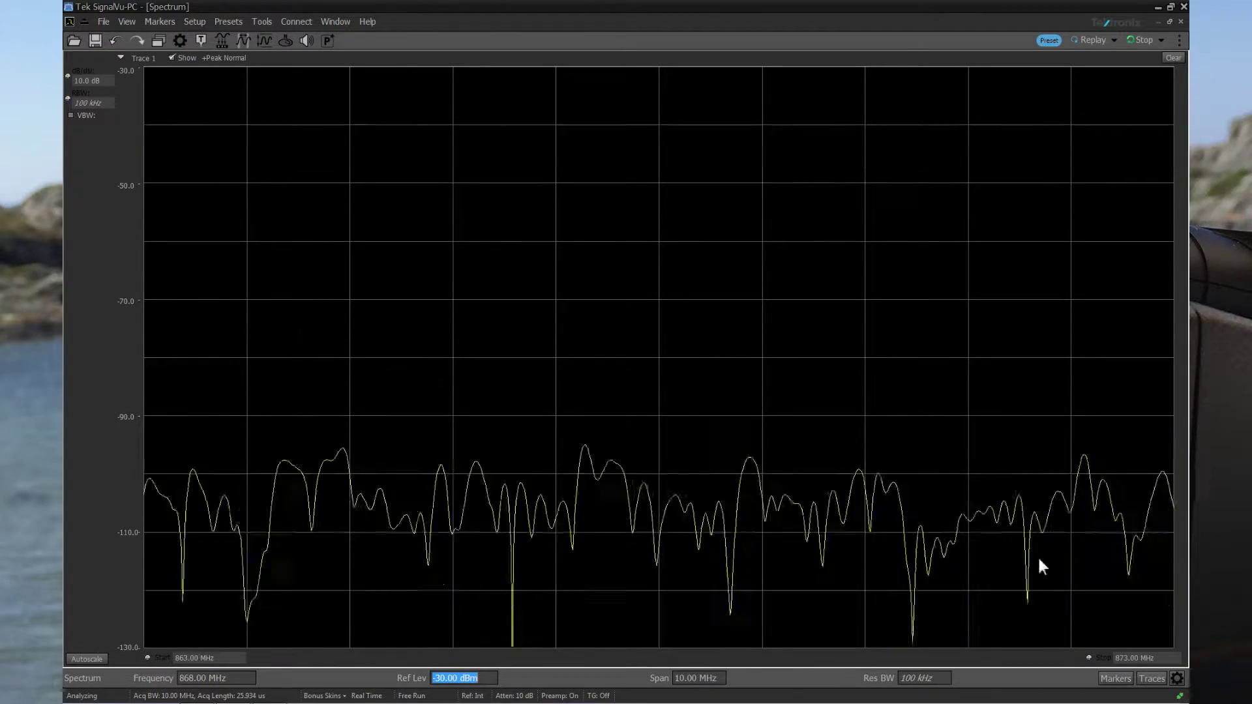
Add the DPX display from the General Signal Viewing measurements alongside the Spectrum display.
{"action": "left_click", "coordinate": [158, 40]}
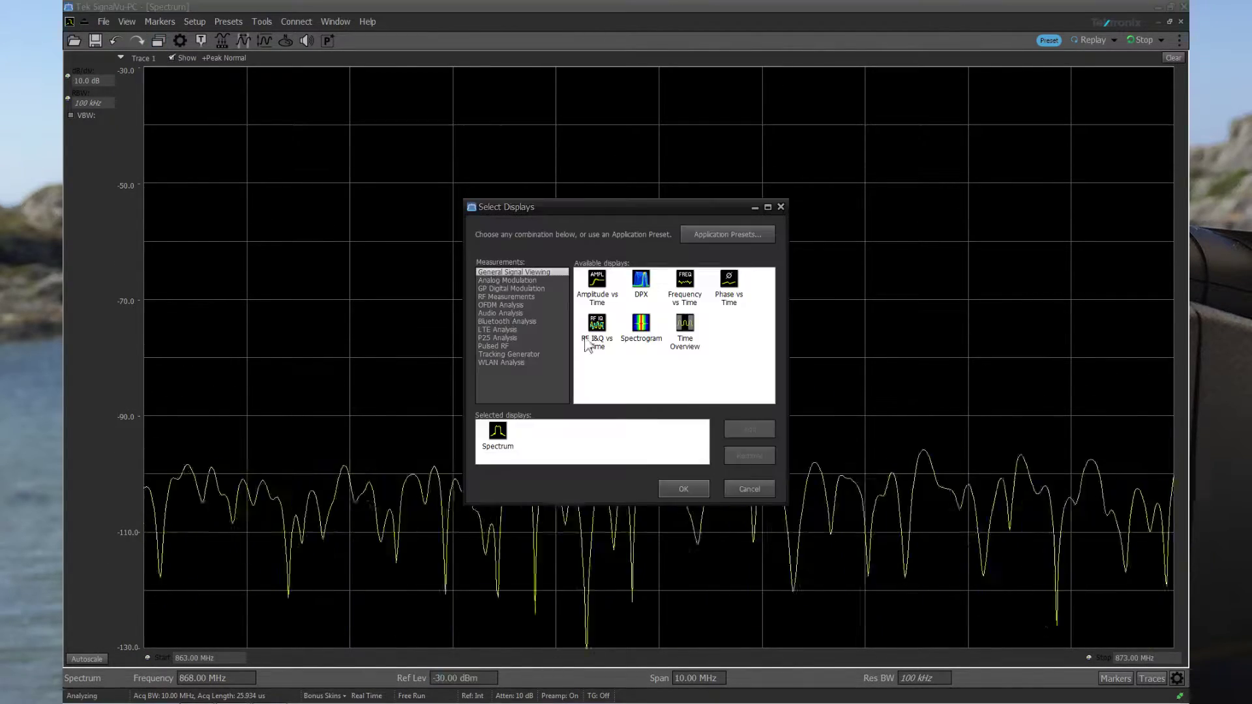
{"action": "left_click_drag", "start_coordinate": [640, 280], "coordinate": [496, 435]}
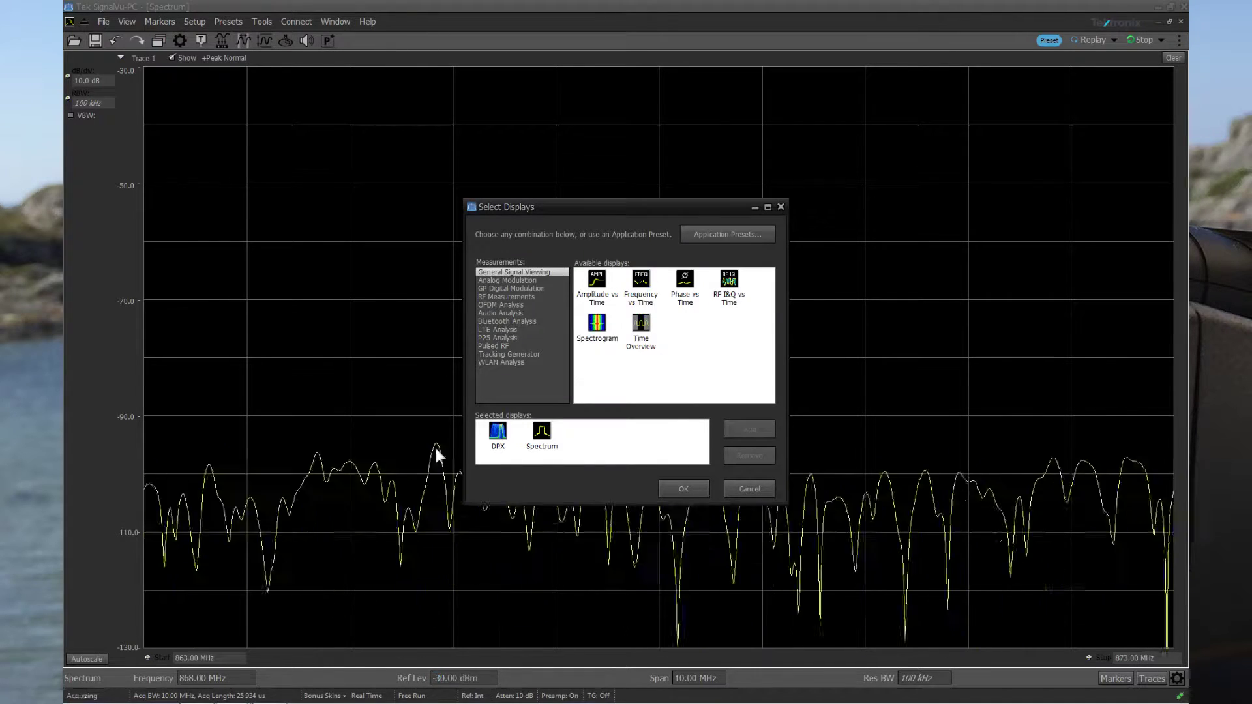
{"action": "left_click", "coordinate": [687, 488]}
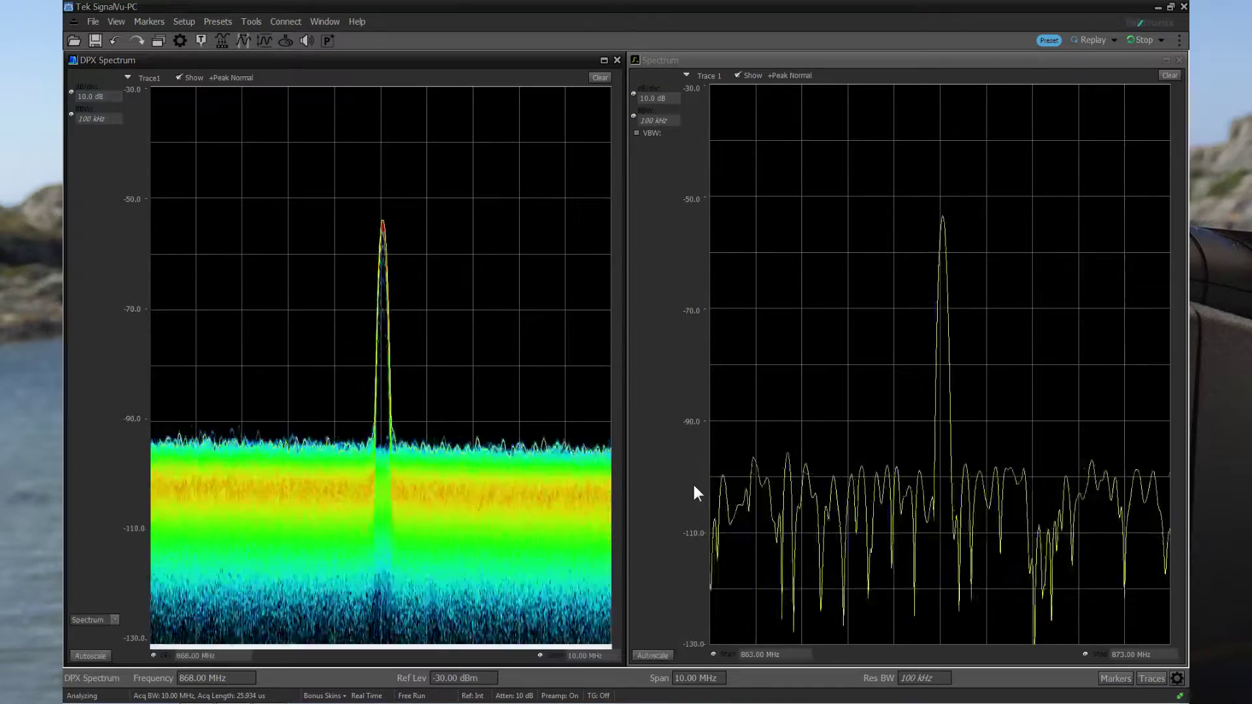
View the DPX display as Split with an enlarged spectrogram area, and close the display after watching the signal bursts.
{"action": "left_click", "coordinate": [115, 620]}
{"action": "left_click", "coordinate": [104, 644]}
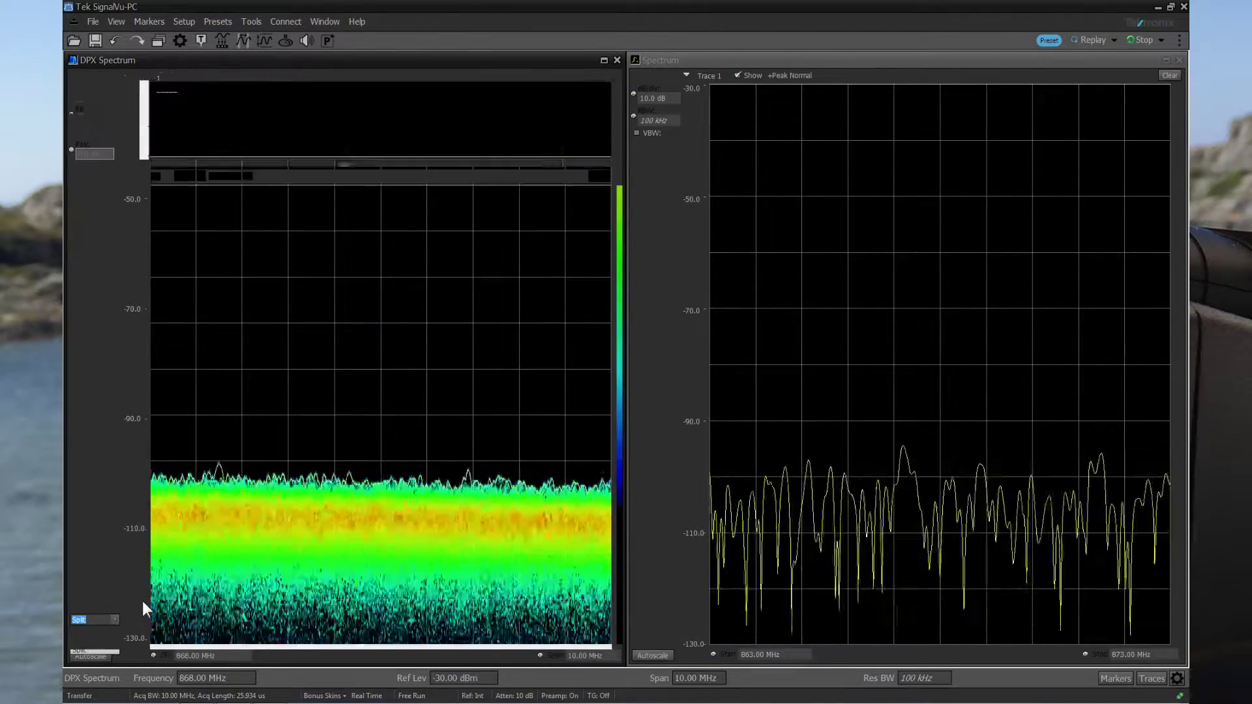
{"action": "left_click_drag", "start_coordinate": [340, 159], "coordinate": [347, 283]}
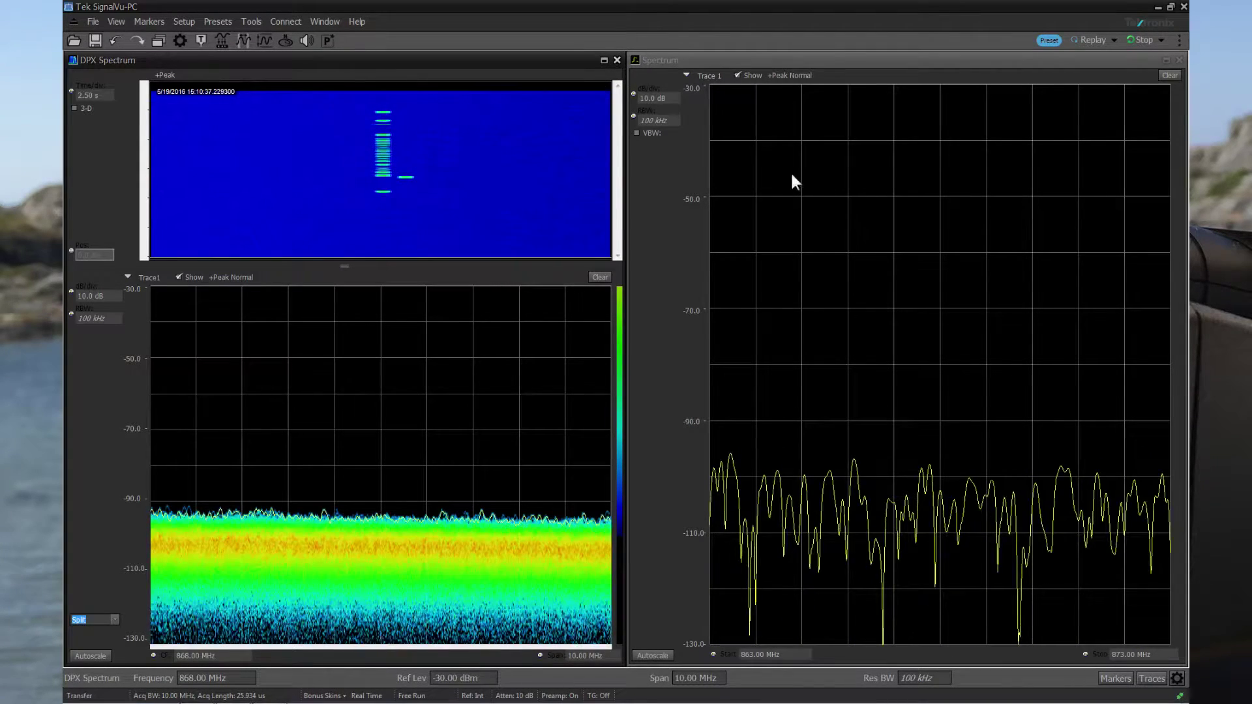
{"action": "left_click", "coordinate": [617, 60]}
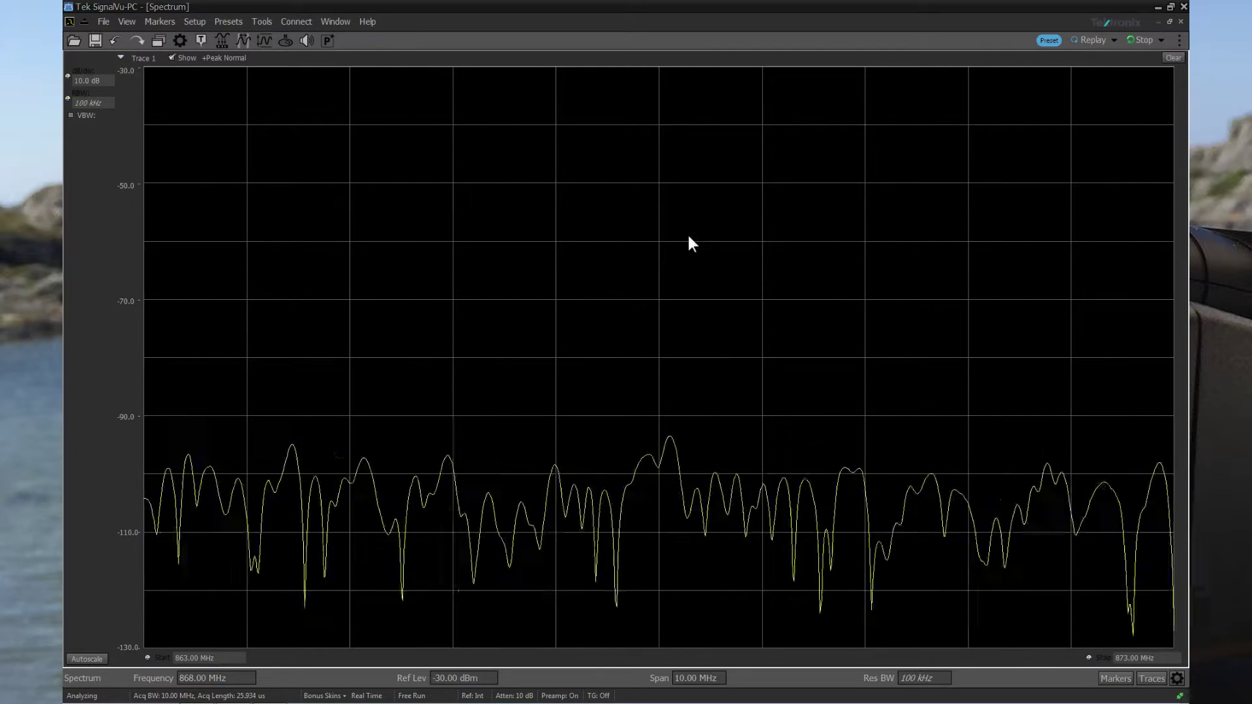
Switch acquisition from free run to triggered and set the RF input power trigger level to -60 dBm.
{"action": "left_click", "coordinate": [198, 41]}
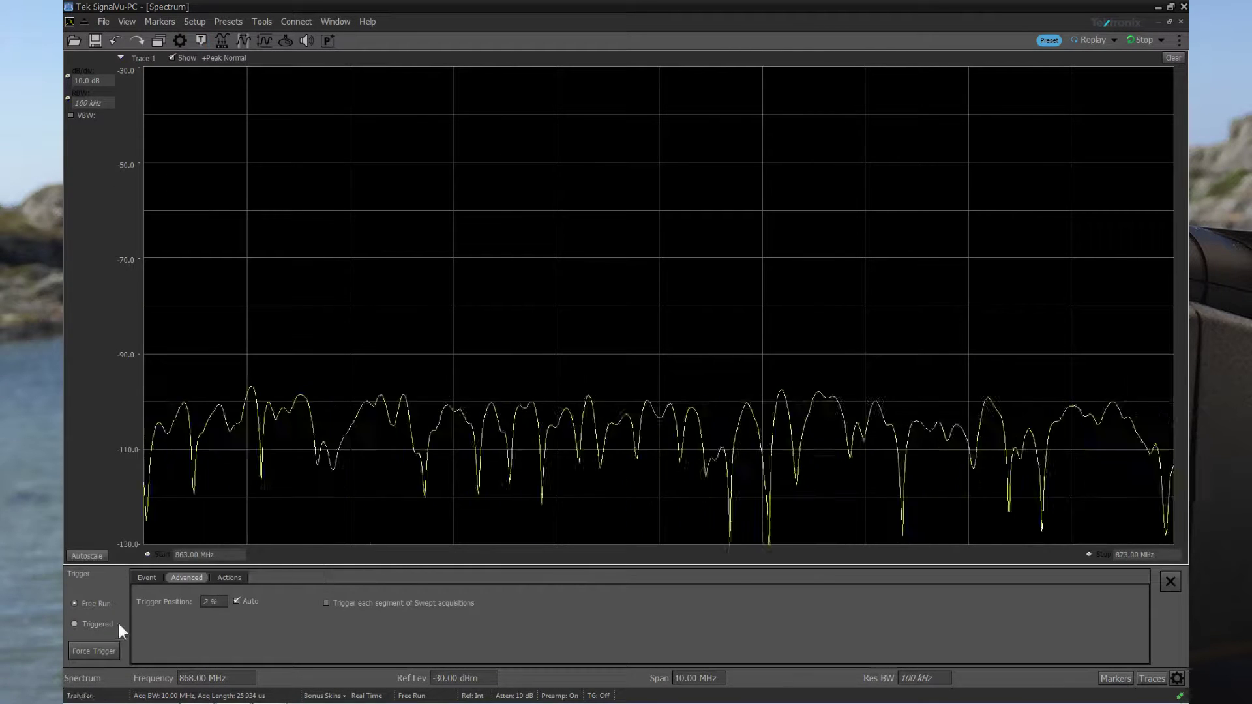
{"action": "left_click", "coordinate": [95, 625]}
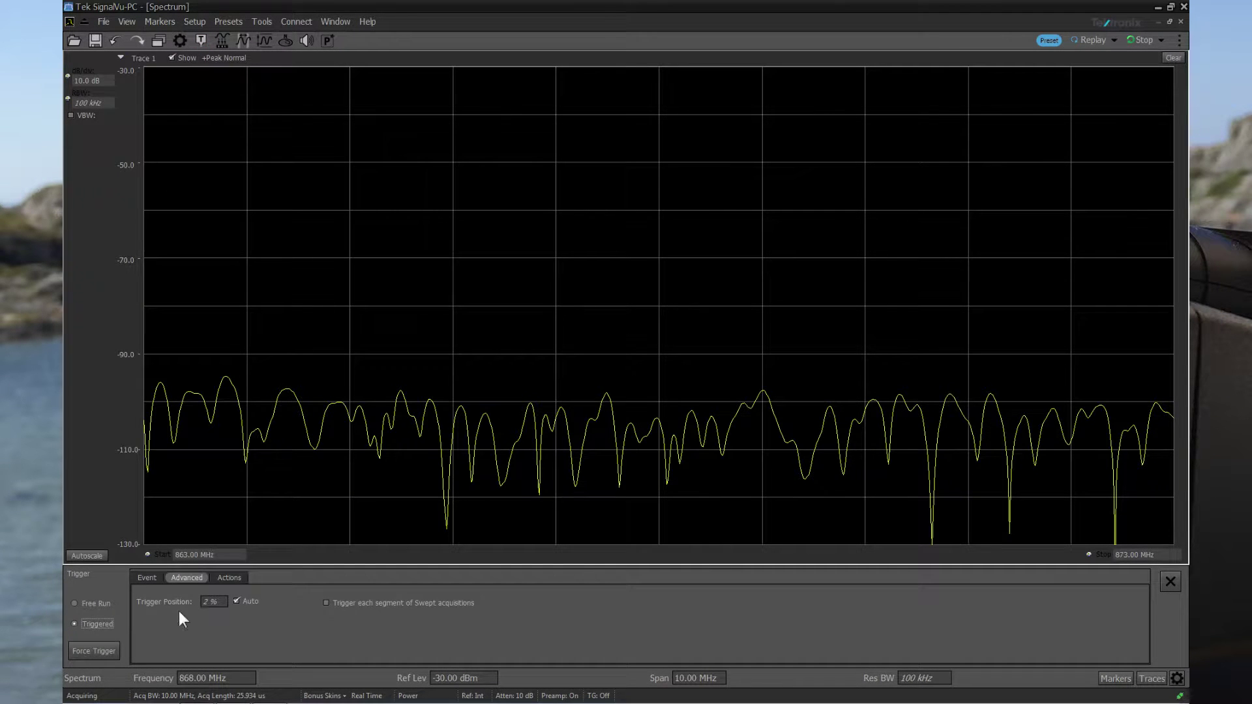
{"action": "left_click", "coordinate": [159, 580]}
{"action": "left_click", "coordinate": [393, 604]}
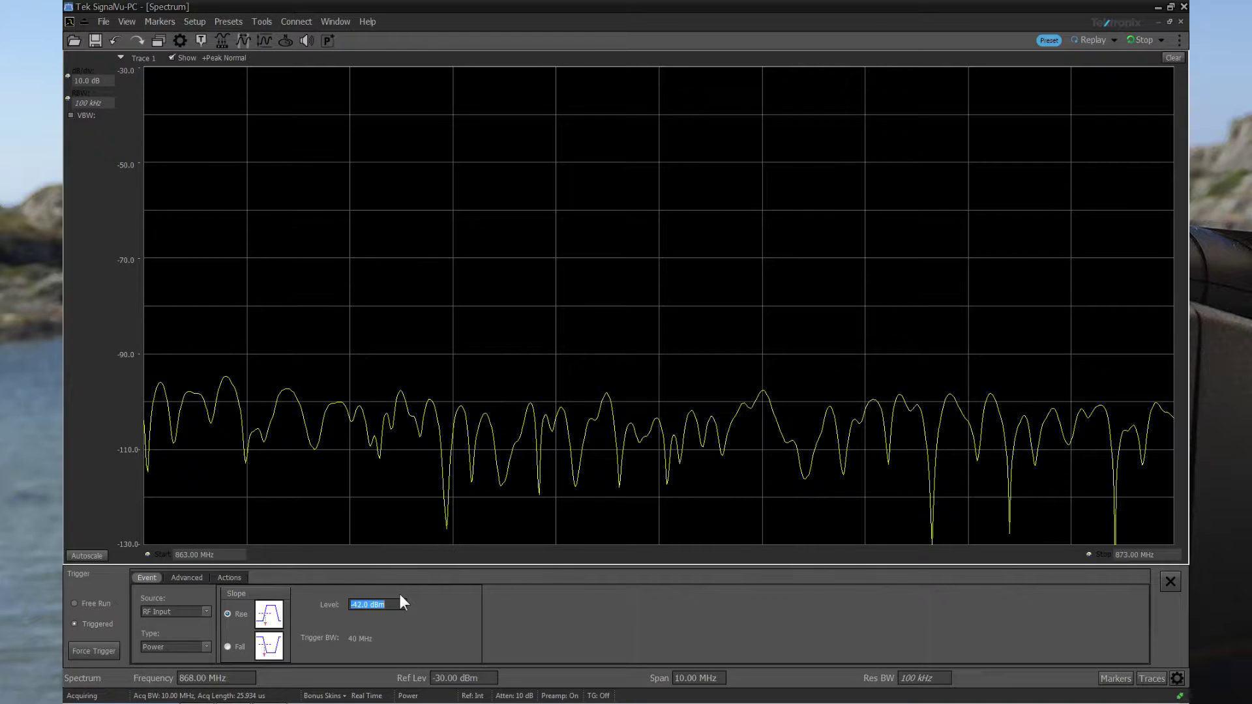
{"action": "key", "text": "Down"}
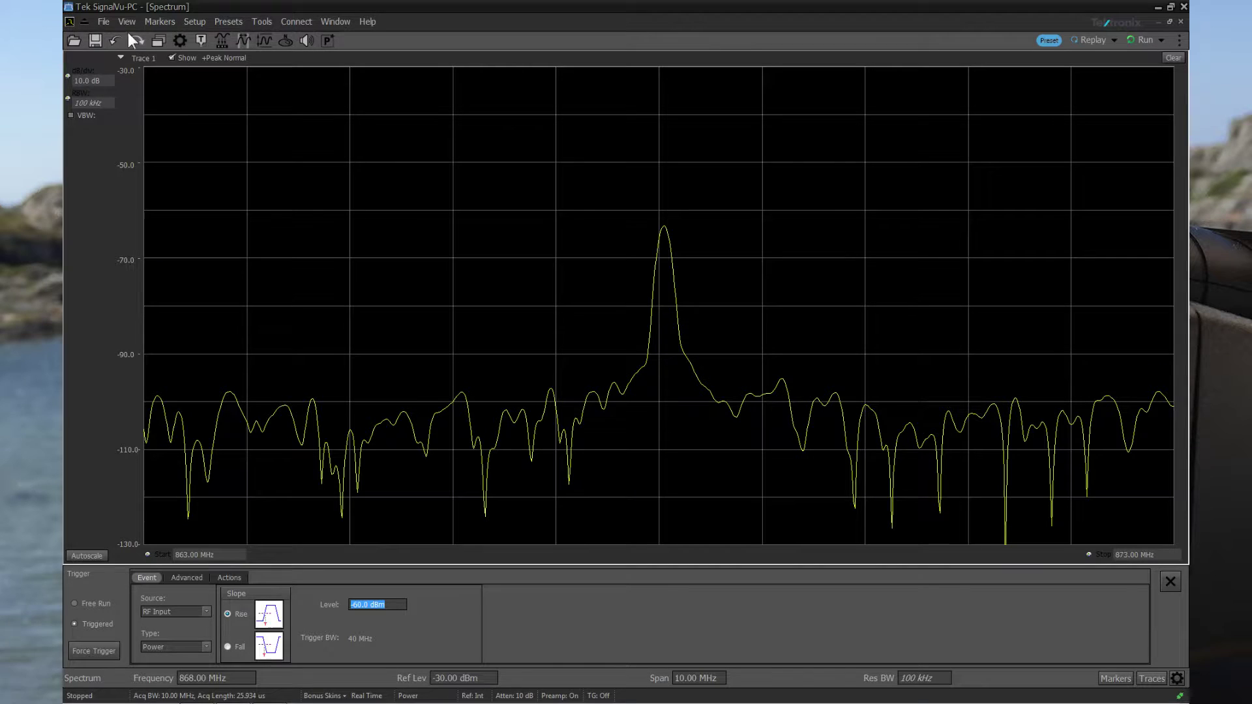
Open the acquisition data records with the replay toolbar shown, and replay all the captured records in a loop.
{"action": "left_click", "coordinate": [102, 22]}
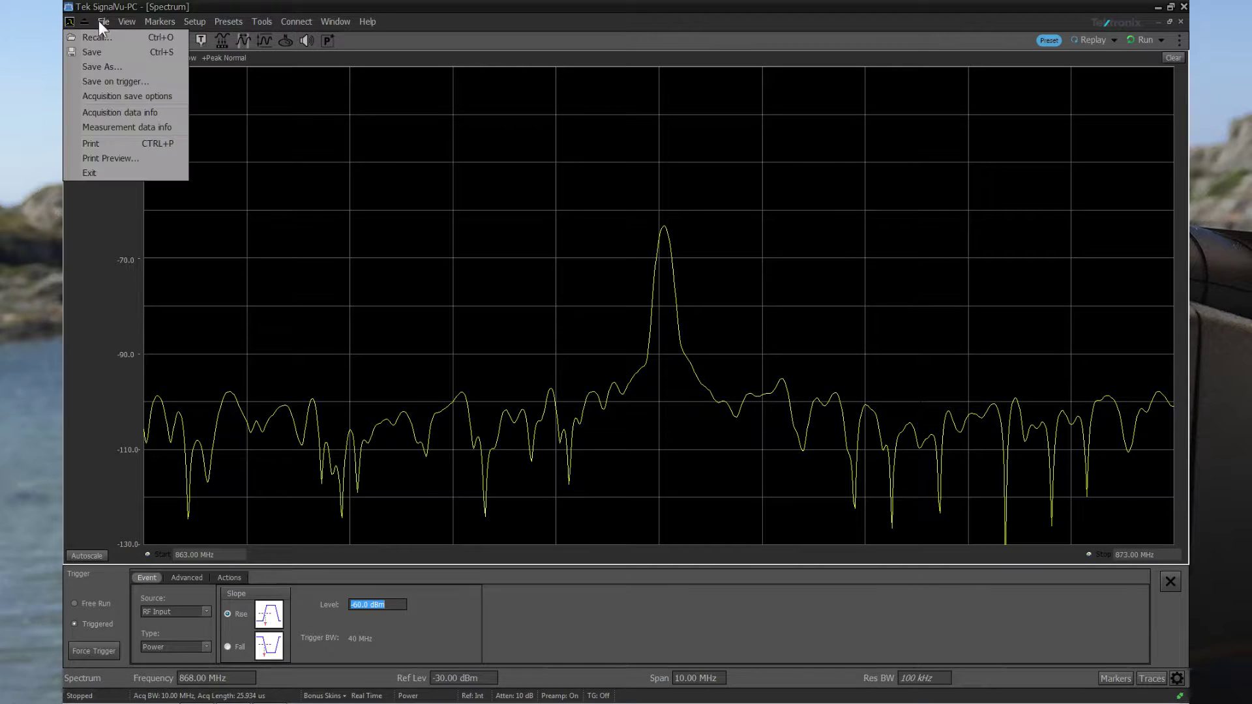
{"action": "left_click", "coordinate": [135, 114]}
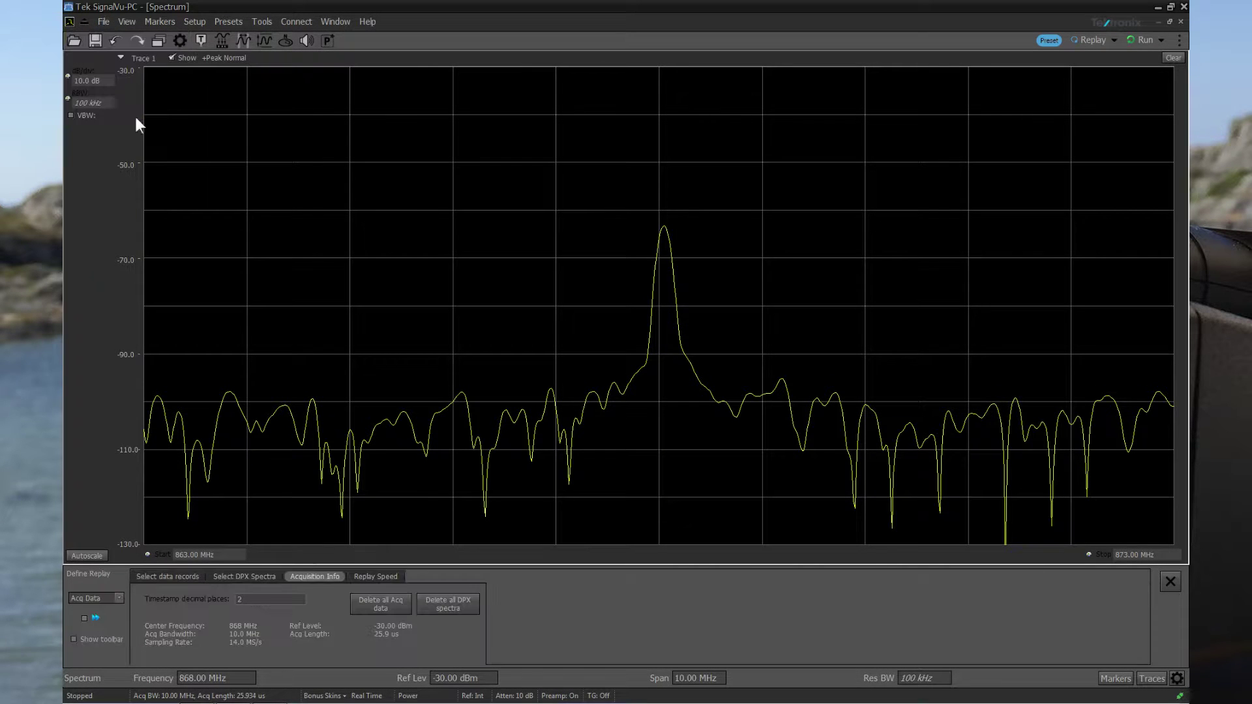
{"action": "left_click", "coordinate": [167, 577]}
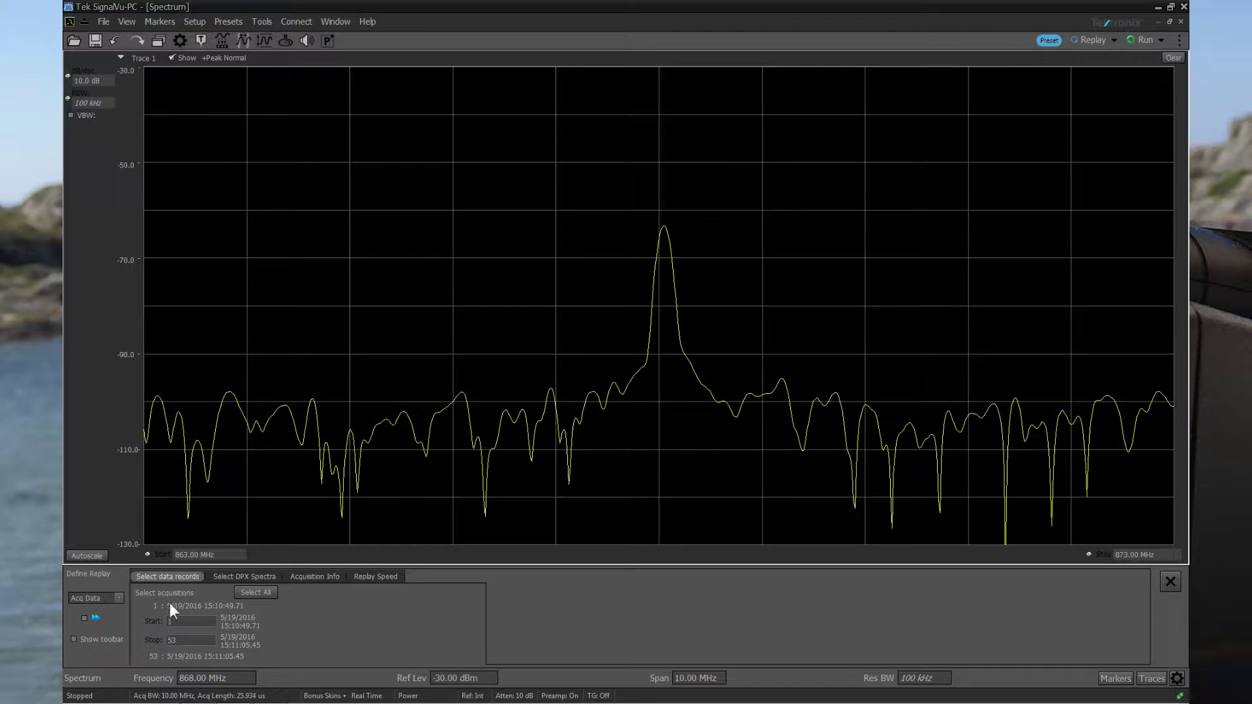
{"action": "left_click", "coordinate": [74, 639]}
{"action": "left_click", "coordinate": [328, 657]}
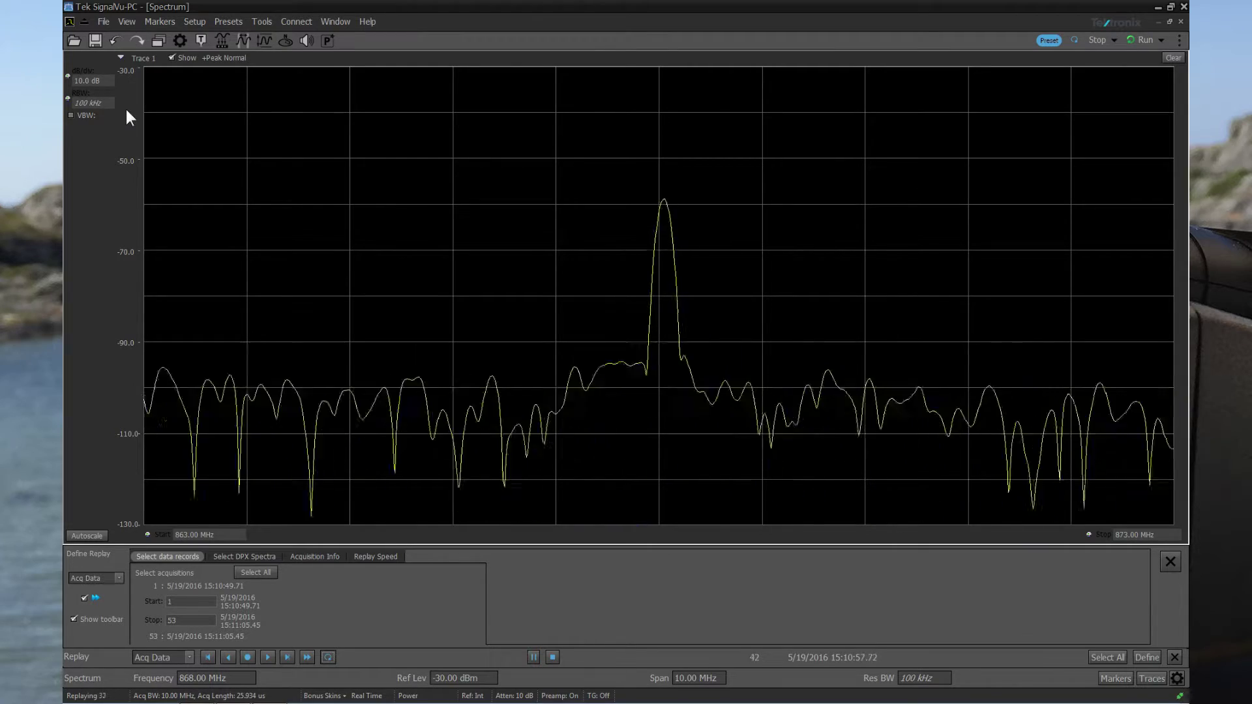
Add the Time Overview display above the spectrum and stop the looping replay.
{"action": "left_click", "coordinate": [103, 22]}
{"action": "left_click", "coordinate": [98, 21]}
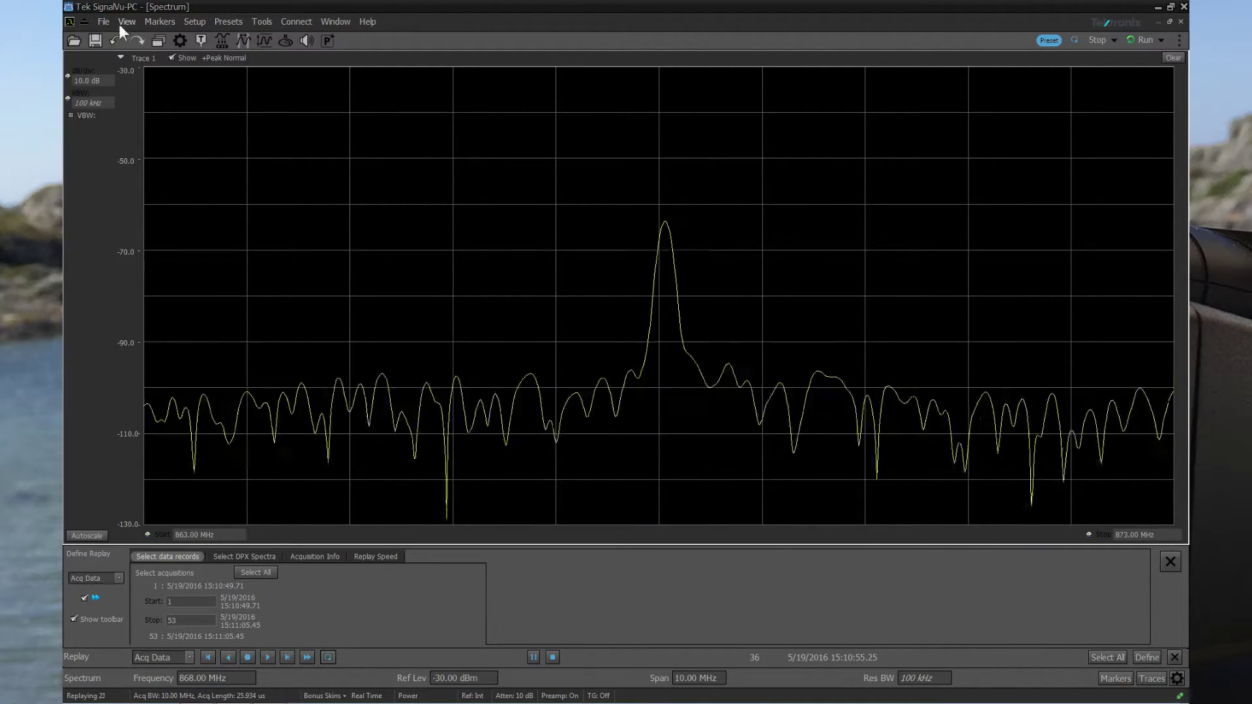
{"action": "left_click", "coordinate": [123, 22]}
{"action": "left_click", "coordinate": [103, 50]}
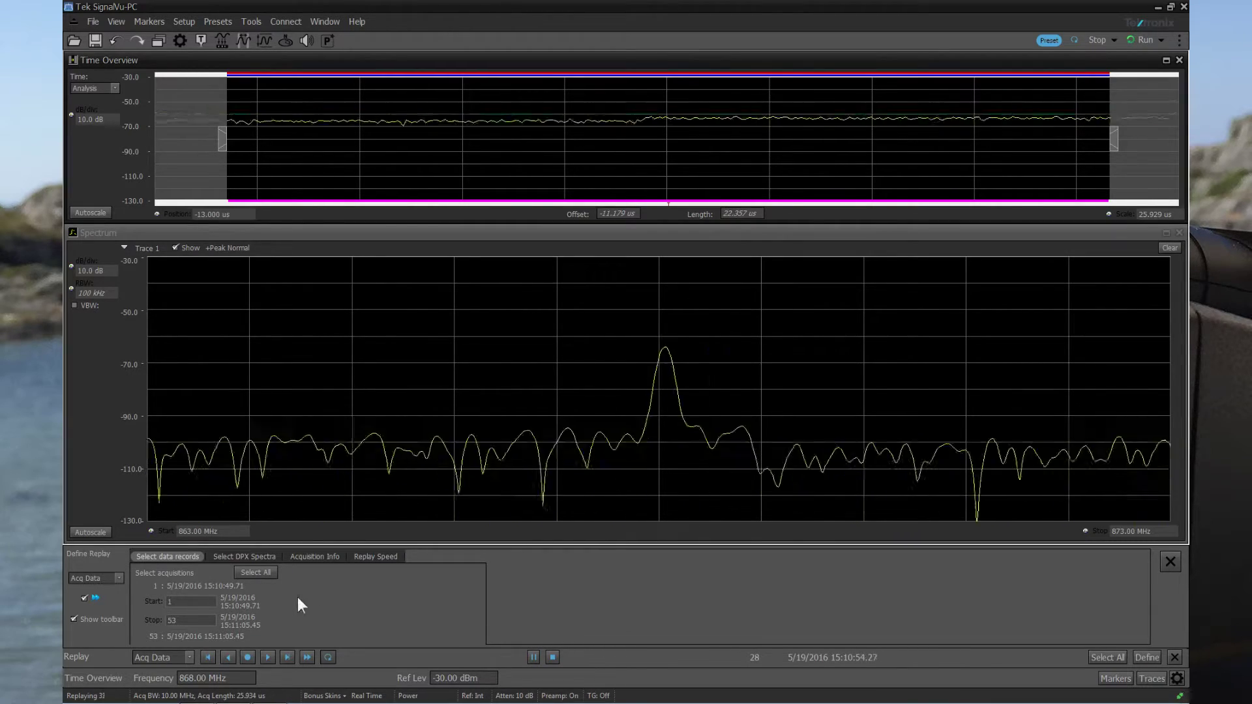
{"action": "left_click", "coordinate": [252, 658]}
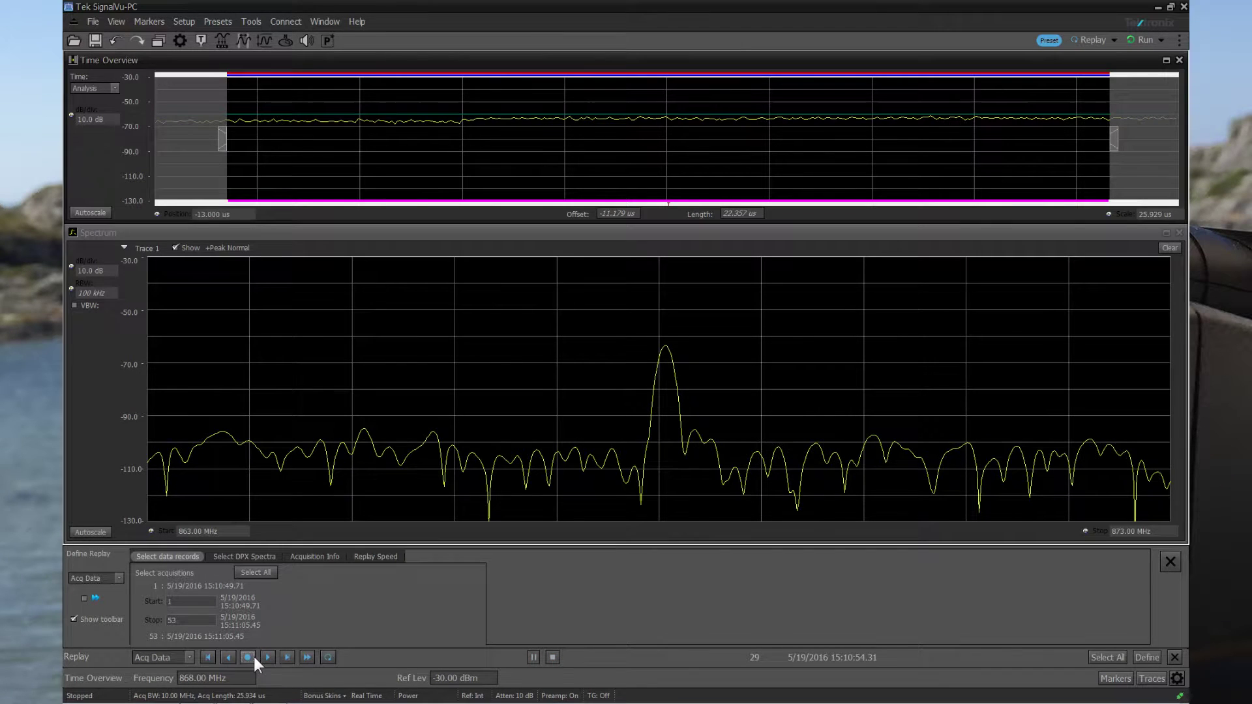
Set the IQ sampling adjustment to Acq BW, Acq Length and the acquisition length to 300 ms.
{"action": "left_click", "coordinate": [224, 42]}
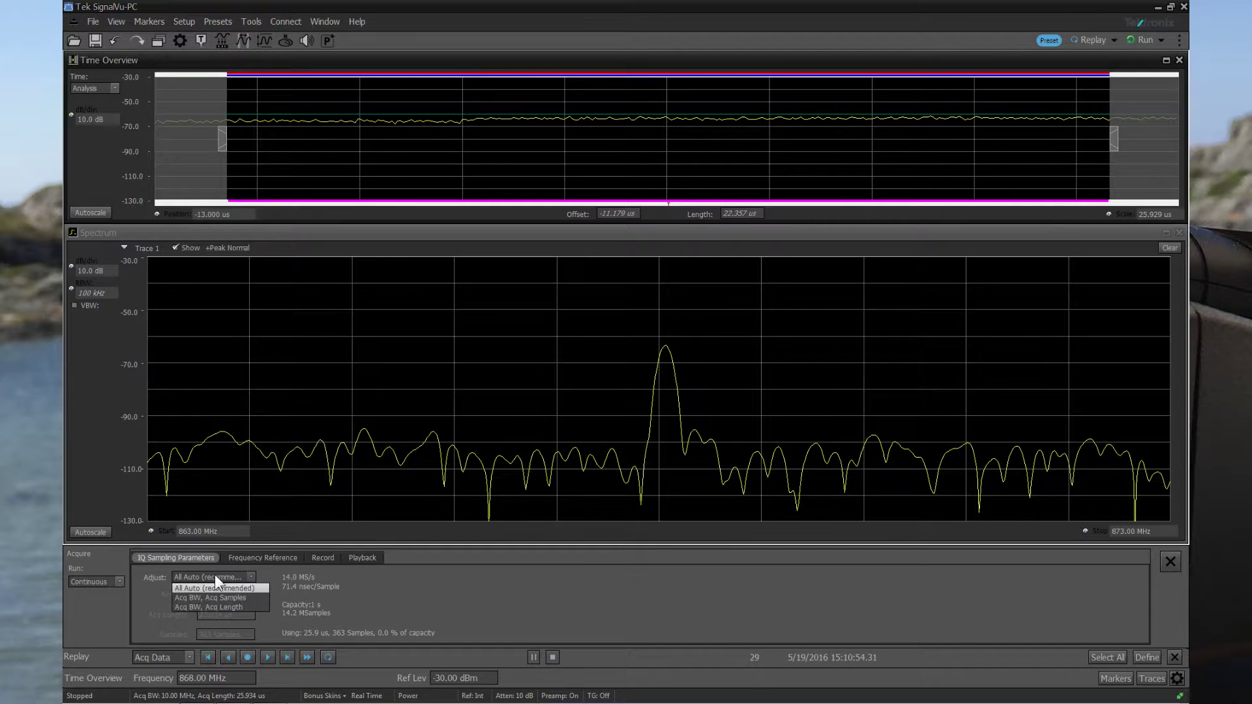
{"action": "left_click", "coordinate": [243, 605]}
{"action": "left_click", "coordinate": [242, 593]}
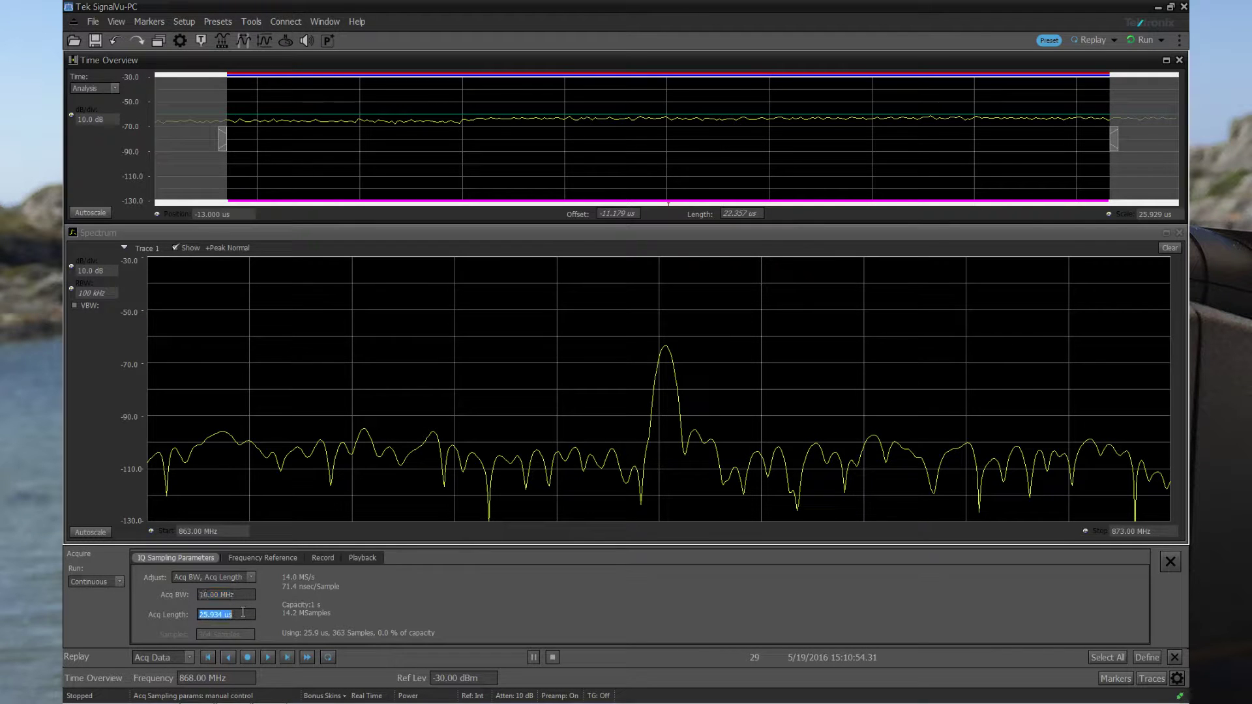
{"action": "type", "text": "1m"}
{"action": "key", "text": "Return"}
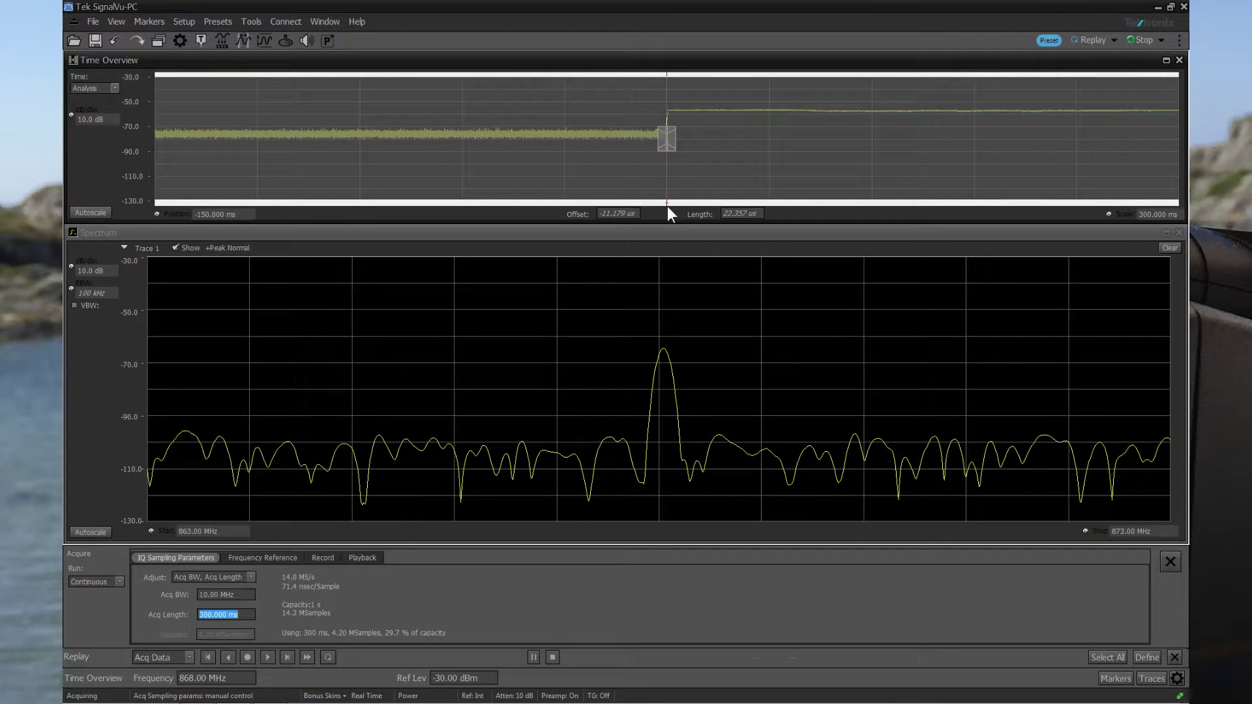
Turn off the automatic trigger position, set it to 3 %, and stop acquiring once the whole burst is captured.
{"action": "left_click", "coordinate": [202, 41]}
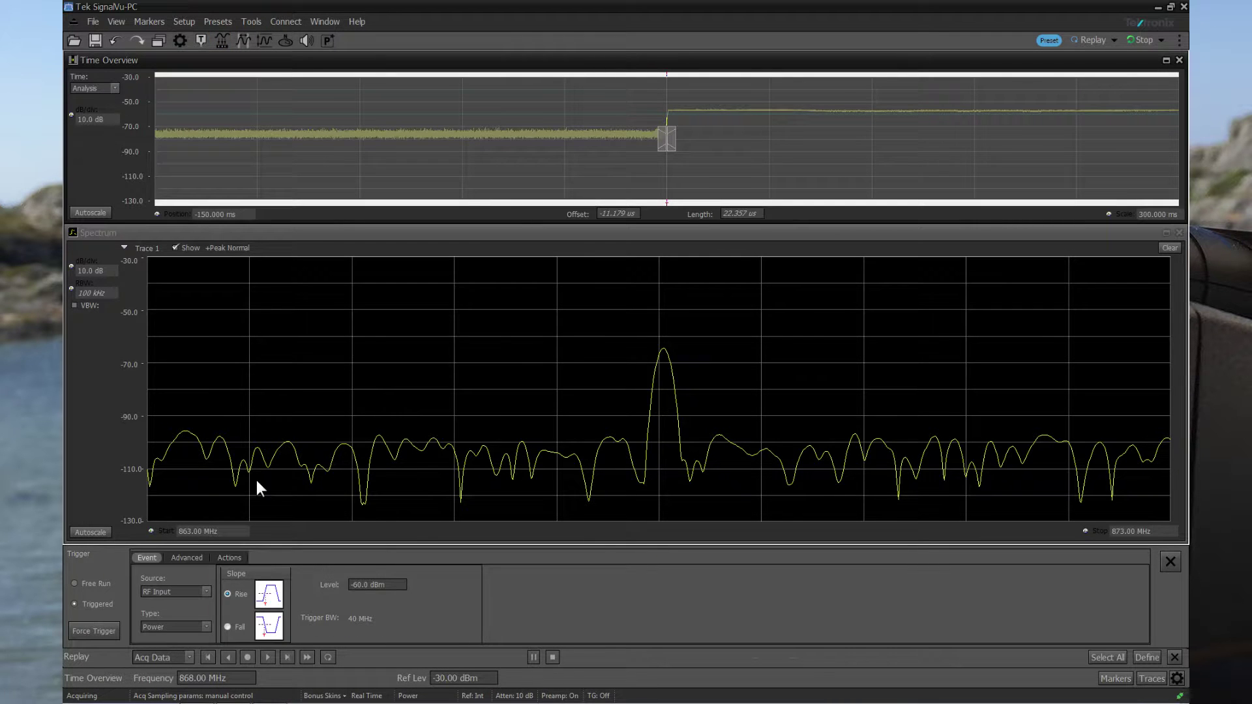
{"action": "left_click", "coordinate": [197, 557]}
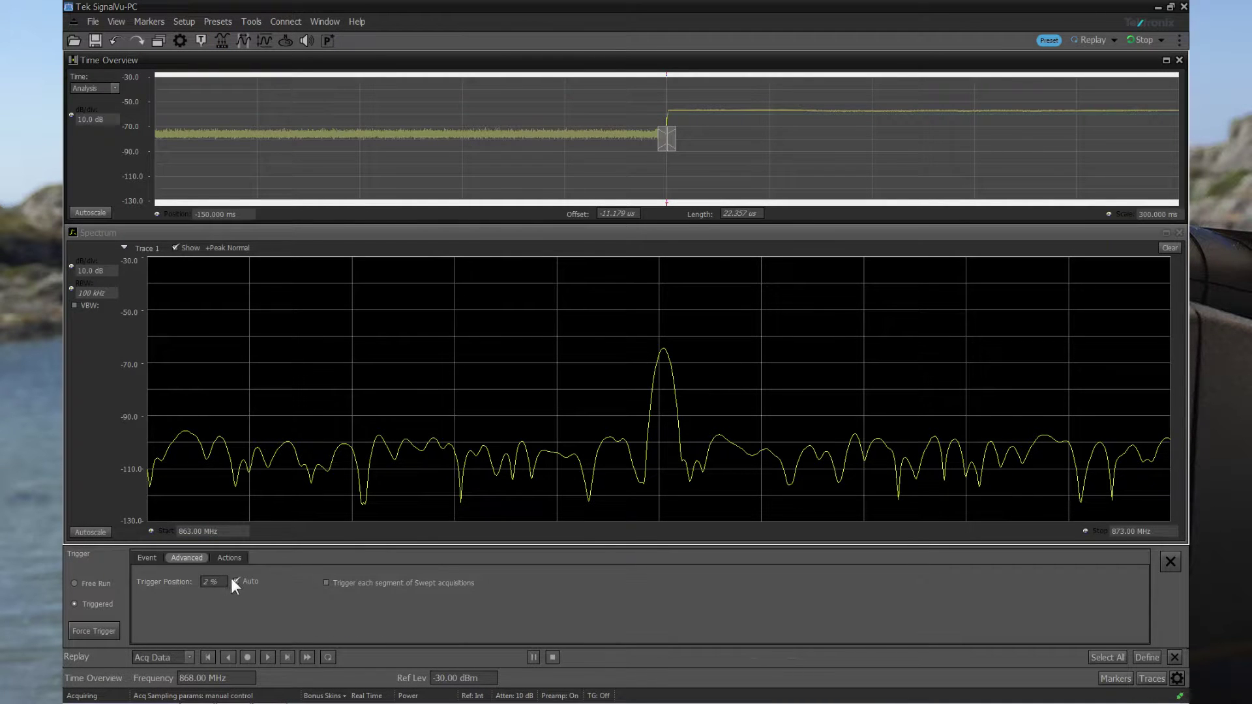
{"action": "left_click", "coordinate": [236, 581]}
{"action": "left_click", "coordinate": [223, 581]}
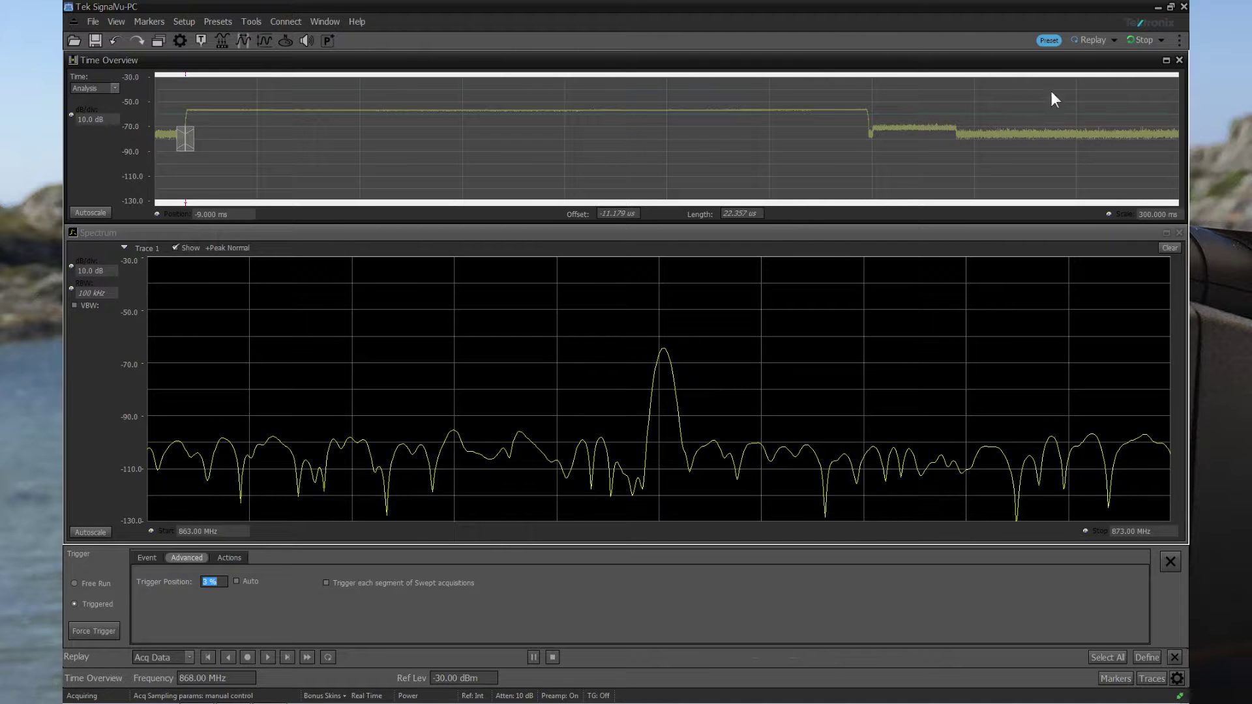
{"action": "left_click", "coordinate": [1137, 39]}
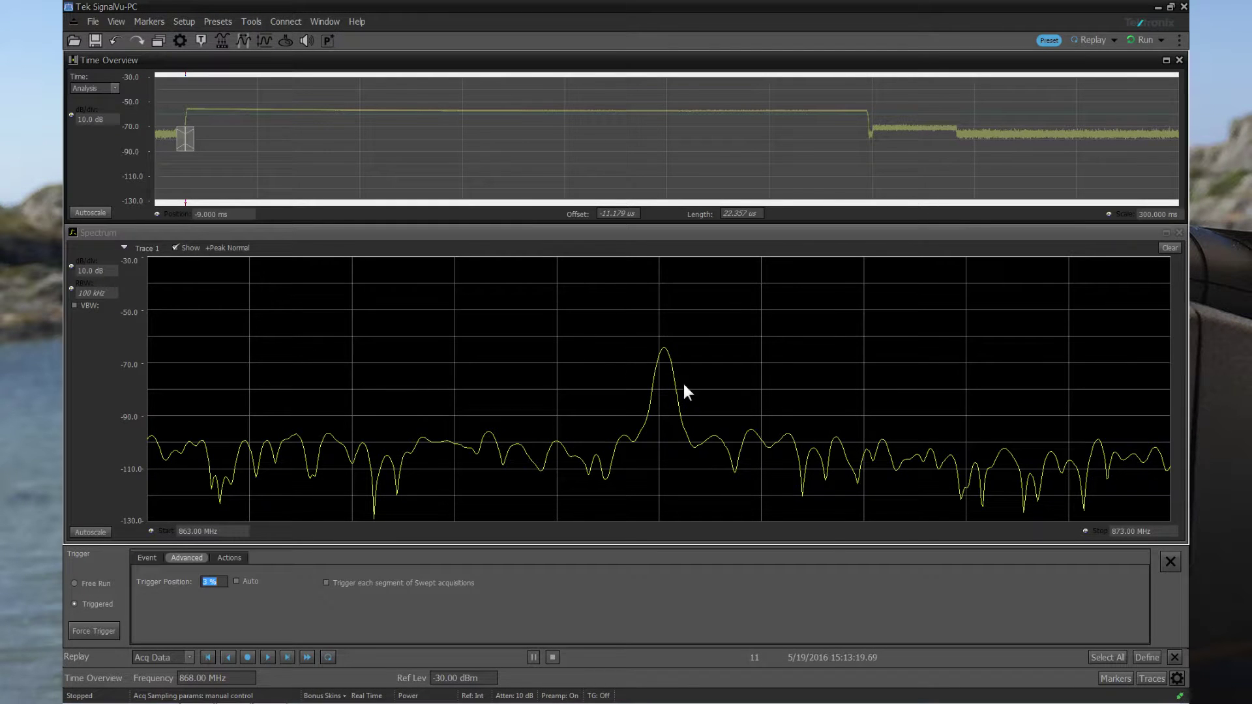
Open the replay definition and set the Time Overview's Spectrum time window to about 33 ms long at an offset of about 193.9 ms.
{"action": "left_click", "coordinate": [1146, 657]}
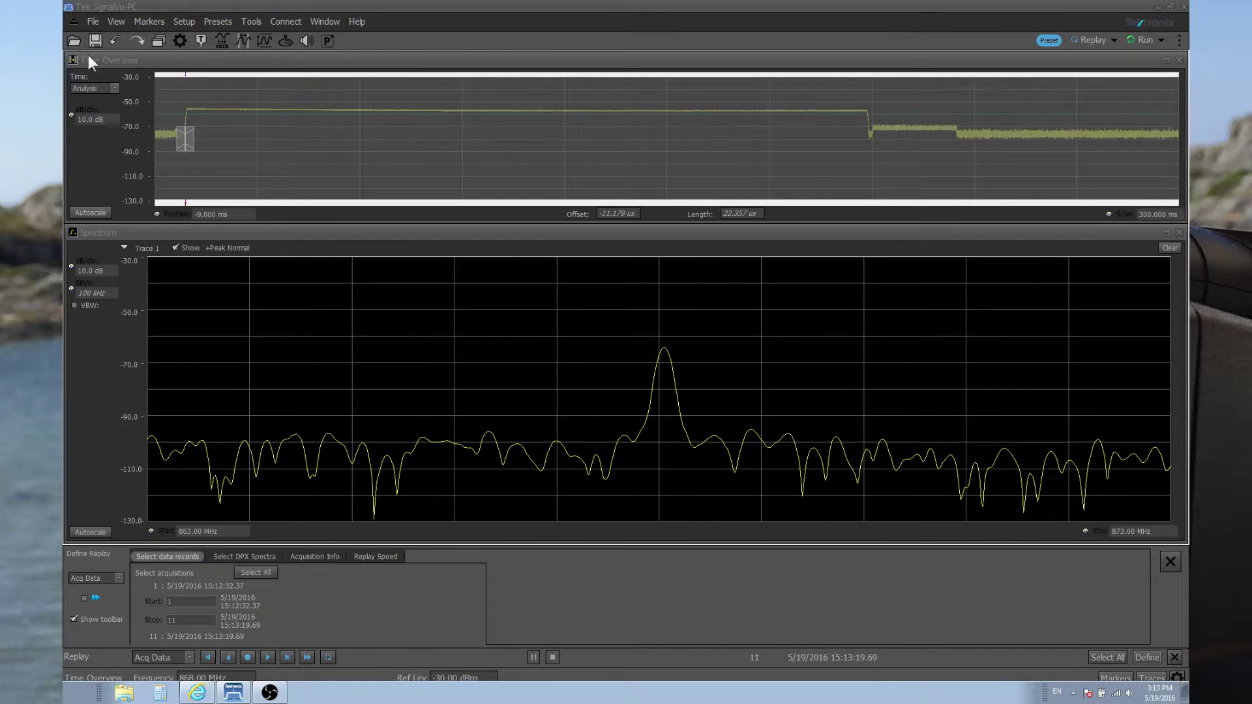
{"action": "left_click", "coordinate": [116, 85]}
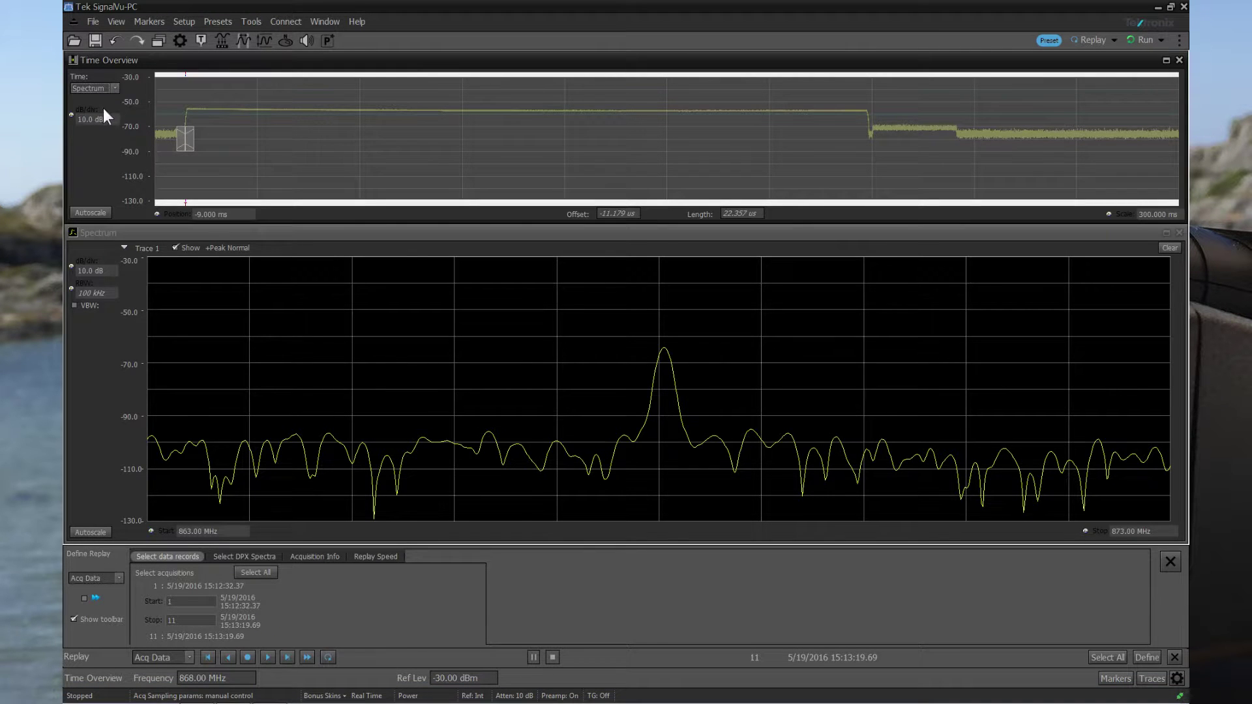
{"action": "left_click", "coordinate": [103, 108]}
{"action": "left_click_drag", "start_coordinate": [193, 138], "coordinate": [290, 144]}
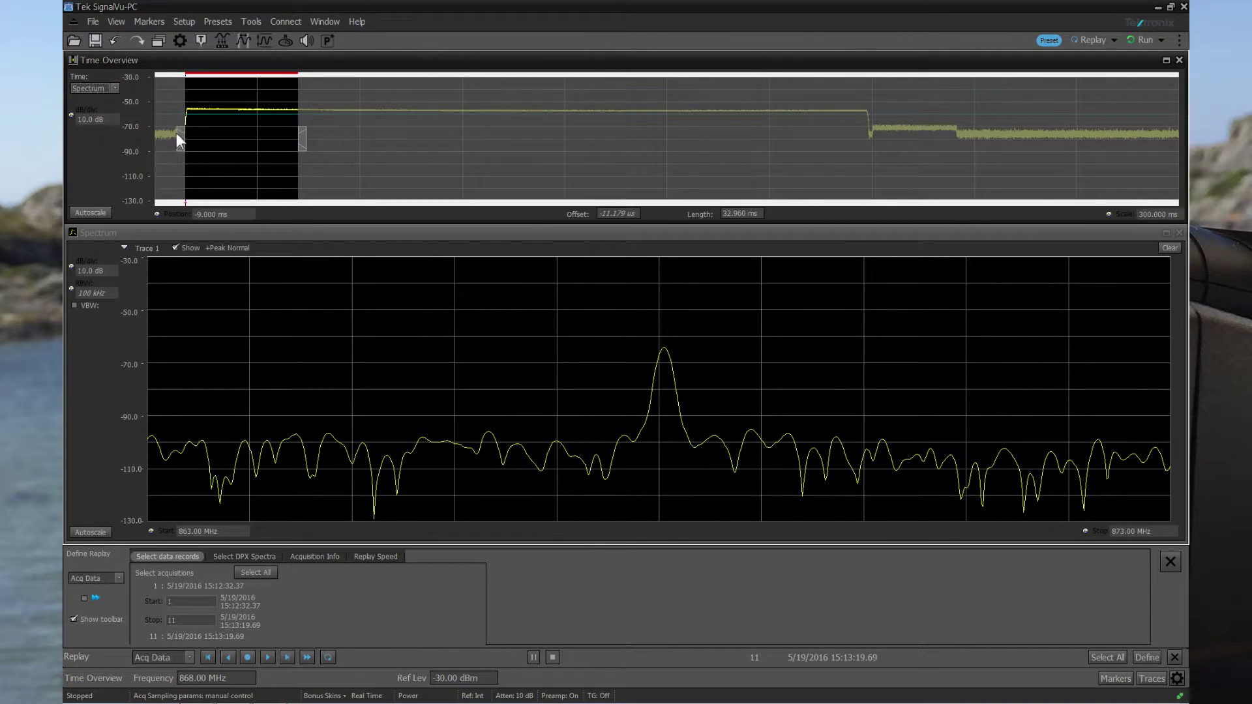
{"action": "left_click_drag", "start_coordinate": [181, 137], "coordinate": [843, 138]}
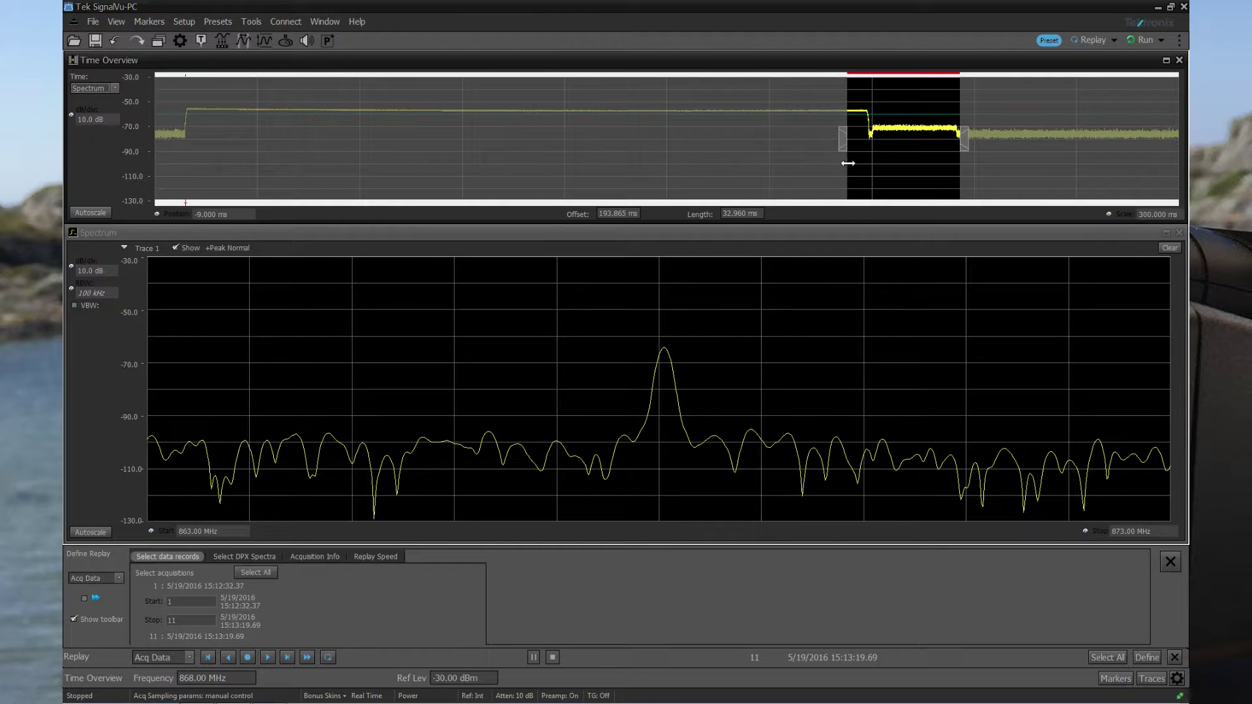
Replay the current record, move the Spectrum time window to an offset of about 142.5 ms, and replay the record again.
{"action": "left_click", "coordinate": [248, 655]}
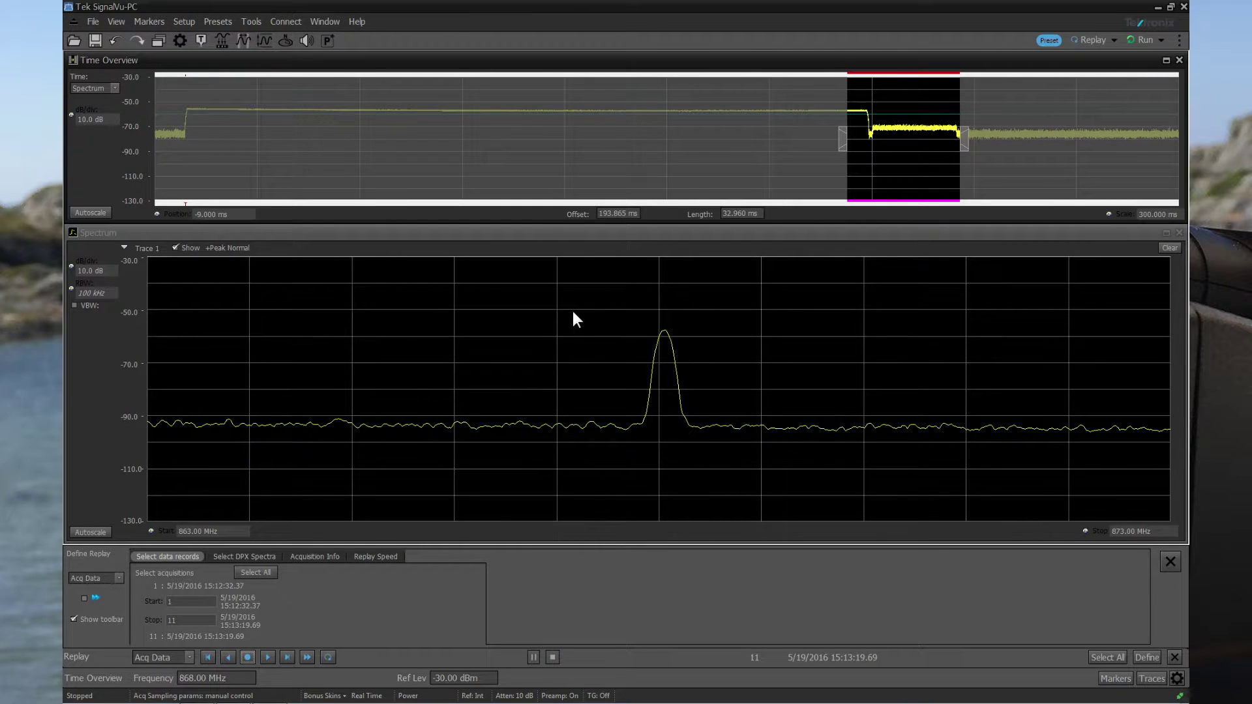
{"action": "left_click_drag", "start_coordinate": [841, 139], "coordinate": [661, 140]}
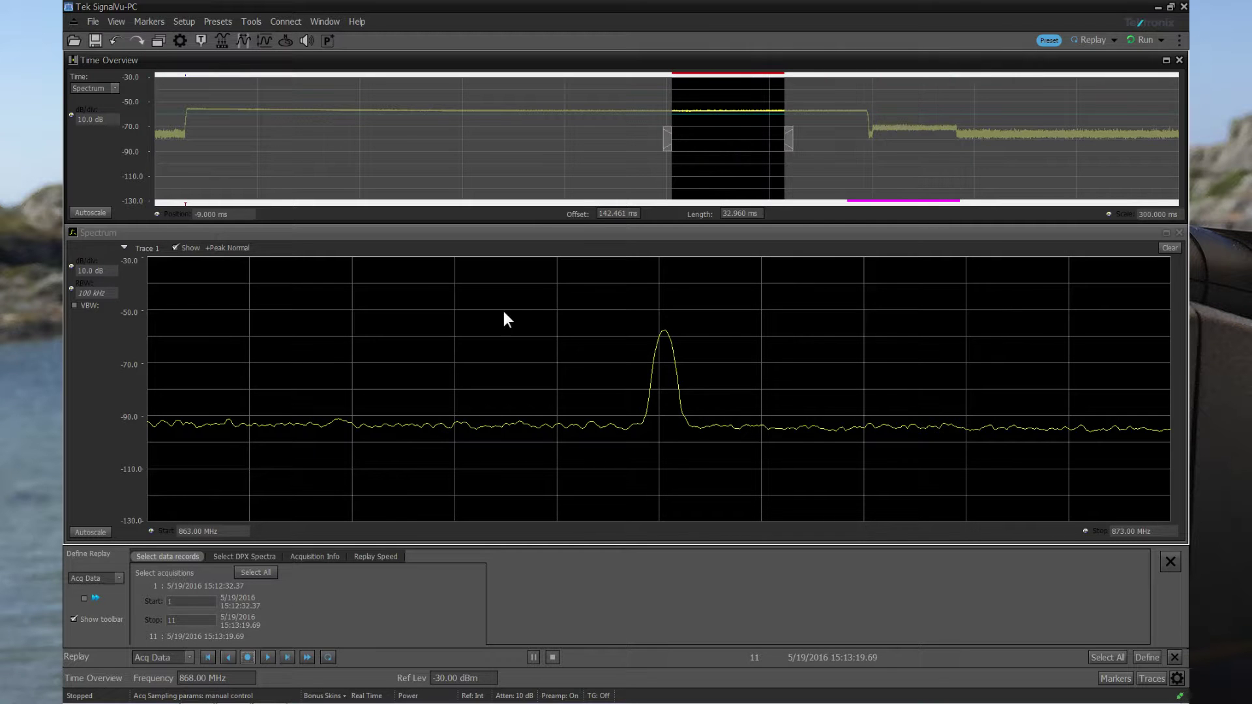
{"action": "left_click", "coordinate": [250, 659]}
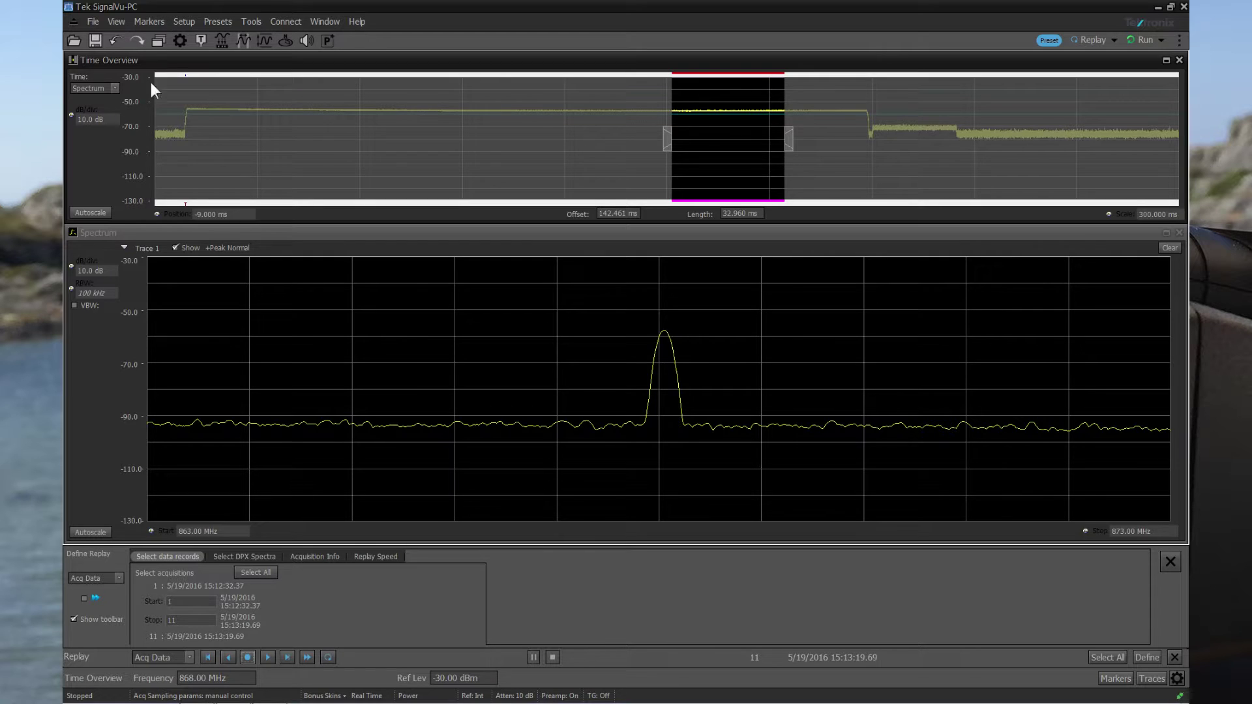
Add the Amplitude vs Time display from General Signal Viewing and replay the current record into it.
{"action": "left_click", "coordinate": [159, 43]}
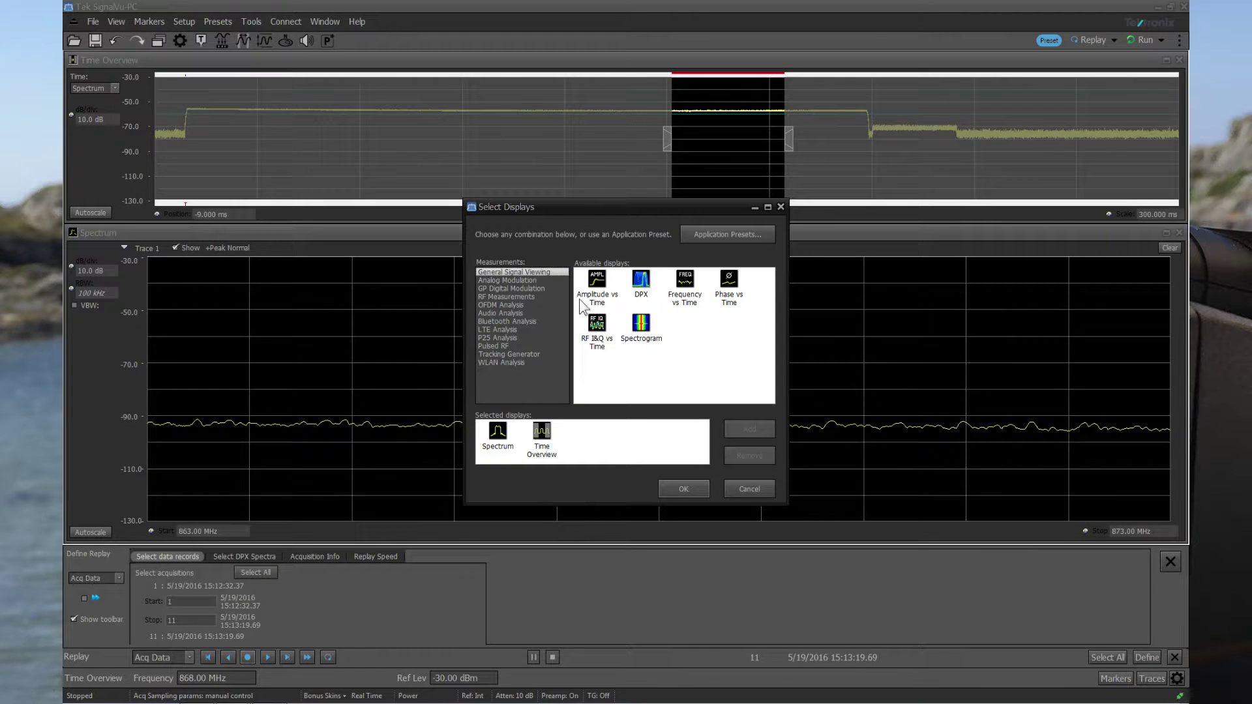
{"action": "double_click", "coordinate": [596, 287]}
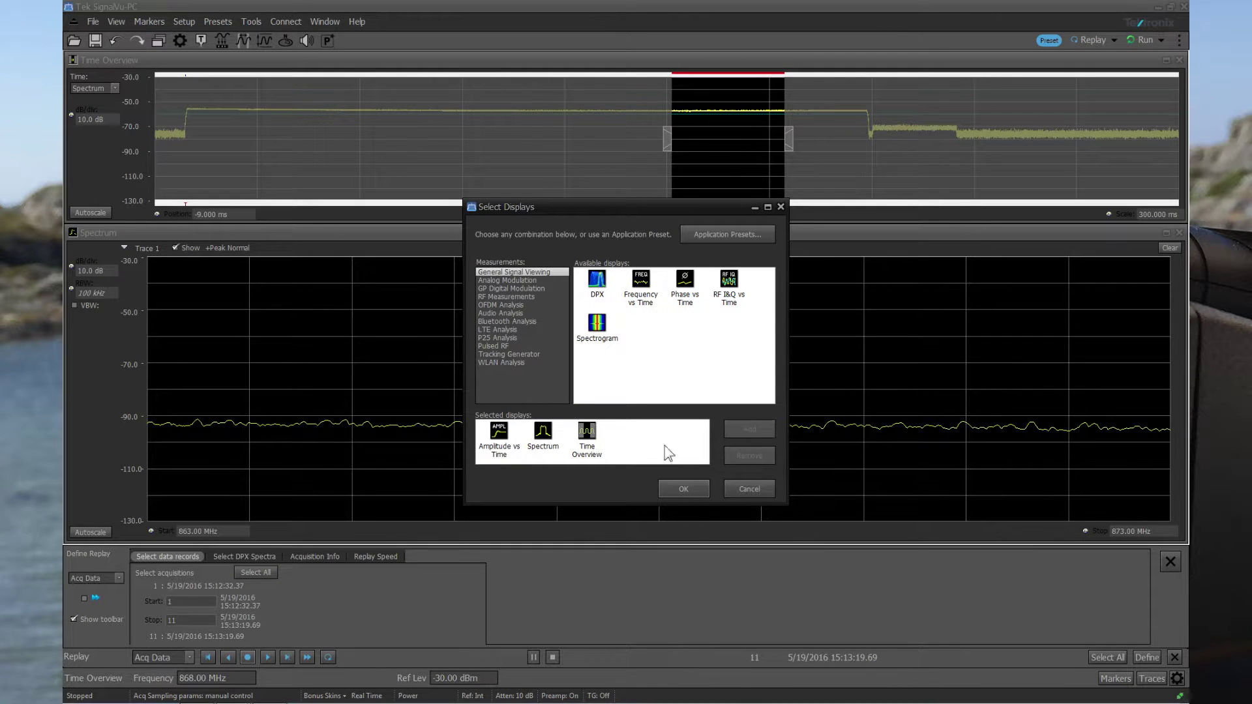
{"action": "left_click", "coordinate": [687, 492]}
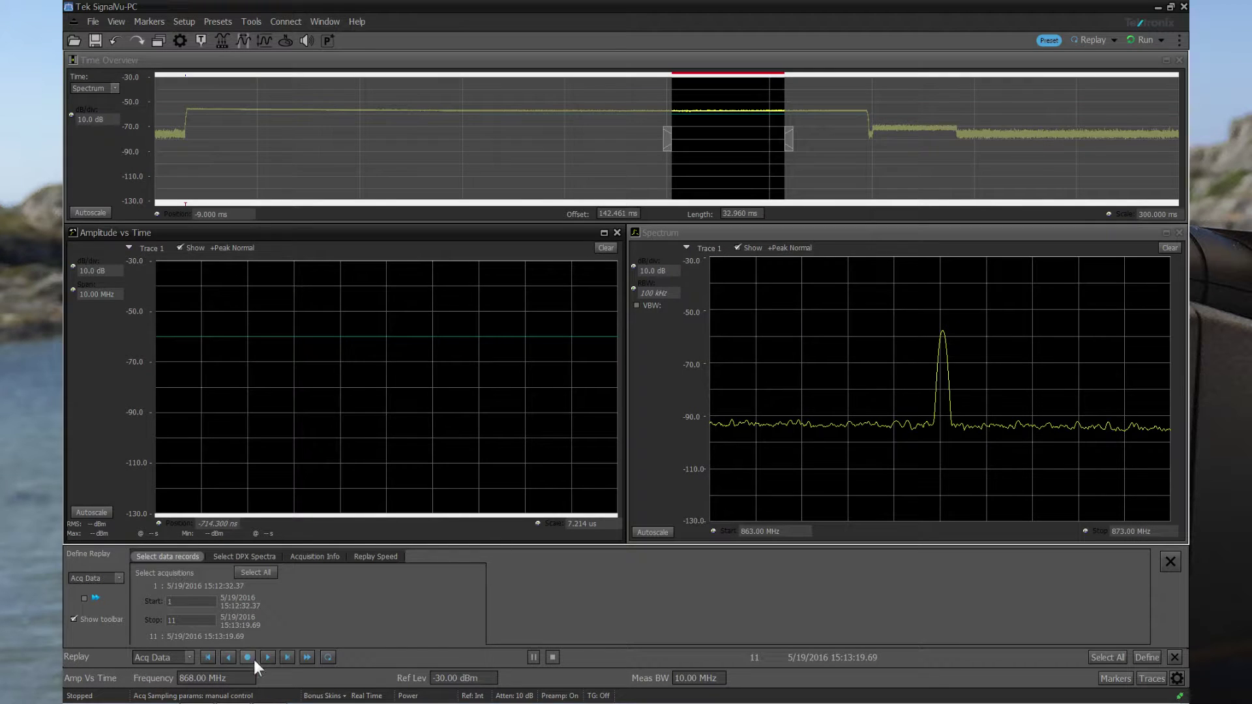
{"action": "left_click", "coordinate": [248, 656]}
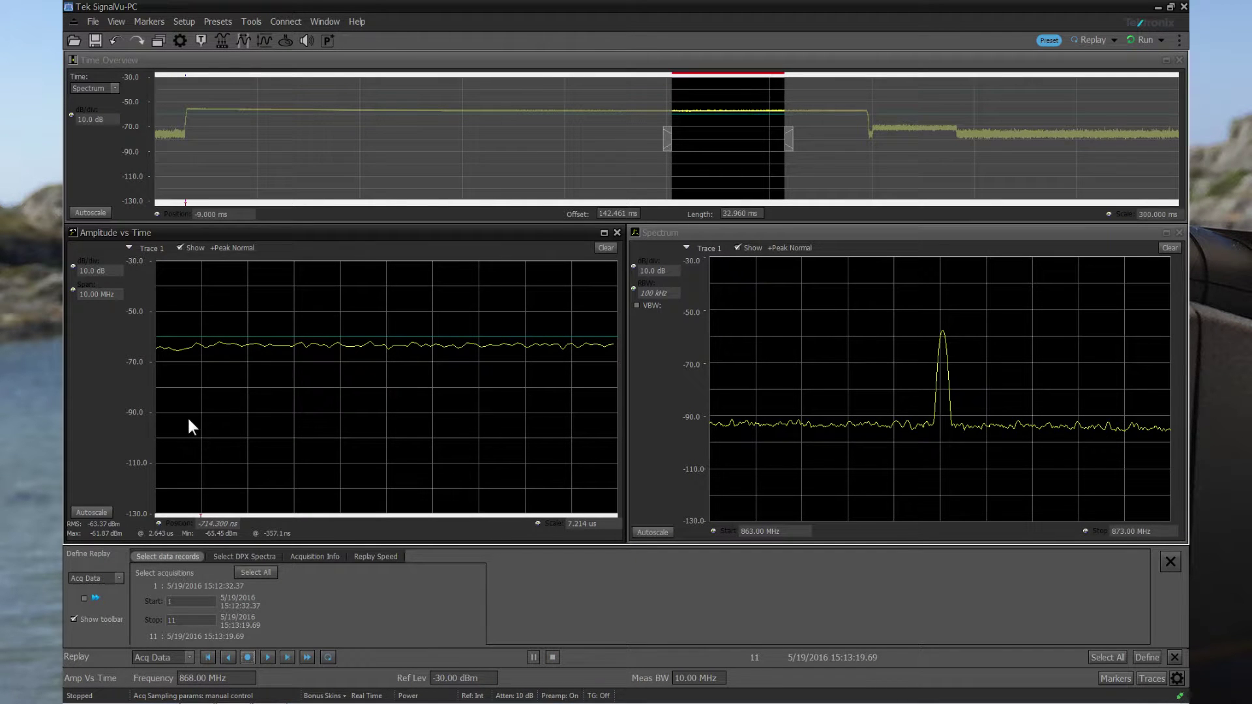
Switch the Time Overview to Analysis time, set its window about 202.6 ms long at an offset of about -1.436 ms, and replay the current record.
{"action": "left_click", "coordinate": [114, 88]}
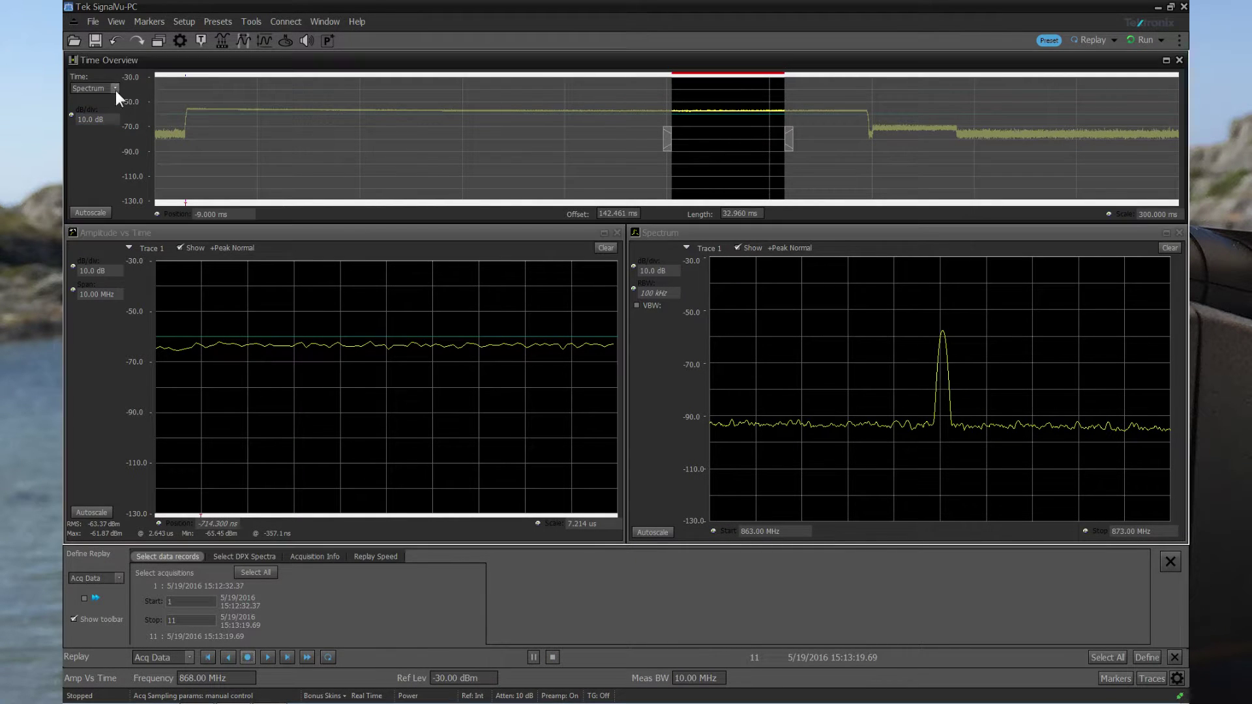
{"action": "left_click", "coordinate": [108, 96]}
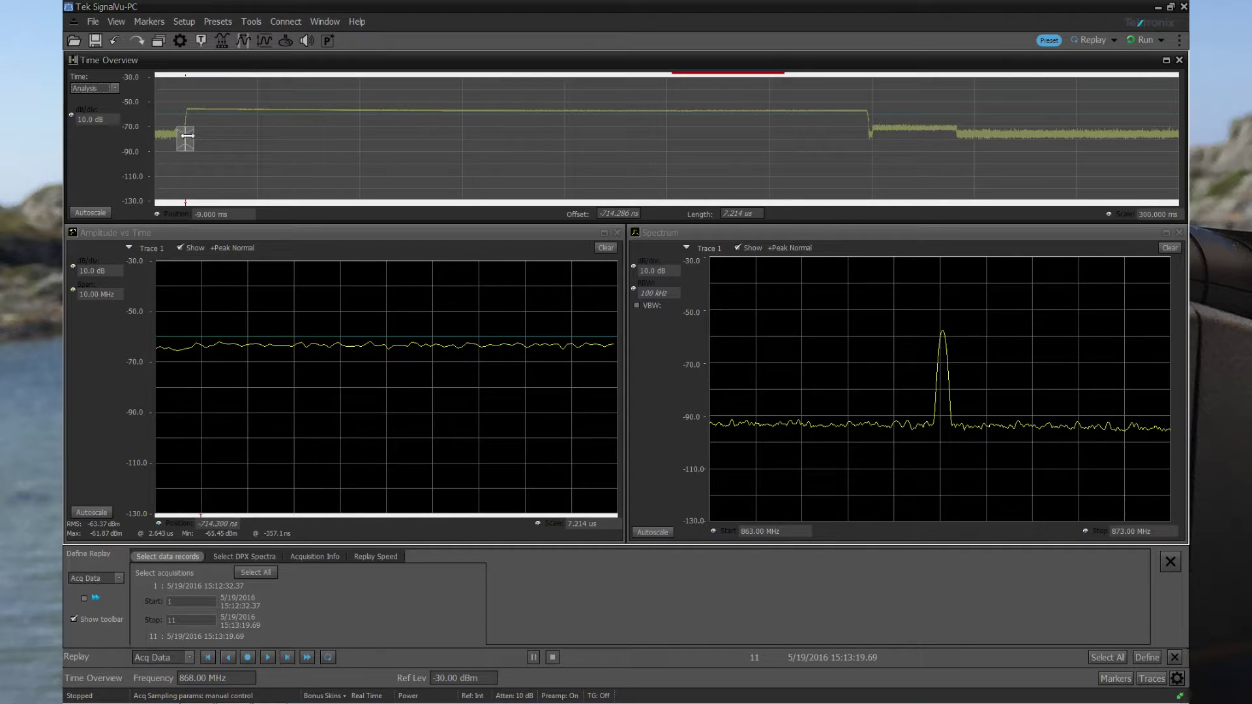
{"action": "left_click_drag", "start_coordinate": [188, 135], "coordinate": [876, 154]}
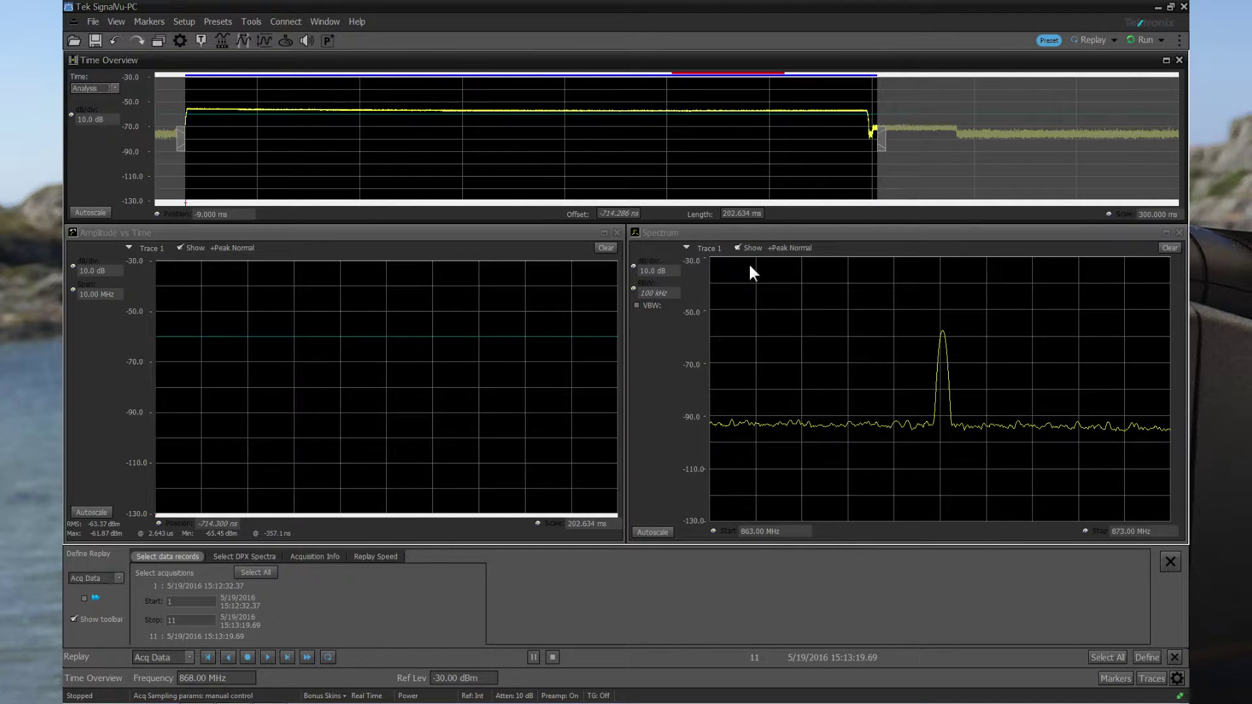
{"action": "left_click", "coordinate": [248, 655]}
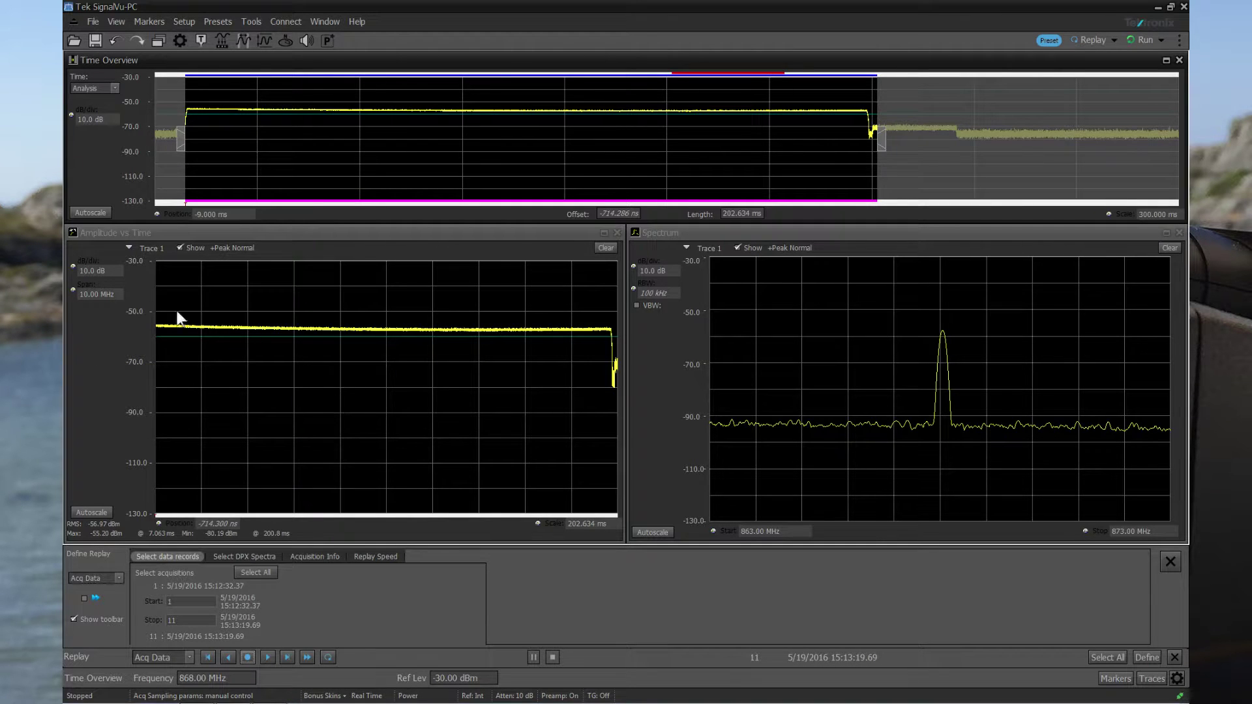
{"action": "left_click_drag", "start_coordinate": [183, 142], "coordinate": [178, 143]}
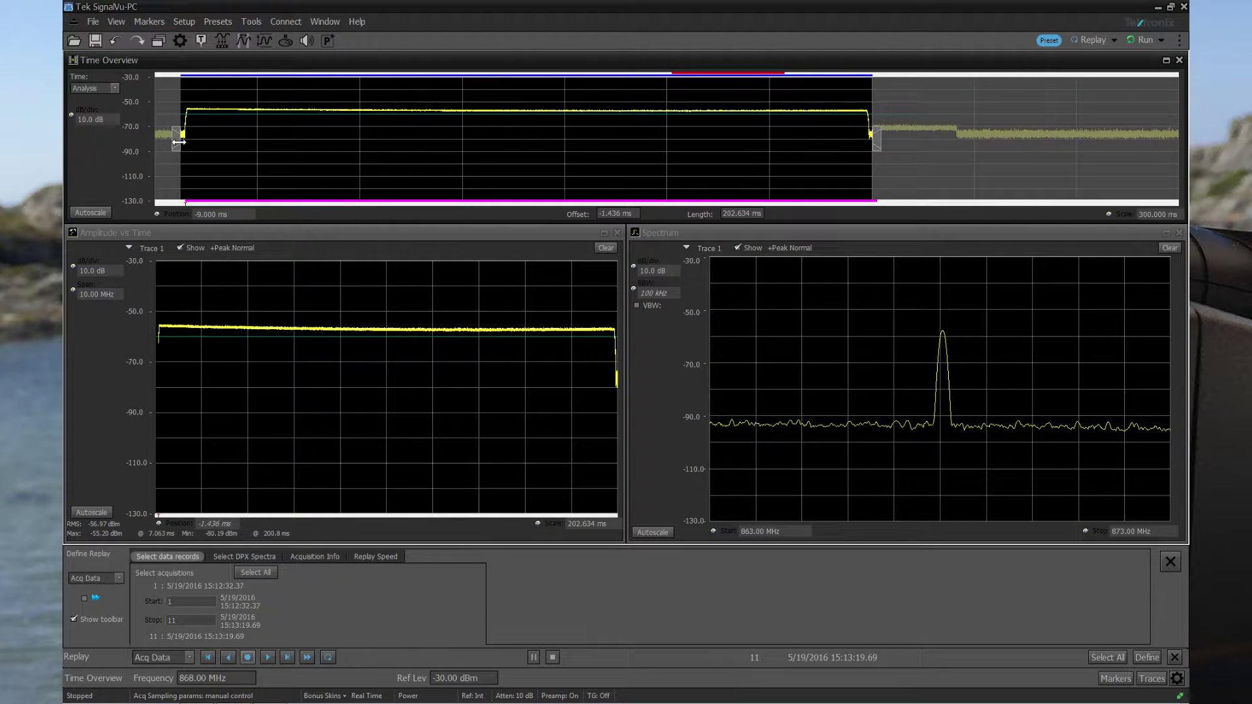
{"action": "left_click", "coordinate": [248, 657]}
Replace the Amplitude vs Time display with a Spectrogram display.
{"action": "left_click", "coordinate": [616, 234]}
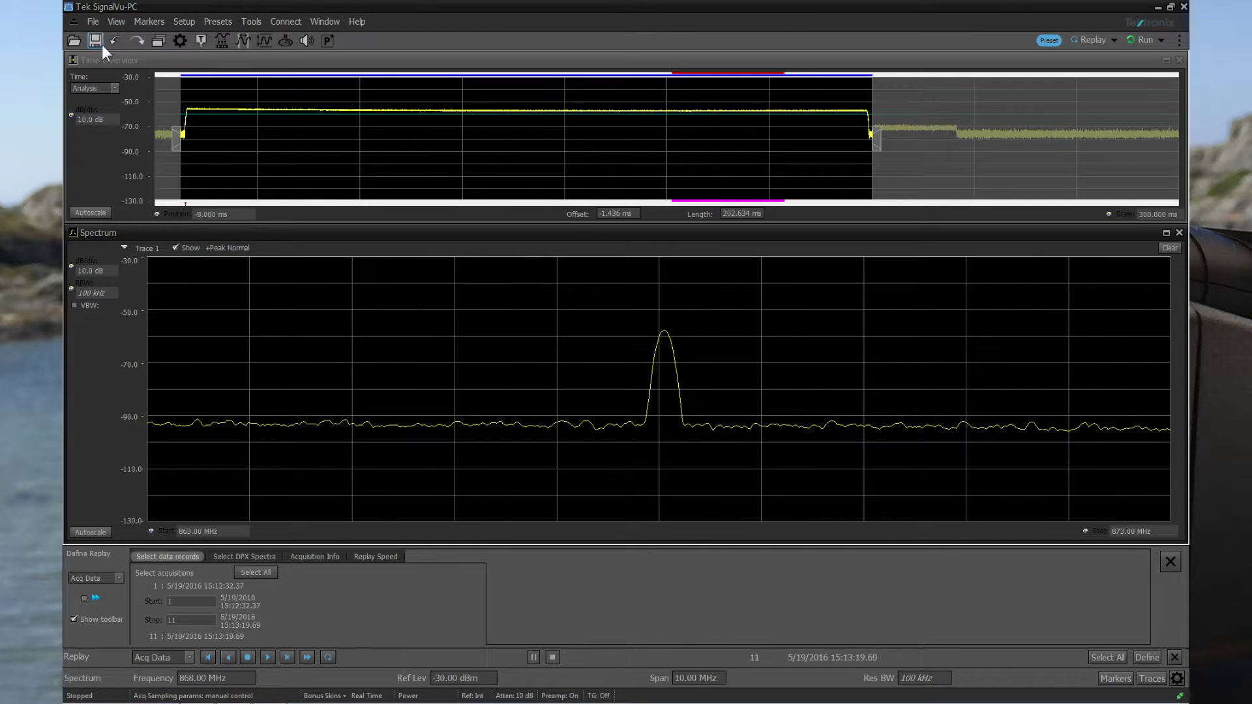
{"action": "left_click", "coordinate": [158, 40]}
{"action": "double_click", "coordinate": [640, 326]}
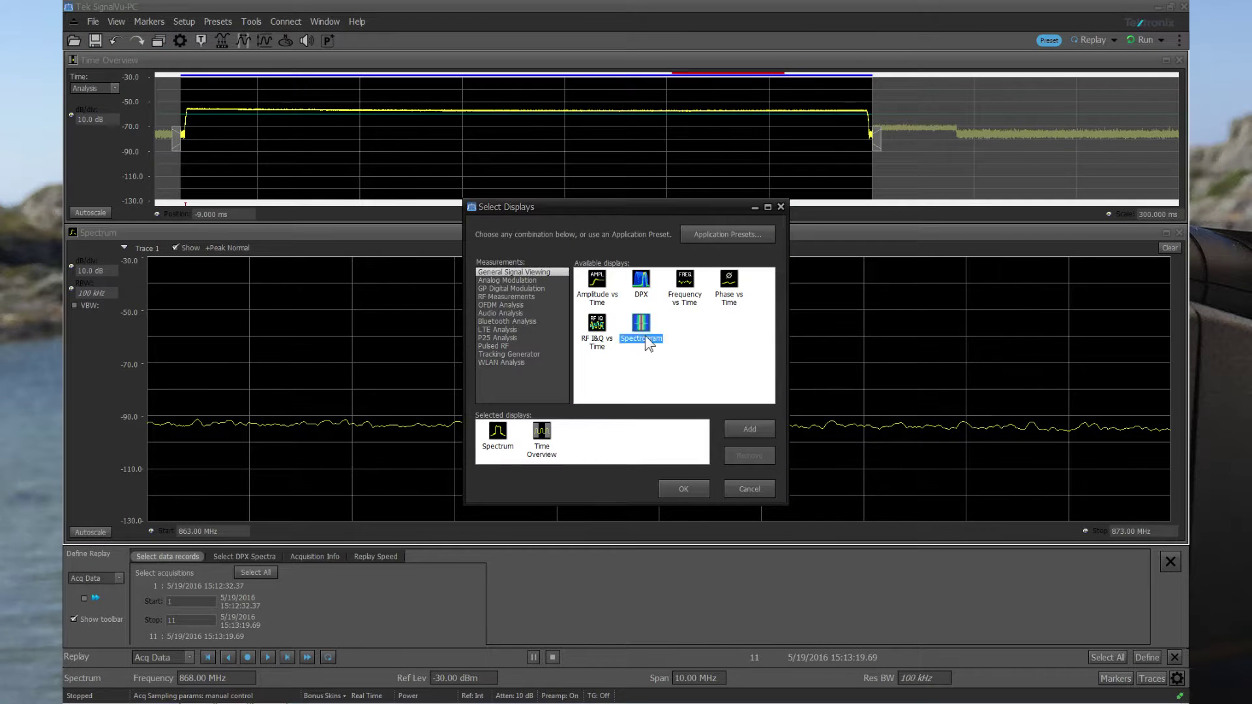
{"action": "left_click", "coordinate": [683, 489]}
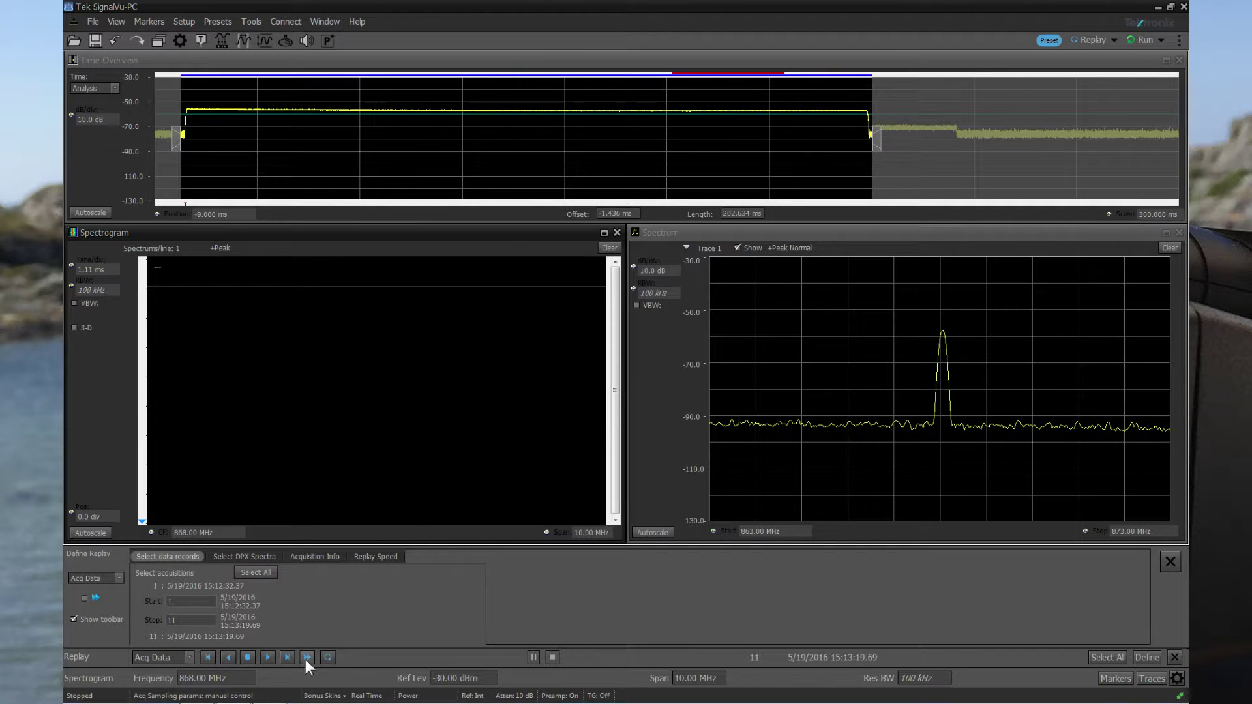
Replay the first record and all eleven acquisitions into the Spectrogram, and autoscale it.
{"action": "left_click", "coordinate": [208, 657]}
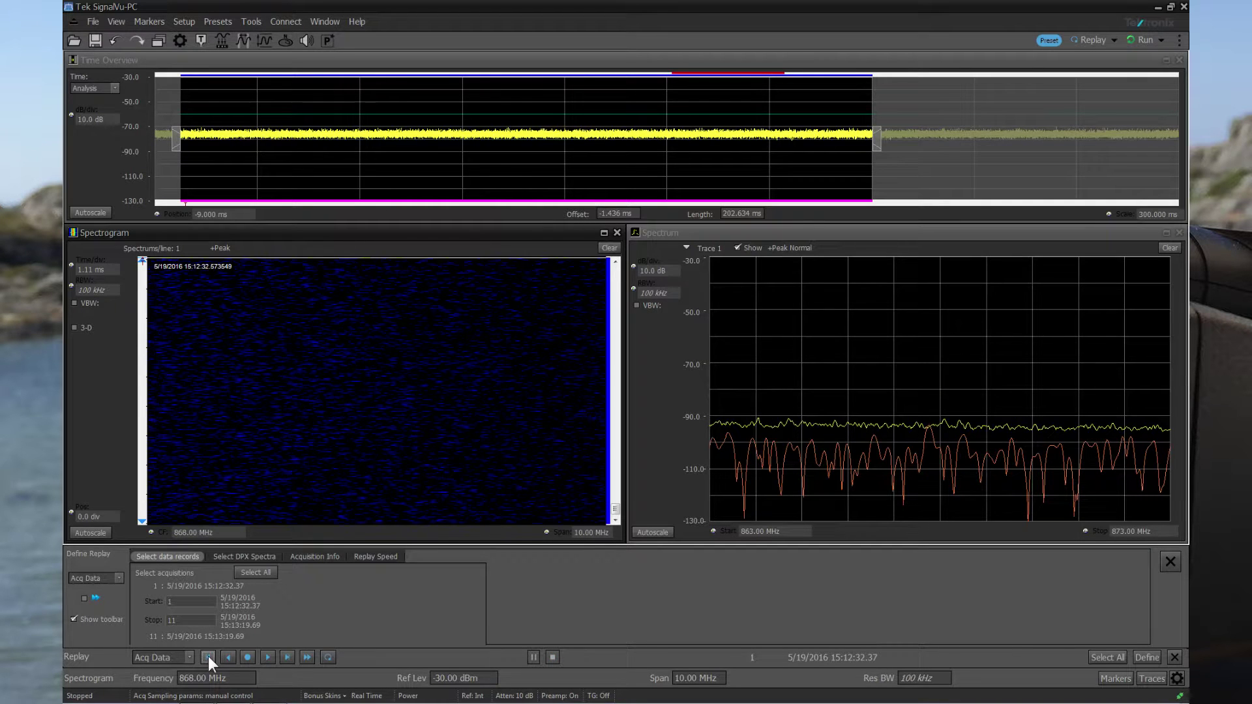
{"action": "left_click", "coordinate": [308, 657]}
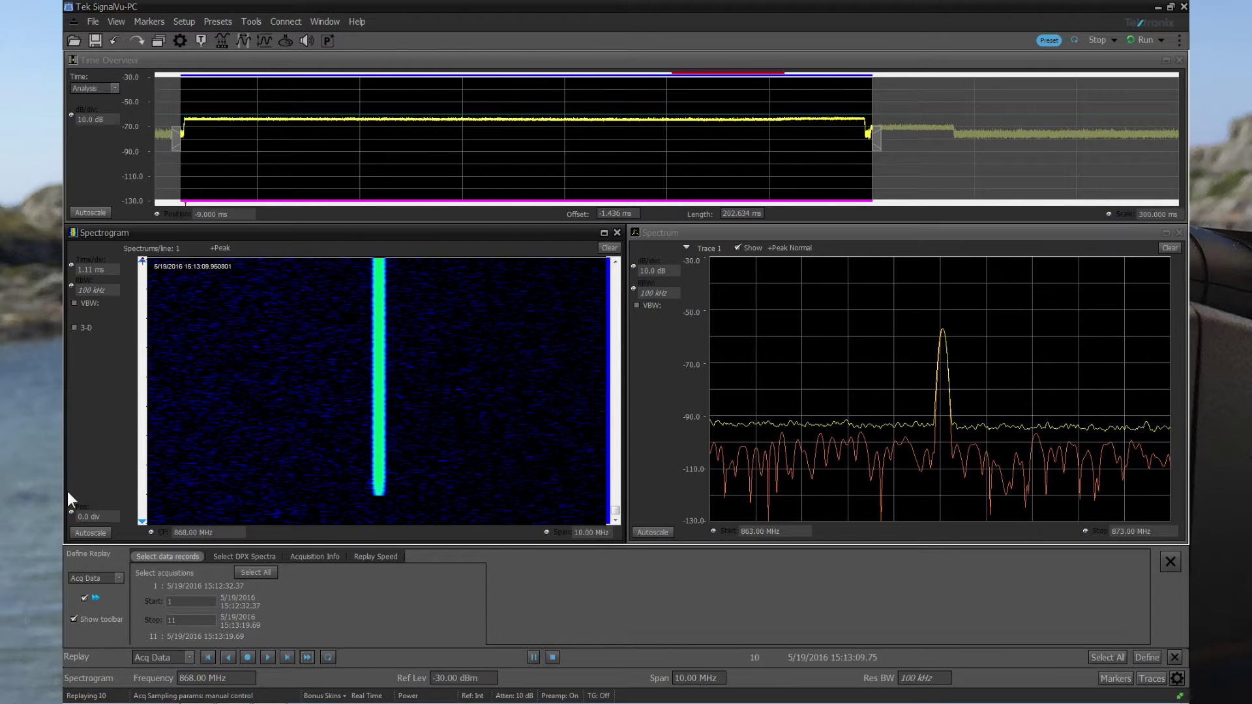
{"action": "left_click", "coordinate": [99, 533]}
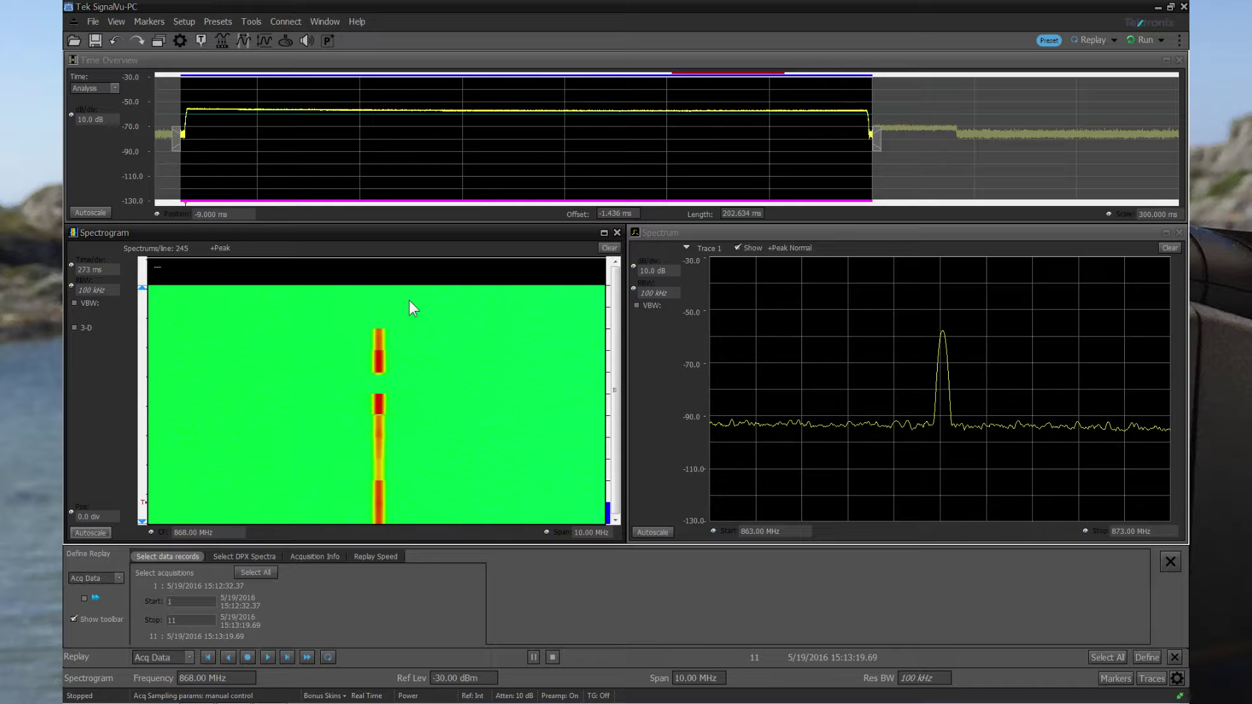
Place a marker on the spectrum peak, centre the frequency on it, and set the span to 8 MHz.
{"action": "right_click", "coordinate": [919, 289]}
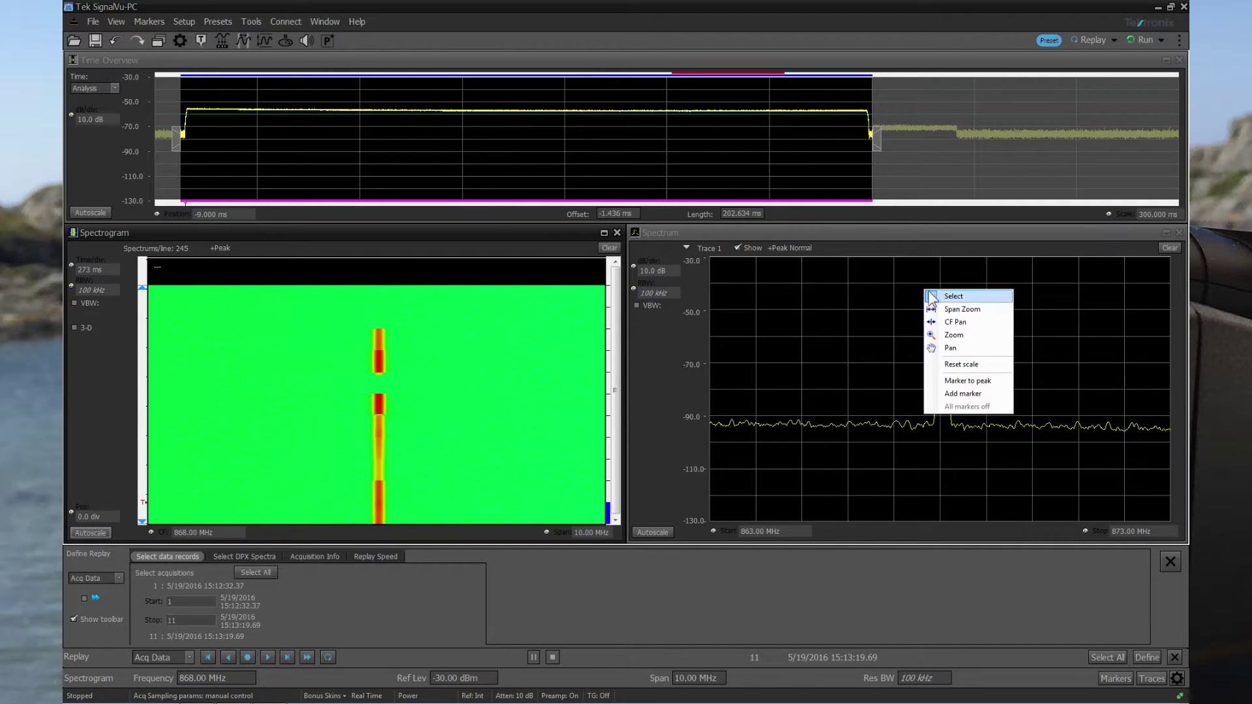
{"action": "left_click", "coordinate": [989, 379]}
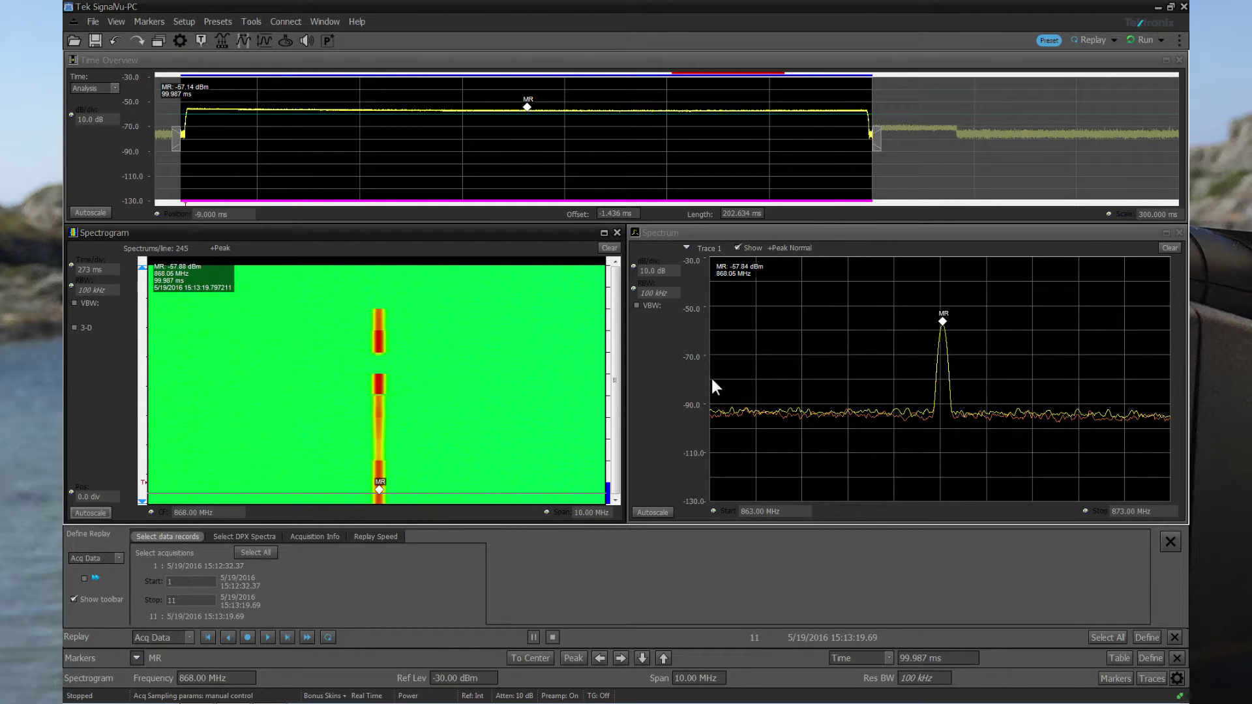
{"action": "left_click", "coordinate": [530, 658]}
{"action": "left_click", "coordinate": [696, 678]}
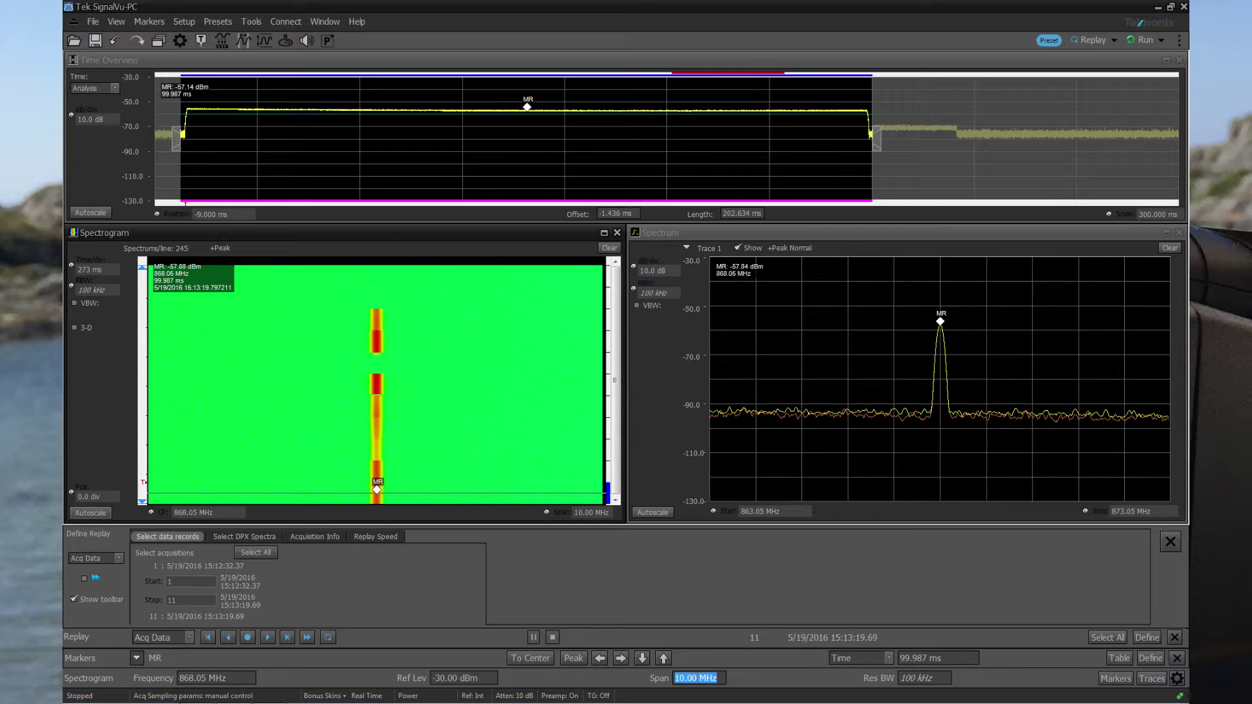
{"action": "type", "text": "8"}
{"action": "key", "text": "Return"}
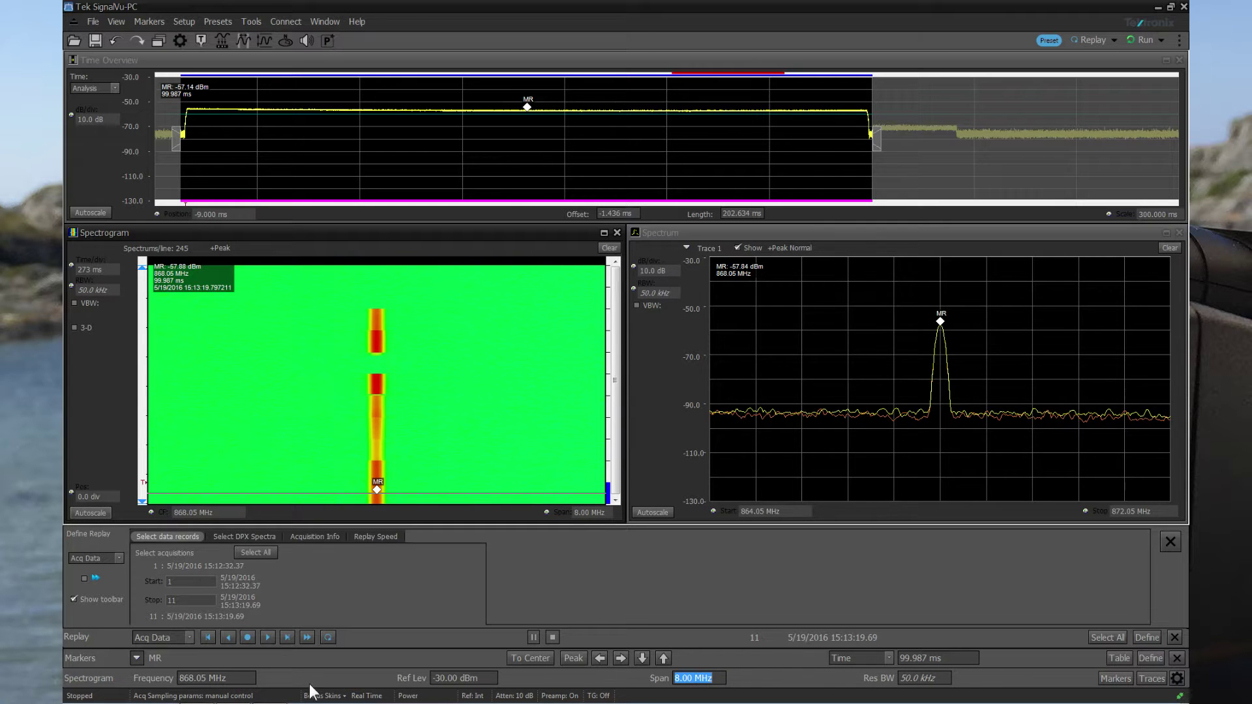
Replay the current record with an autoscaled Spectrogram, and lengthen the analysis window to about 228.8 ms to include the burst's lower-level tail.
{"action": "left_click", "coordinate": [248, 636]}
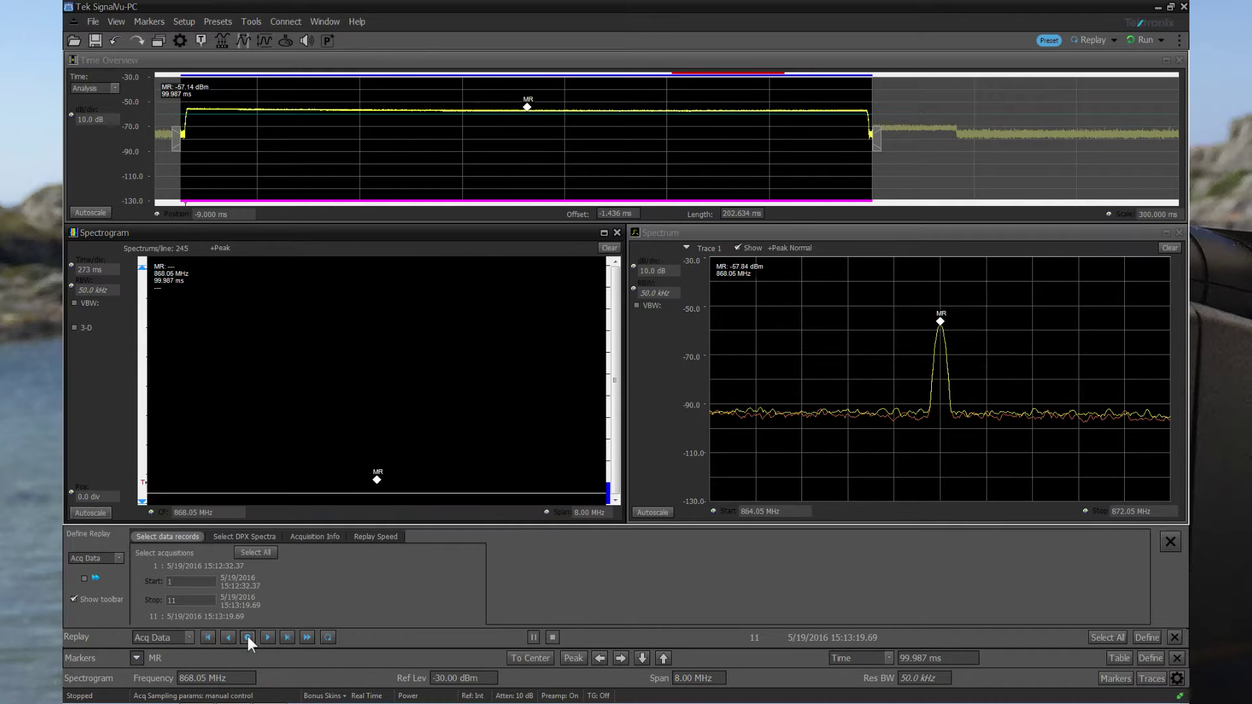
{"action": "left_click", "coordinate": [91, 512]}
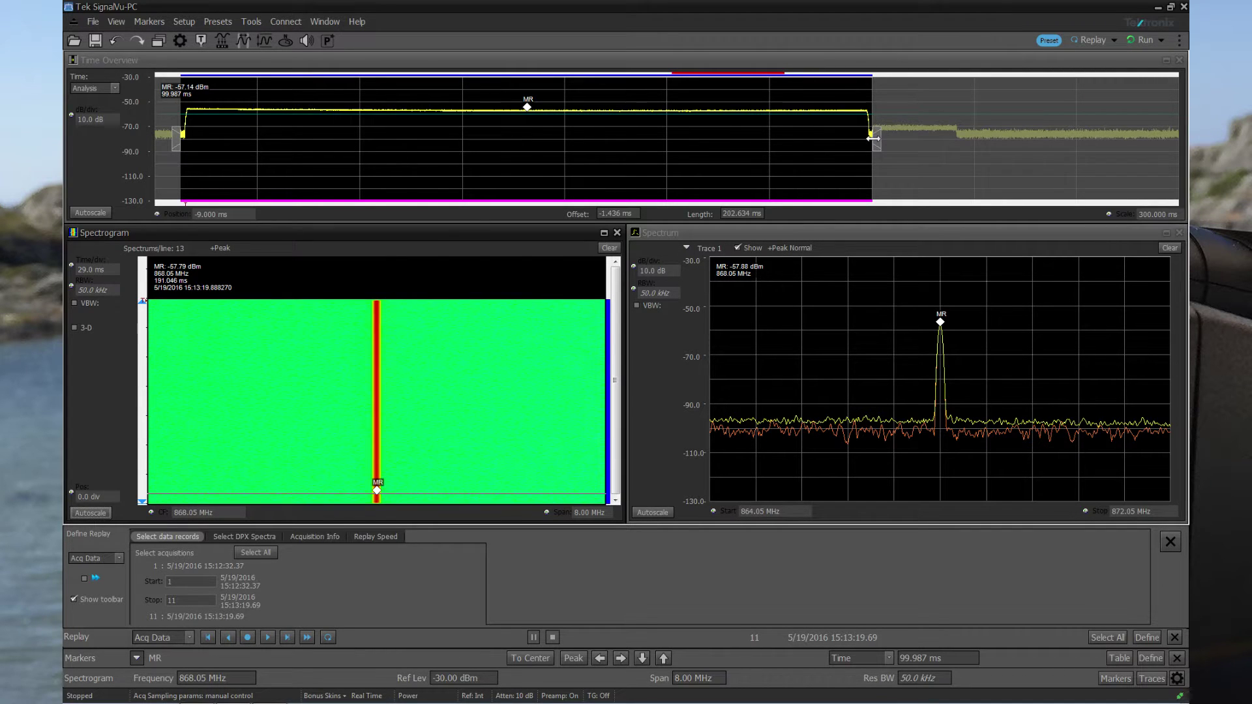
{"action": "left_click_drag", "start_coordinate": [879, 137], "coordinate": [961, 146]}
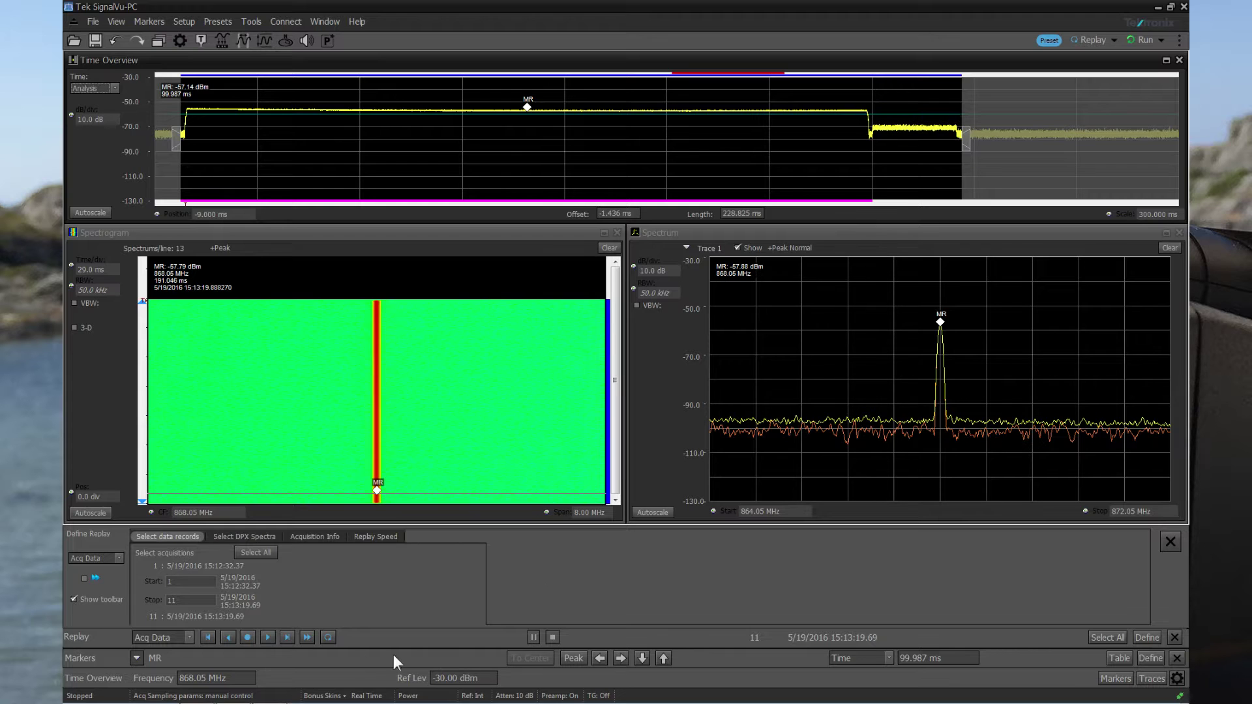
{"action": "left_click", "coordinate": [252, 639]}
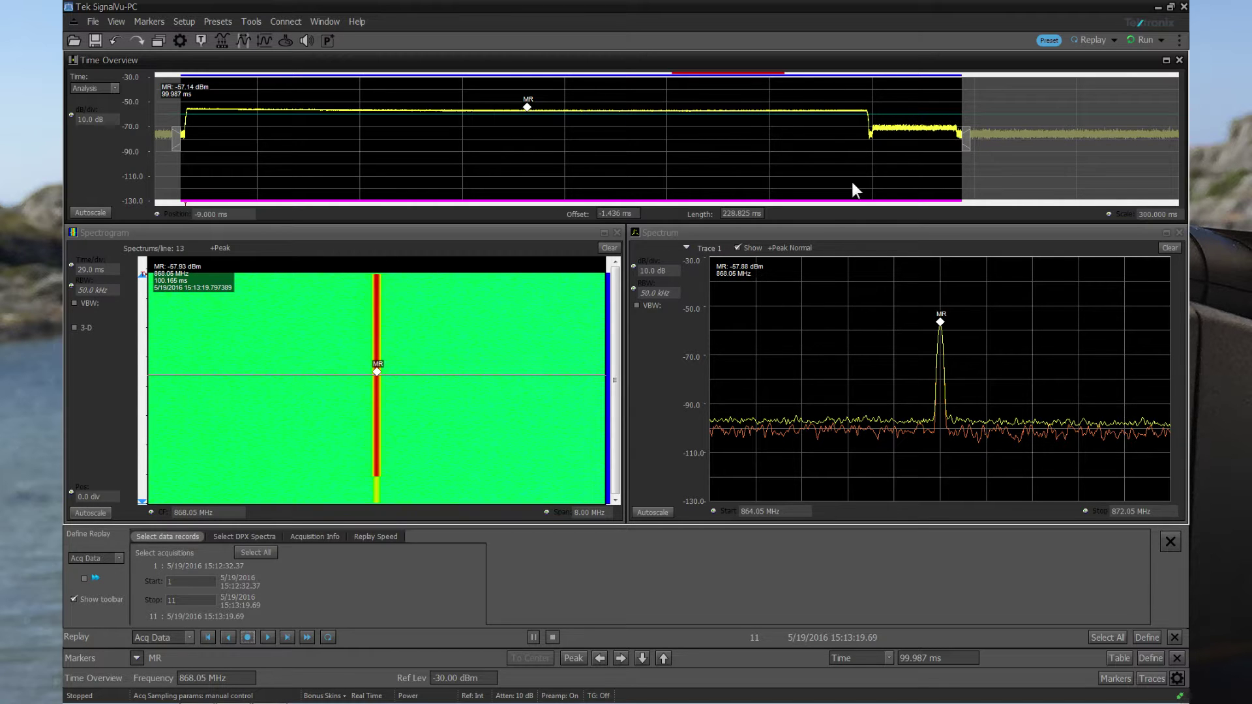
Replace the Spectrogram with the FM display from Analog Modulation and replay the current record into it.
{"action": "left_click", "coordinate": [617, 233]}
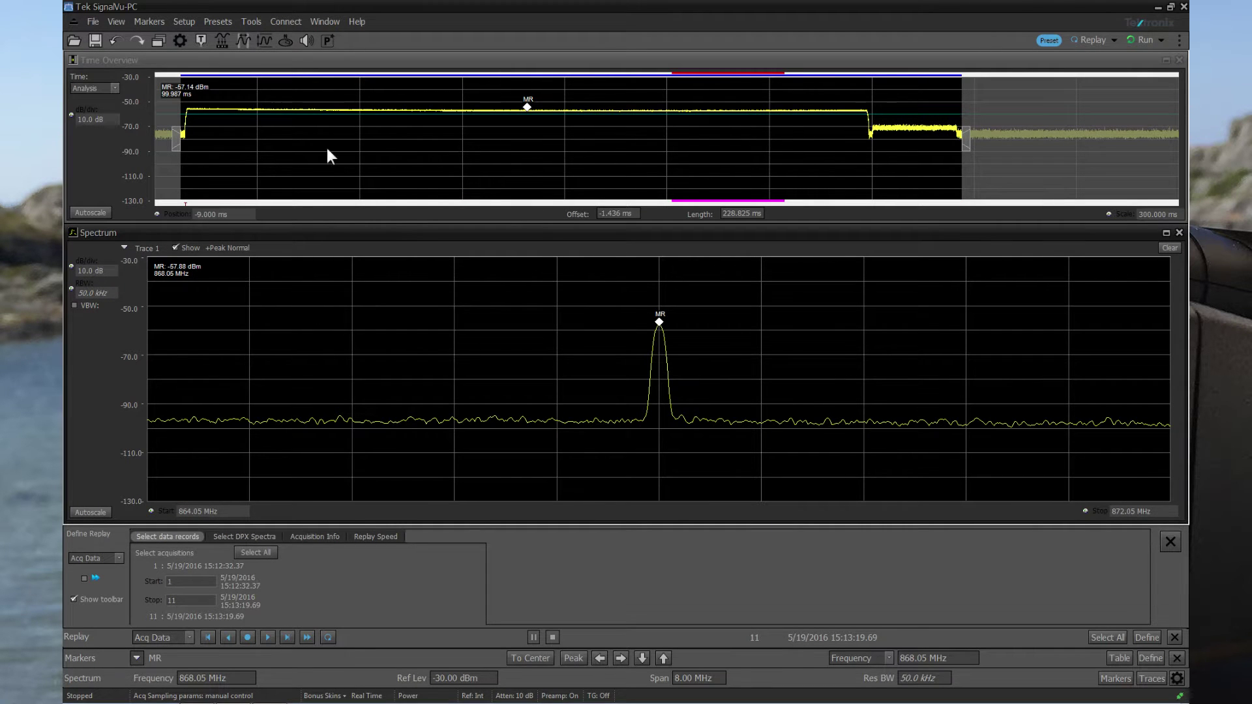
{"action": "left_click", "coordinate": [158, 41]}
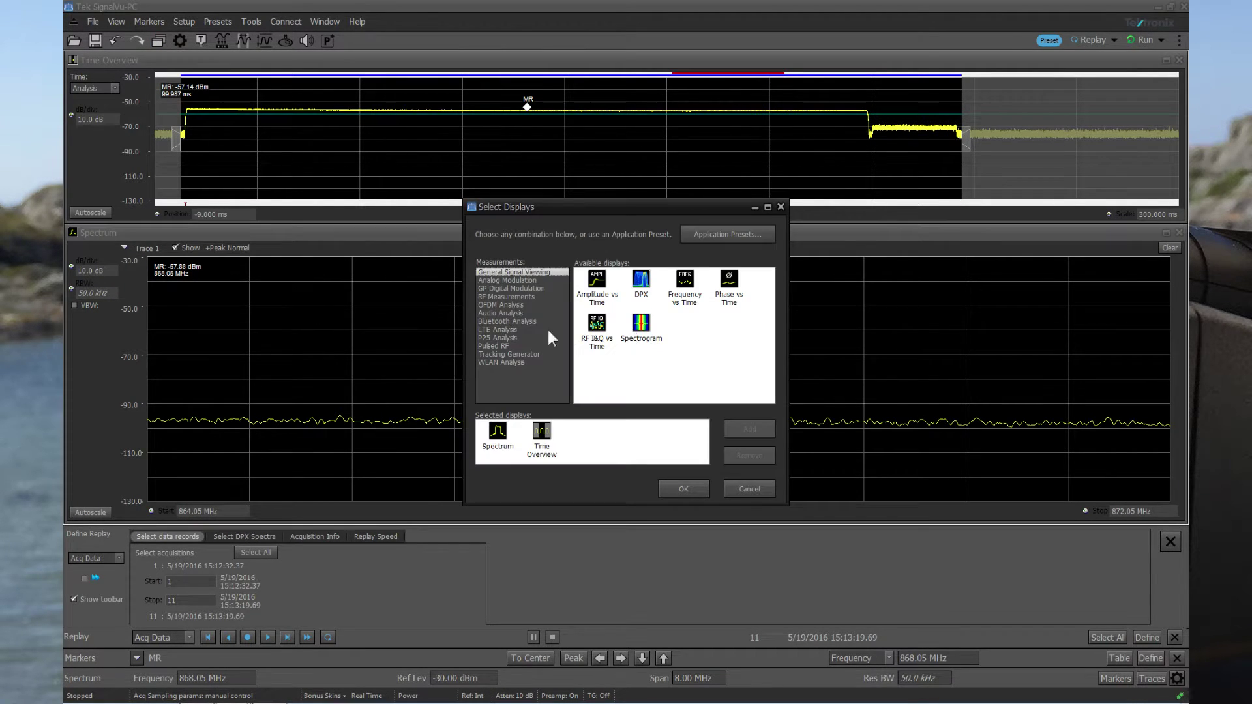
{"action": "left_click", "coordinate": [511, 281]}
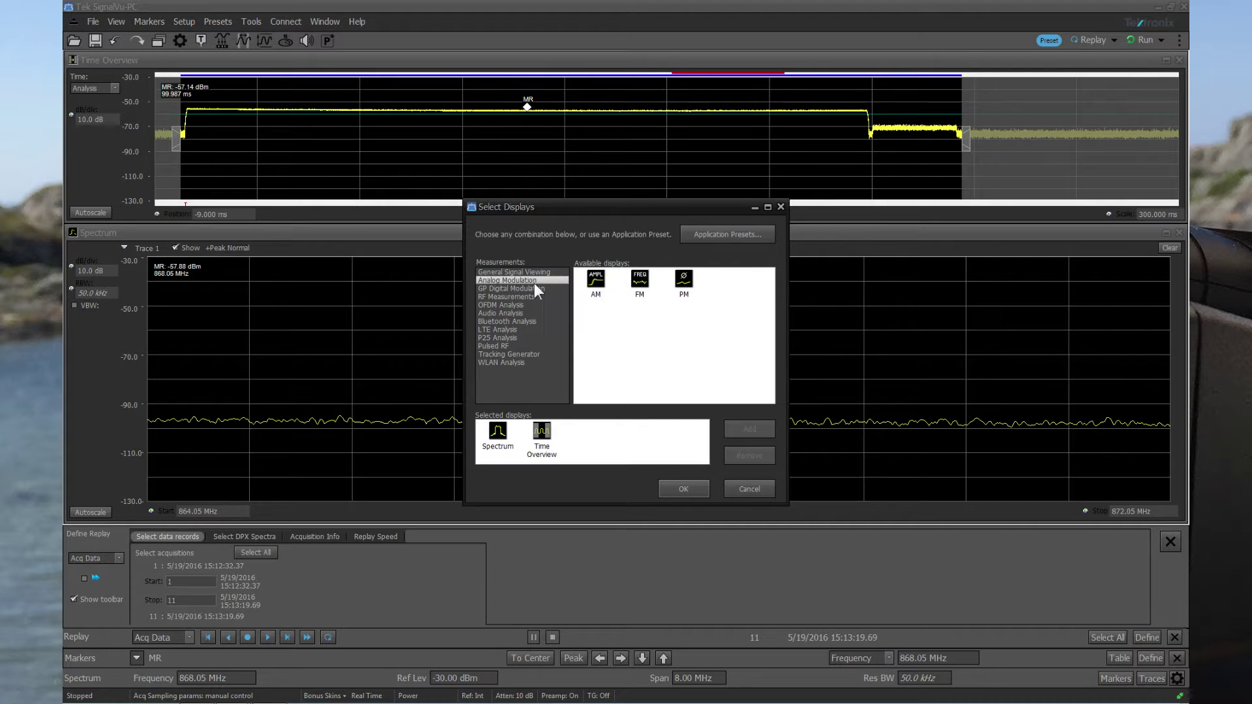
{"action": "double_click", "coordinate": [642, 283]}
{"action": "left_click", "coordinate": [682, 489]}
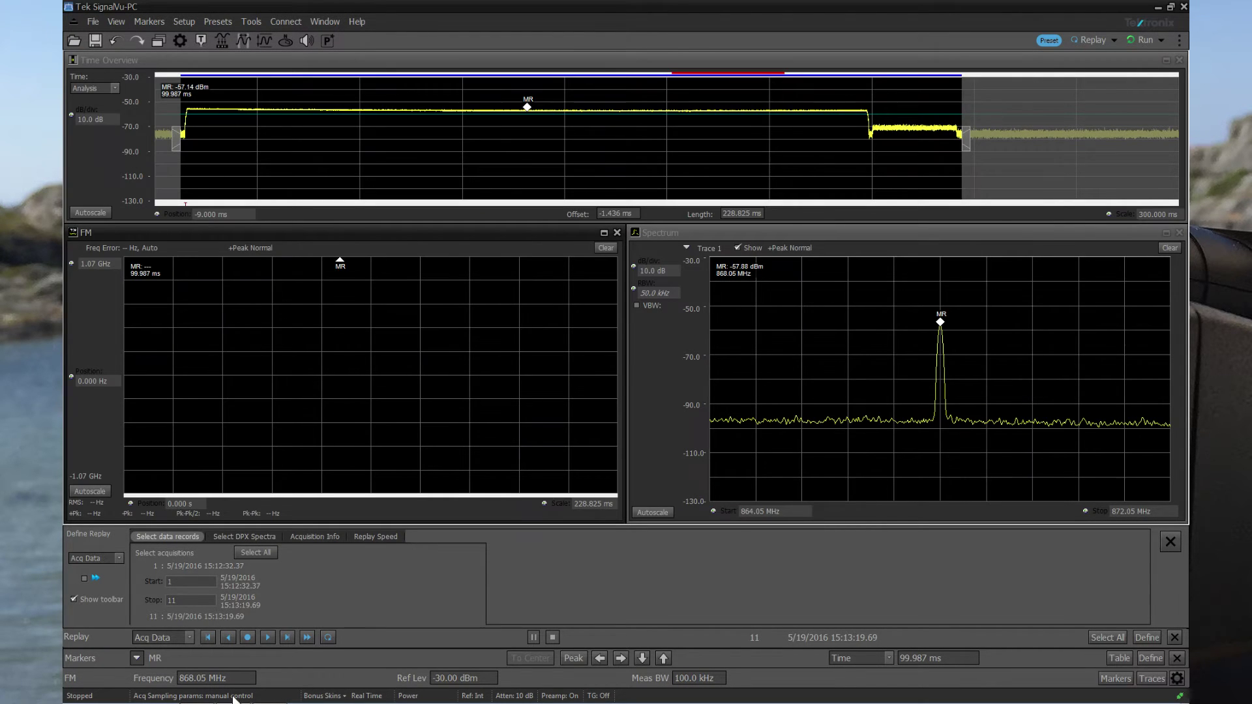
{"action": "left_click", "coordinate": [247, 637]}
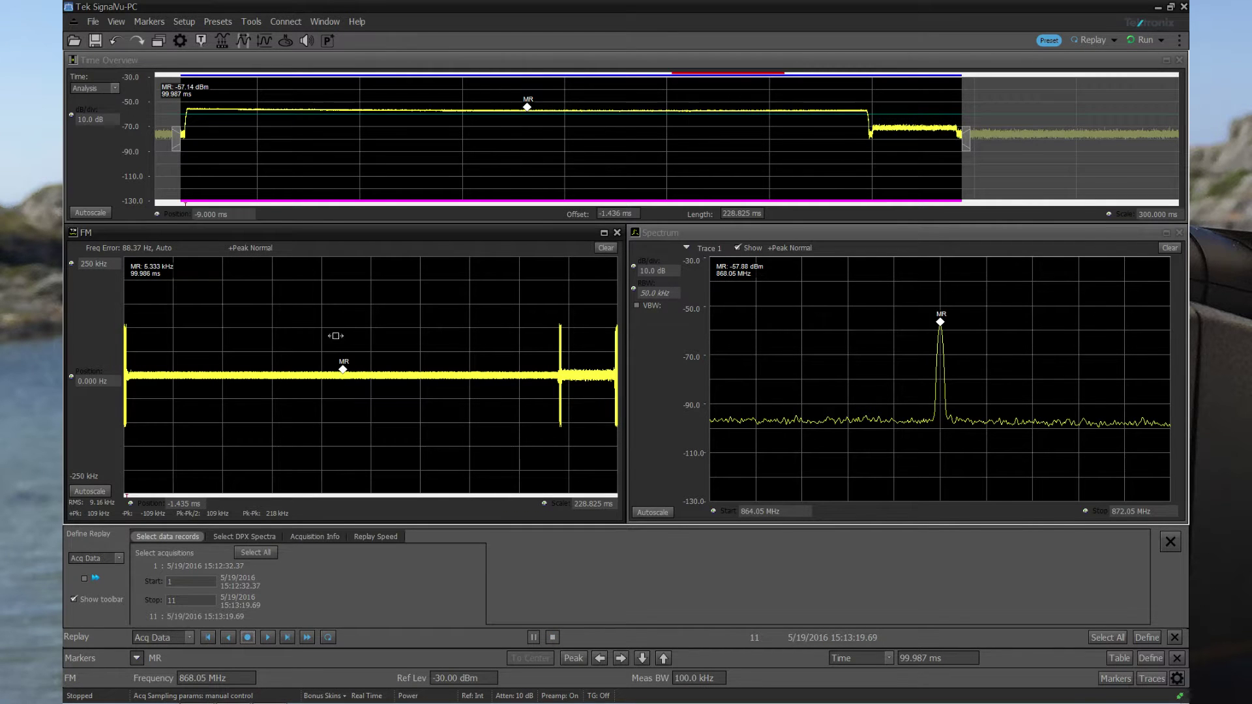
Set the analysis window to an offset of about 4.07 ms and a length of about 187.7 ms, replay the record, and activate the FM display.
{"action": "left_click_drag", "start_coordinate": [177, 129], "coordinate": [196, 129]}
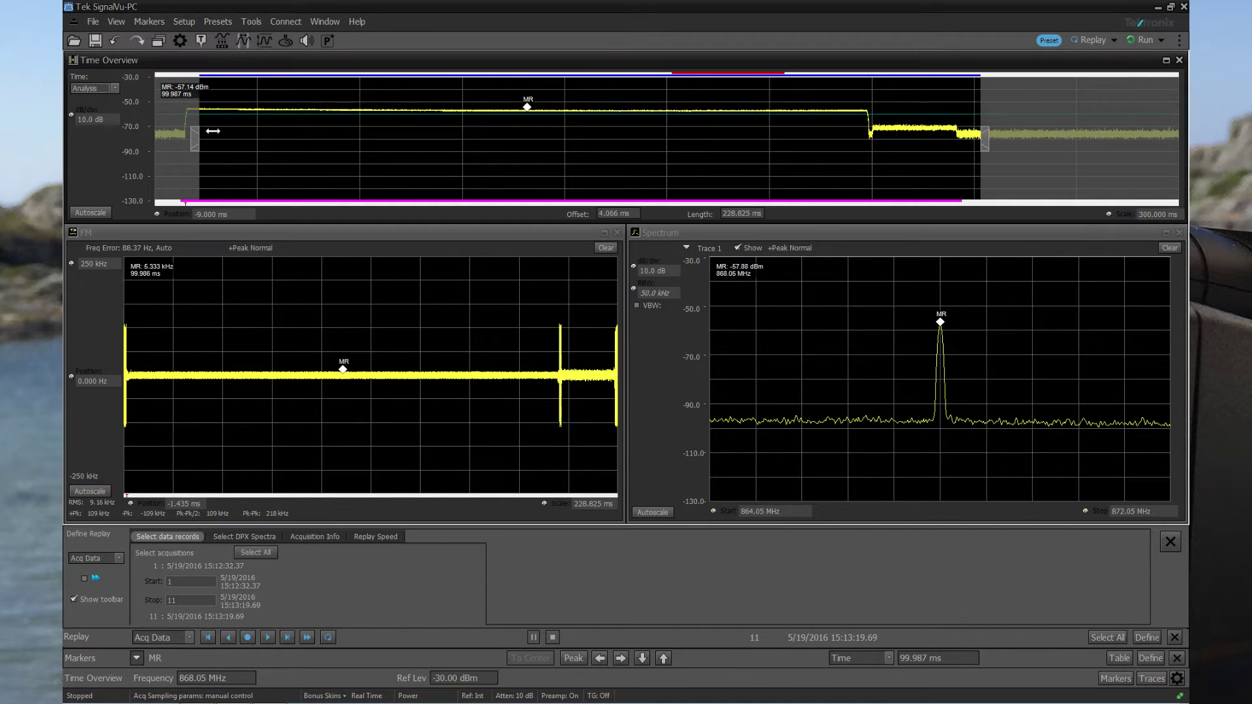
{"action": "left_click_drag", "start_coordinate": [978, 137], "coordinate": [841, 137]}
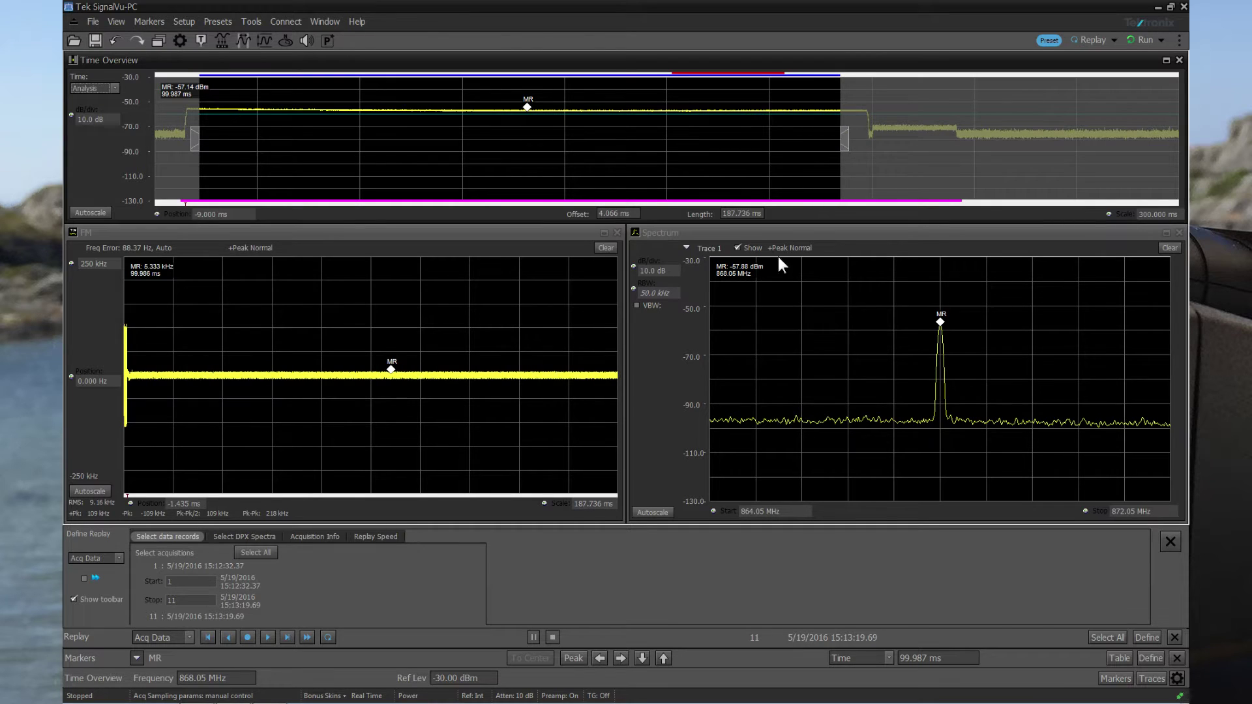
{"action": "left_click", "coordinate": [247, 637]}
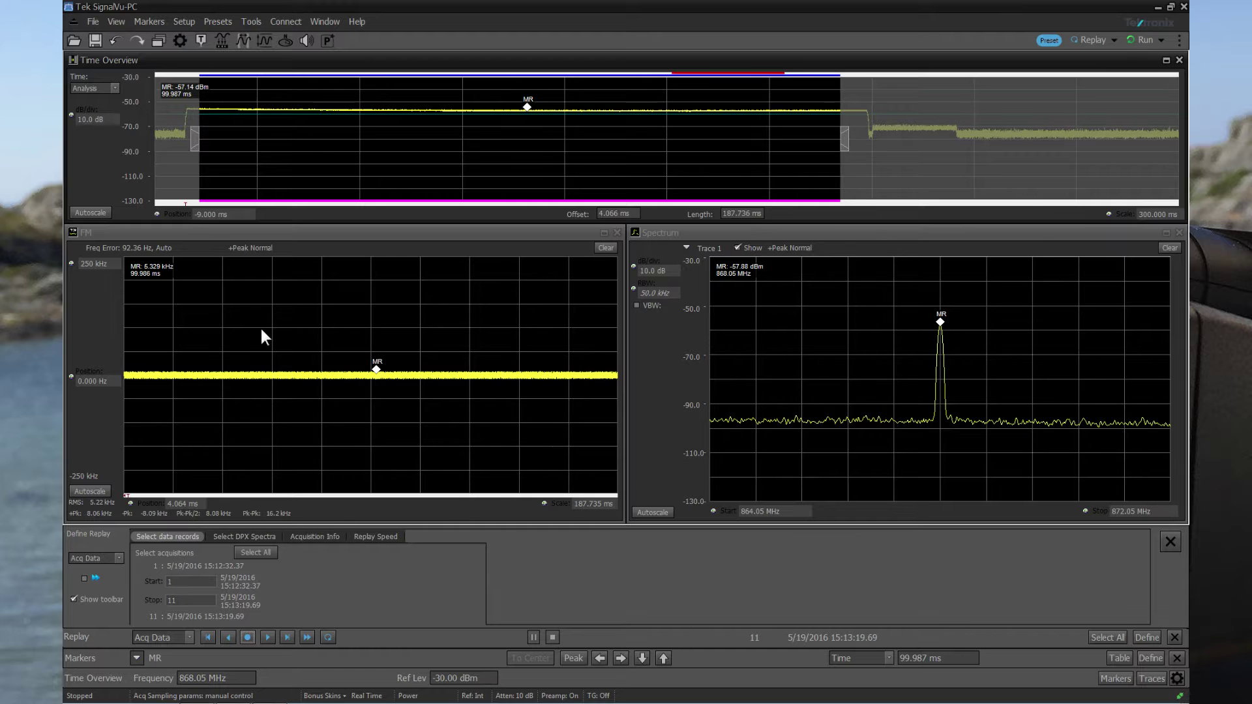
{"action": "left_click", "coordinate": [256, 235]}
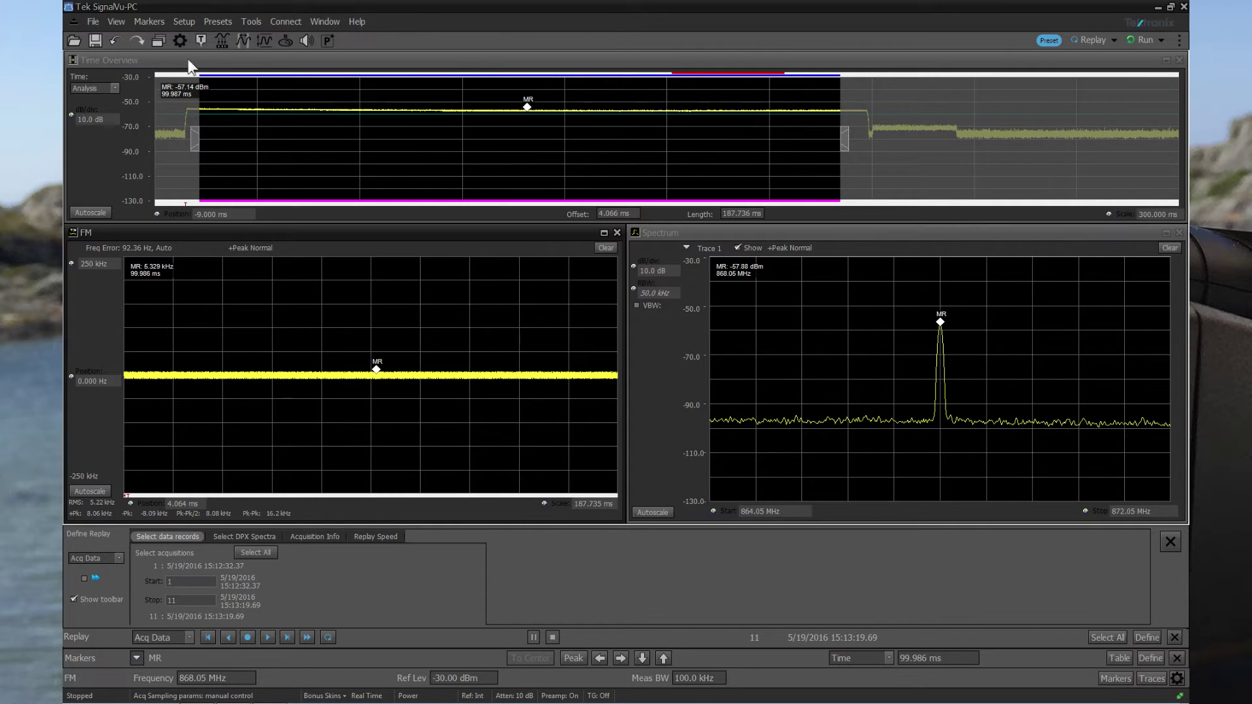
Autoscale the FM display, shorten the analysis window to about 24.07 ms at the burst's start, and replay the current record.
{"action": "left_click", "coordinate": [183, 40]}
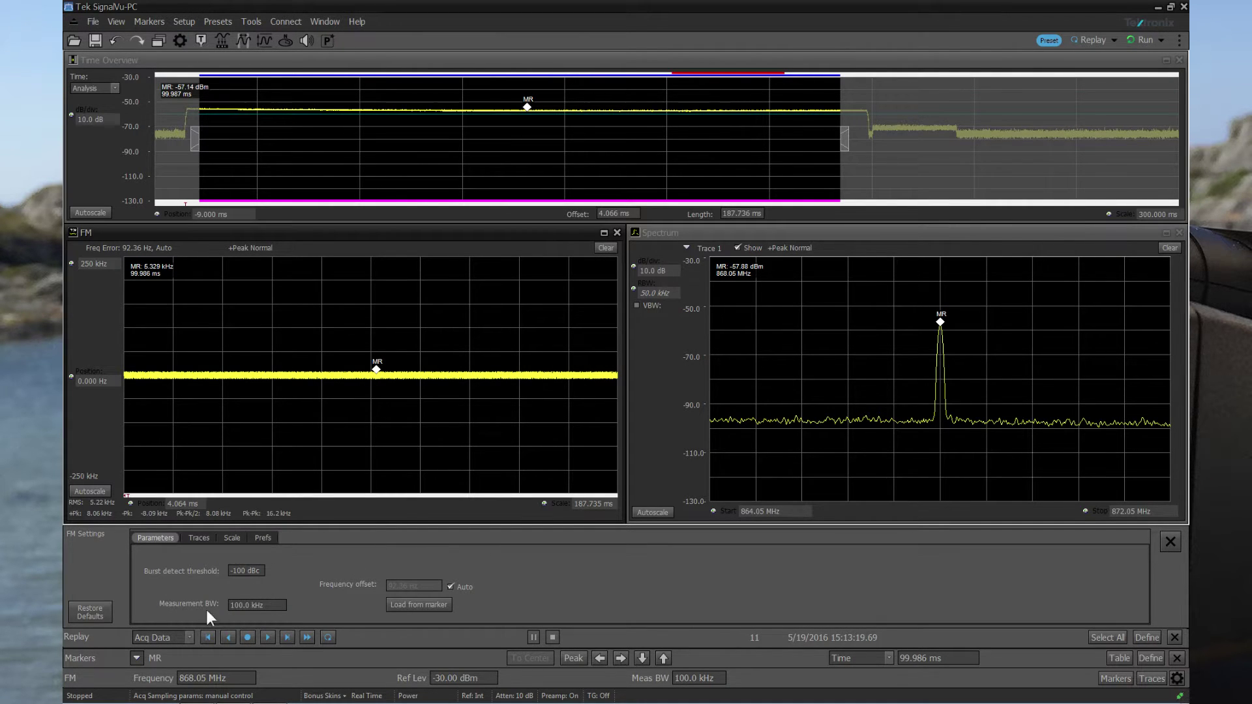
{"action": "left_click", "coordinate": [276, 606]}
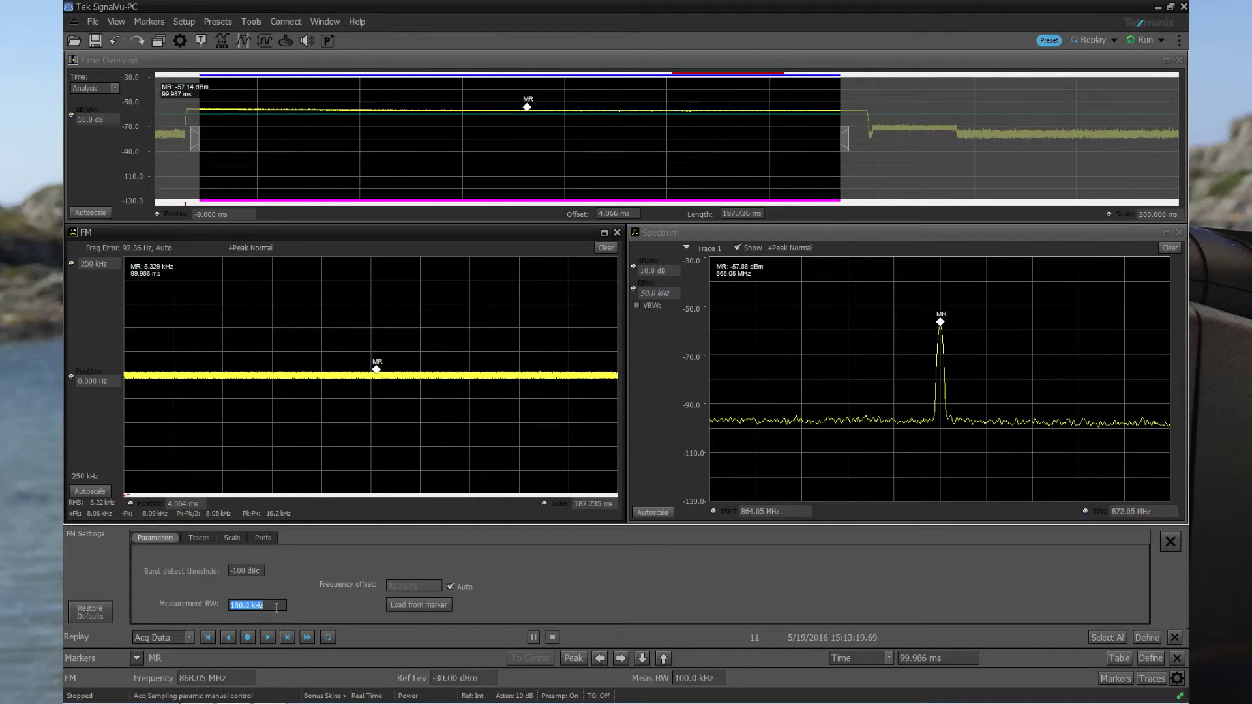
{"action": "left_click", "coordinate": [99, 490]}
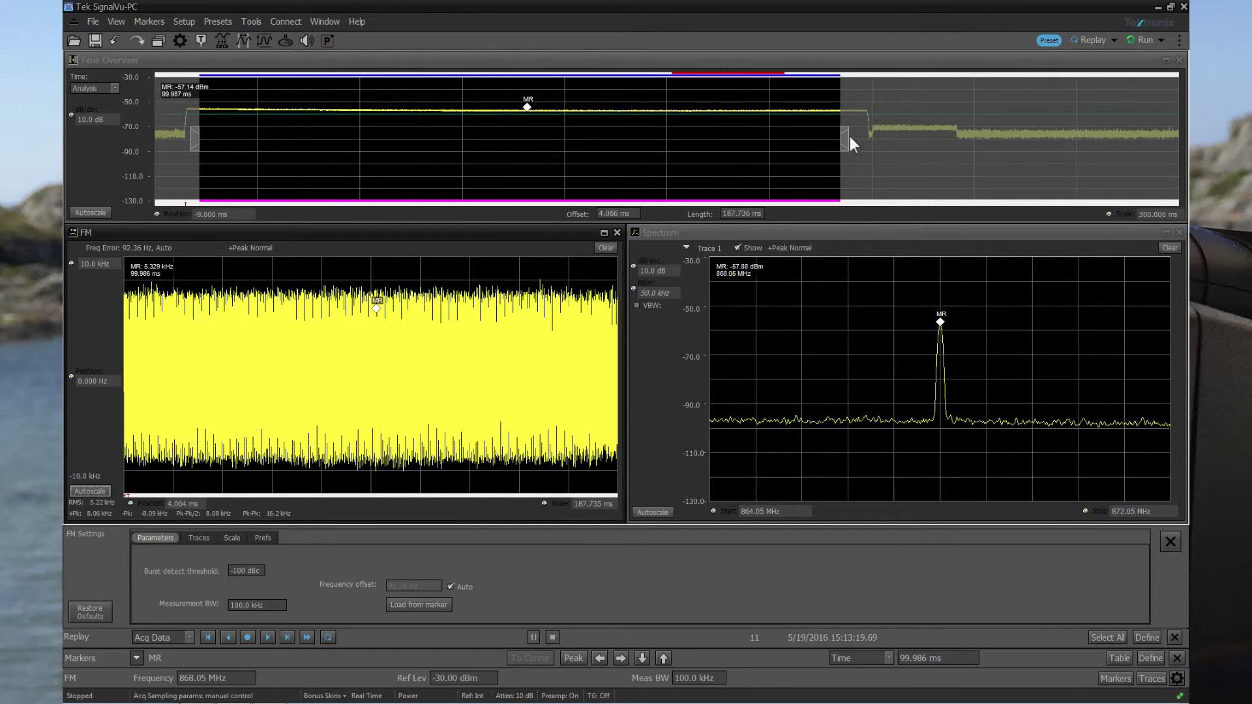
{"action": "left_click_drag", "start_coordinate": [840, 141], "coordinate": [289, 120]}
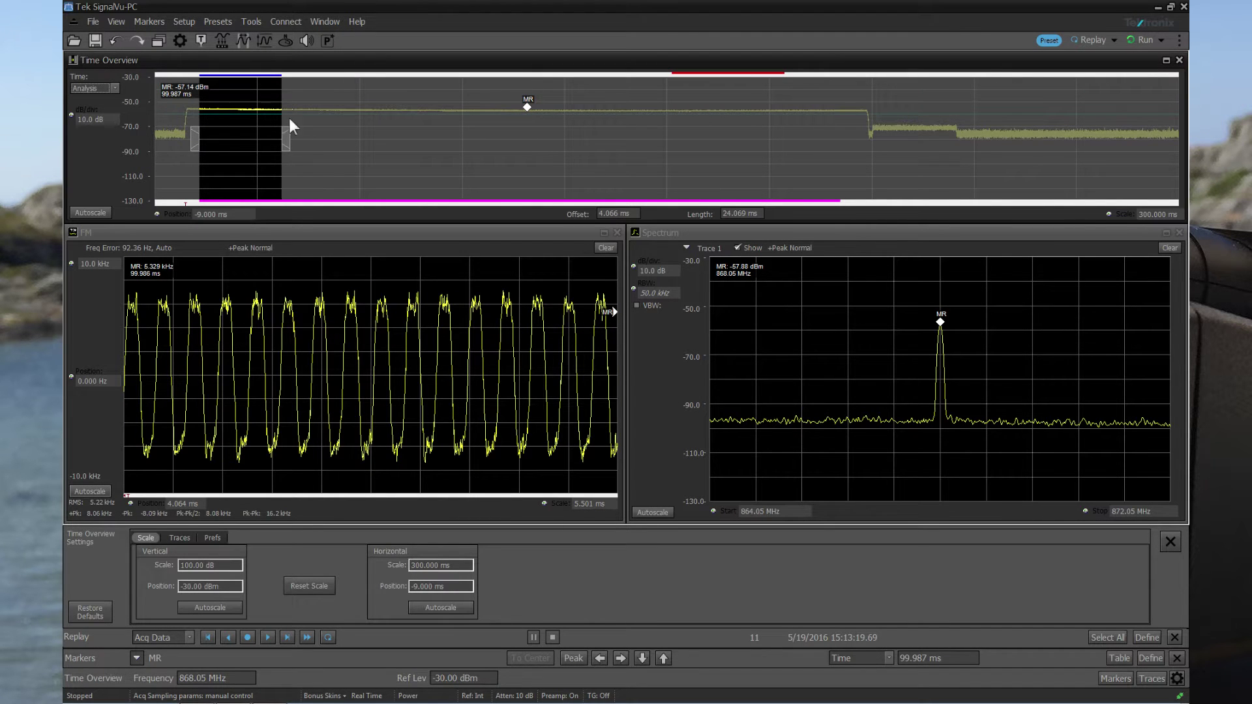
{"action": "left_click", "coordinate": [248, 635]}
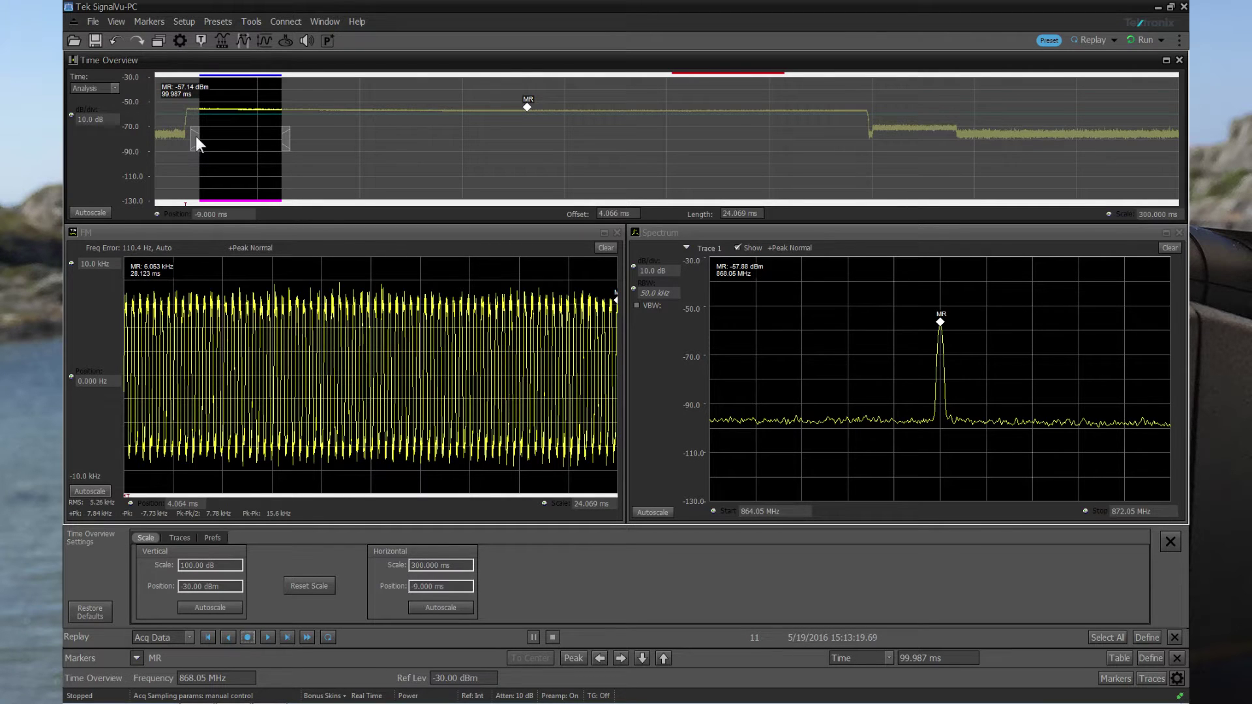
Move the analysis window near the burst's end at an offset of about 171.34 ms, replay the record, and shorten the window to about 3.61 ms.
{"action": "left_click_drag", "start_coordinate": [197, 137], "coordinate": [775, 165]}
{"action": "left_click", "coordinate": [247, 637]}
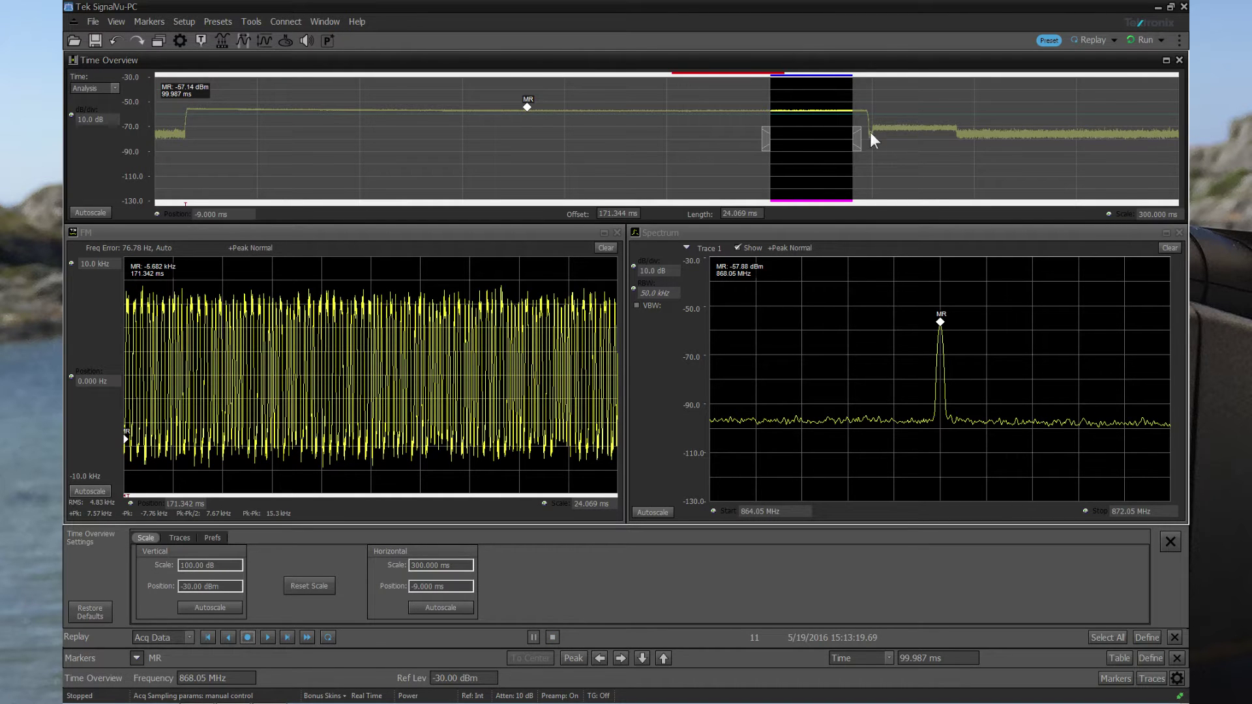
{"action": "left_click_drag", "start_coordinate": [856, 138], "coordinate": [778, 147]}
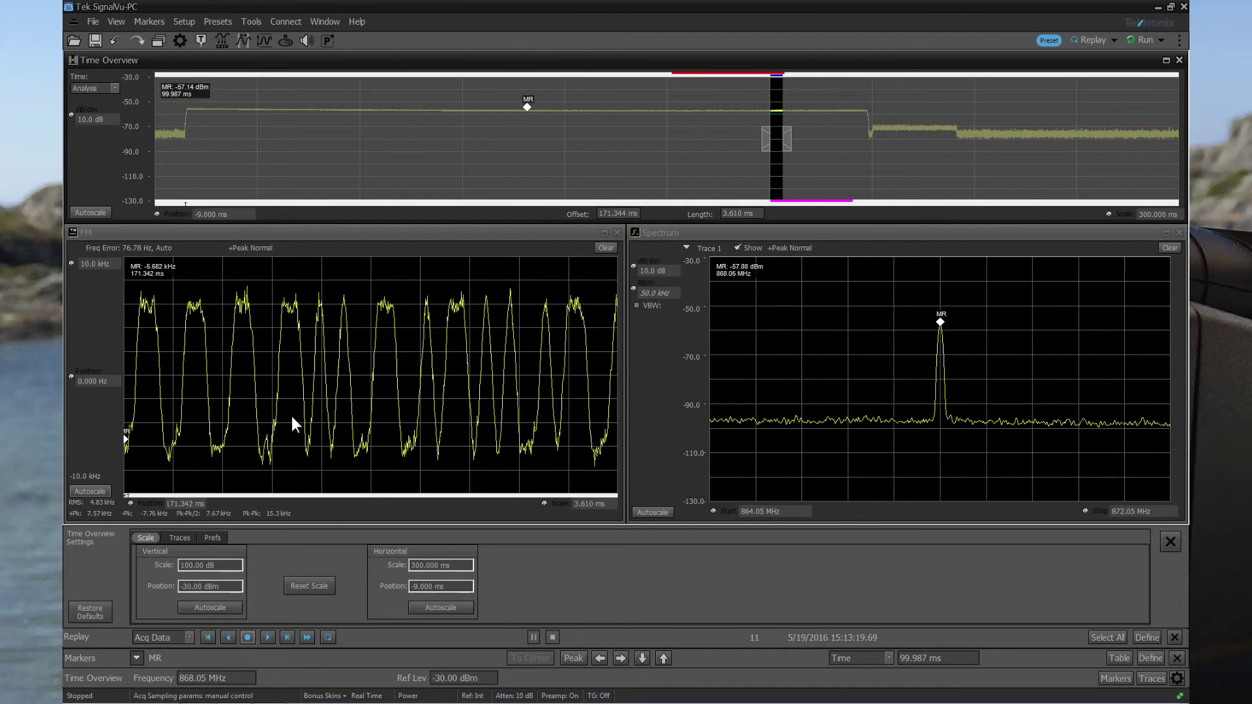
Set the FM measurement bandwidth to 80 kHz and replay the current record.
{"action": "left_click", "coordinate": [100, 301]}
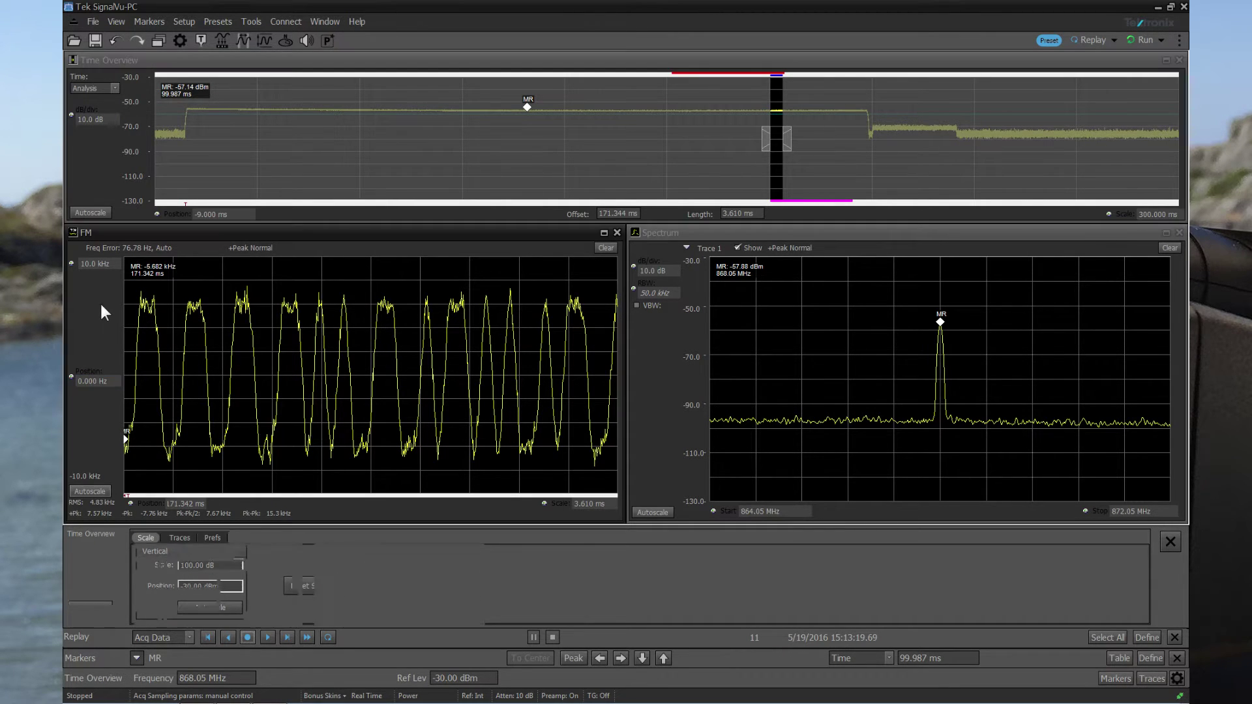
{"action": "left_click", "coordinate": [271, 604]}
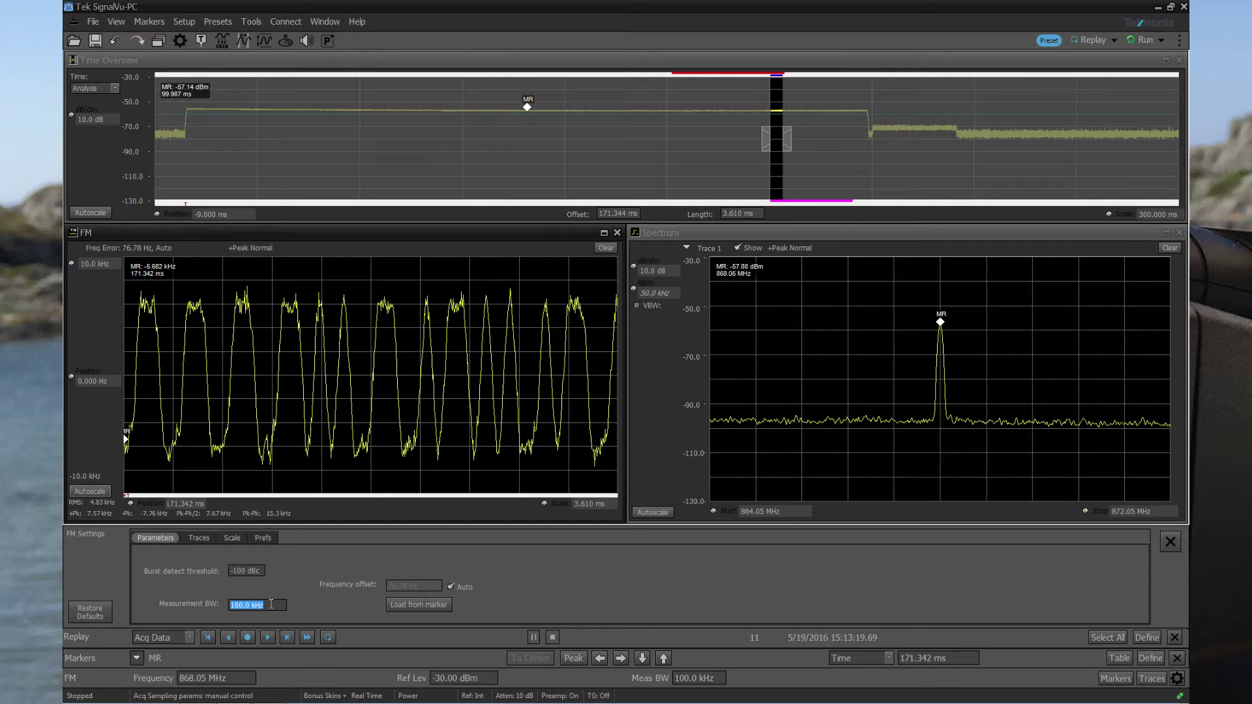
{"action": "type", "text": "80"}
{"action": "key", "text": "Return"}
{"action": "left_click", "coordinate": [253, 636]}
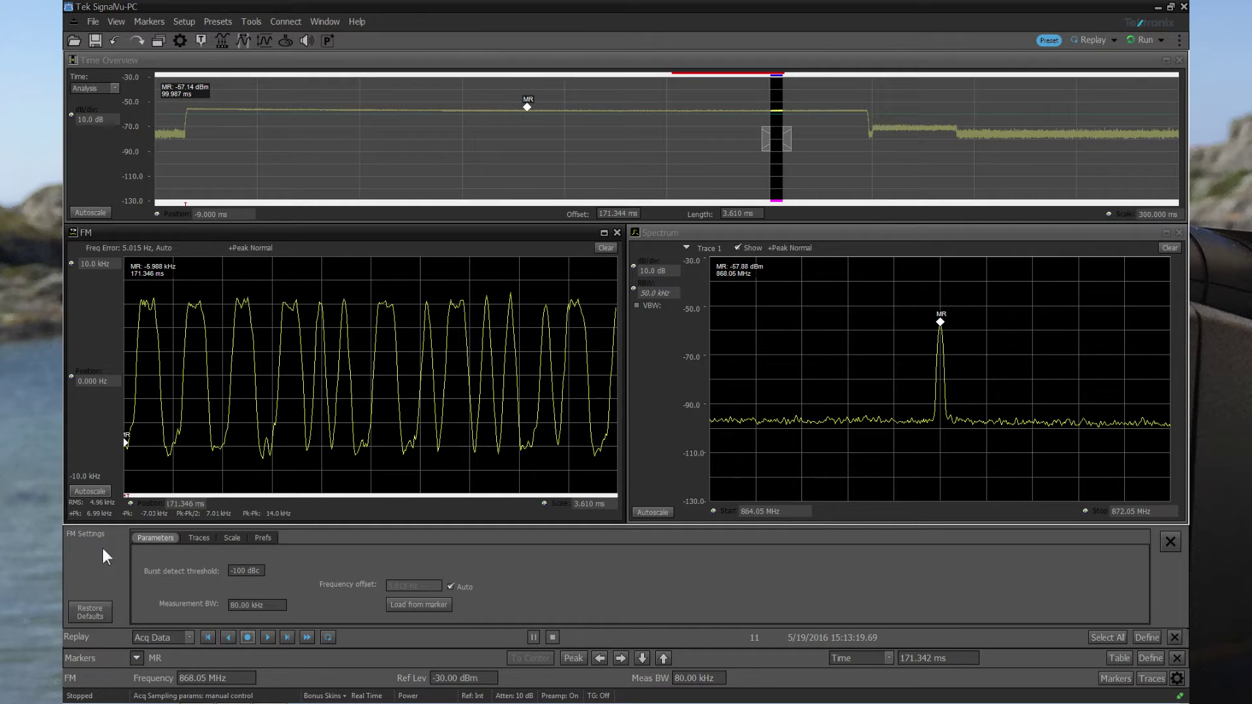
Add the Constellation display from the GP Digital Modulation measurements to the selected displays.
{"action": "left_click", "coordinate": [156, 41]}
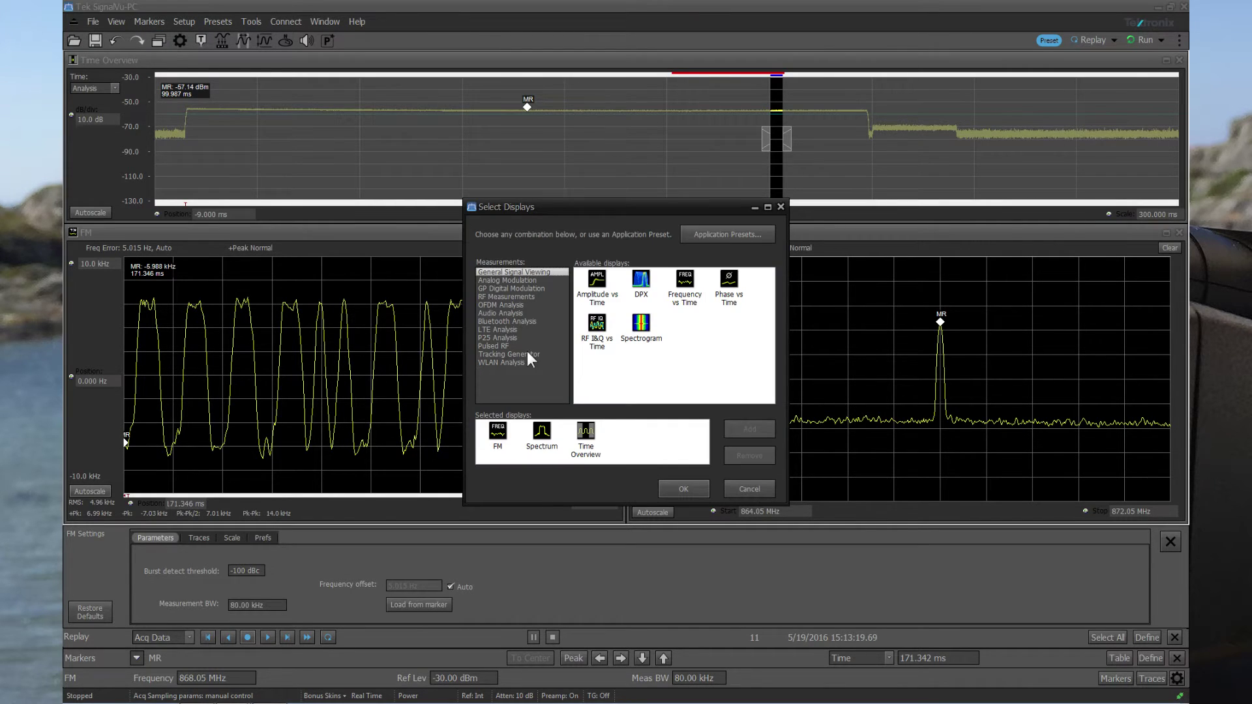
{"action": "left_click", "coordinate": [521, 289]}
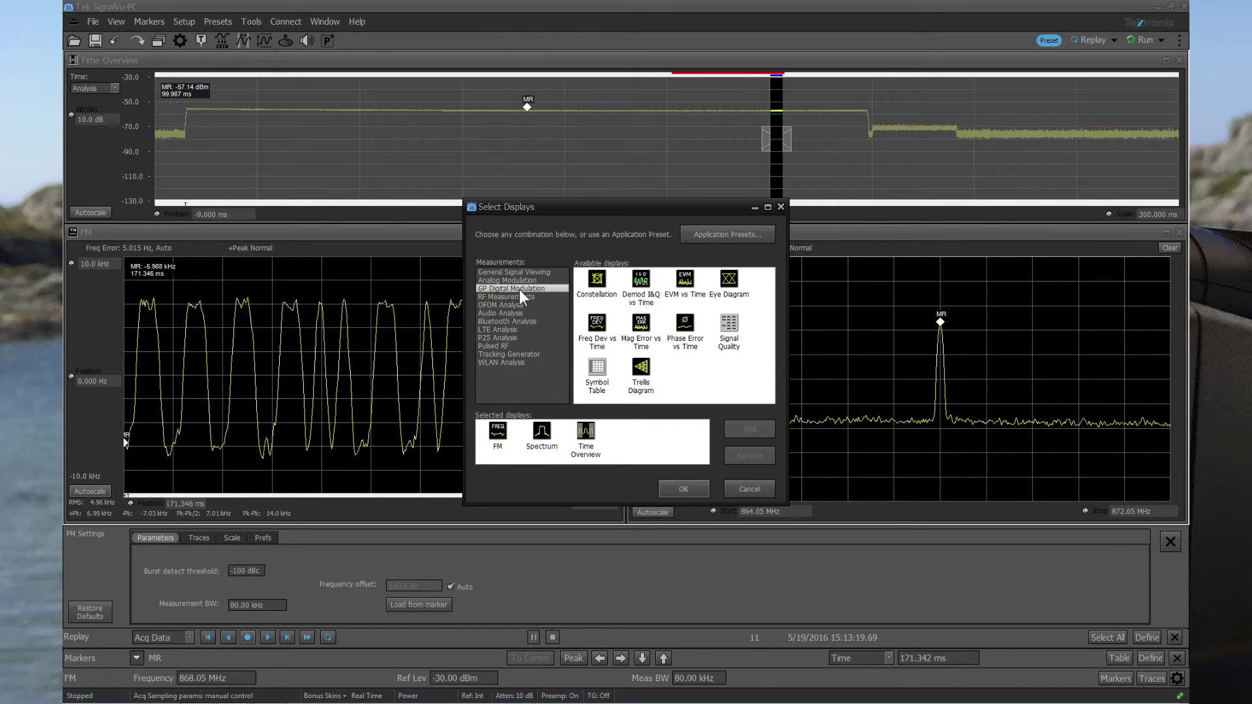
{"action": "double_click", "coordinate": [607, 285]}
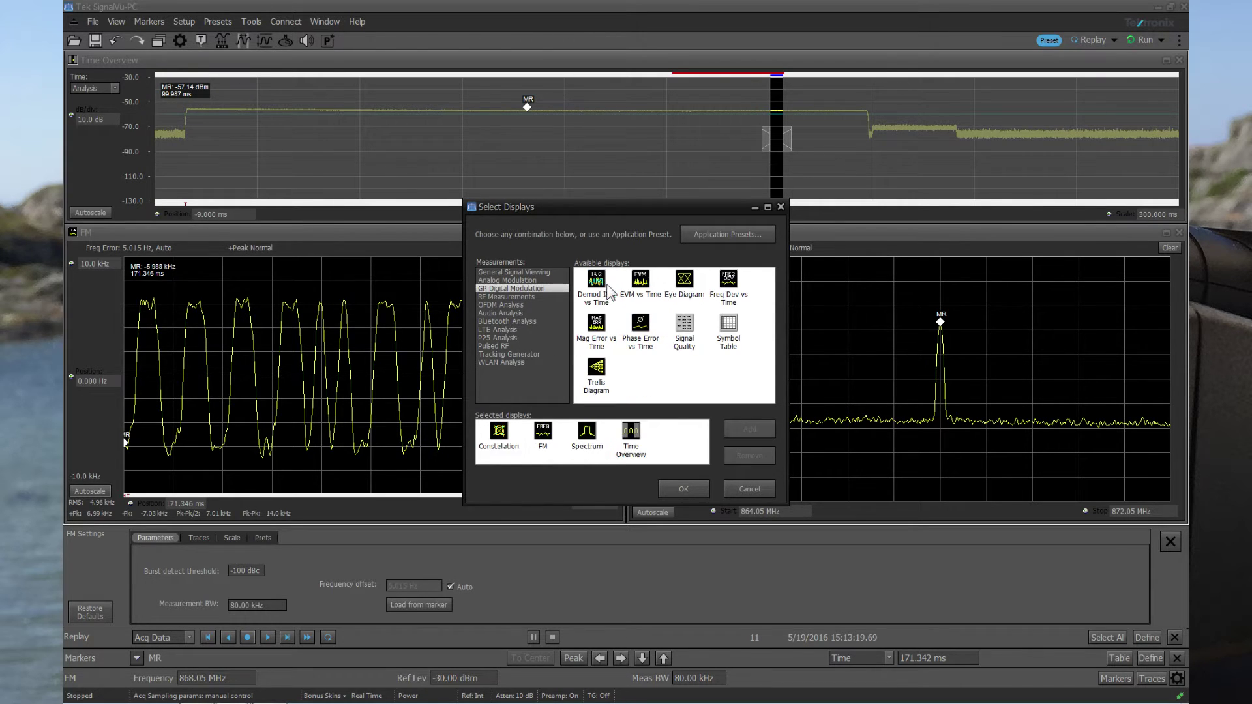
{"action": "left_click", "coordinate": [675, 489]}
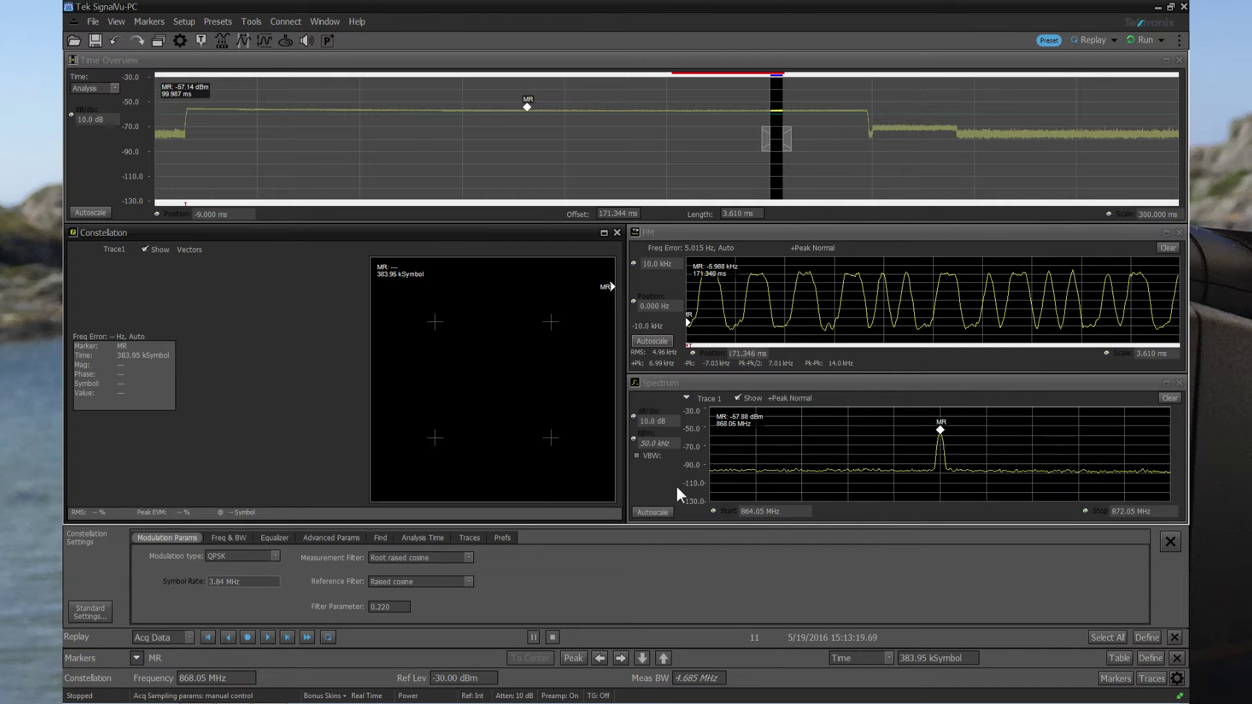
Set the Constellation's modulation type to 2FSK and its symbol rate to 11.5 kHz.
{"action": "left_click", "coordinate": [231, 559]}
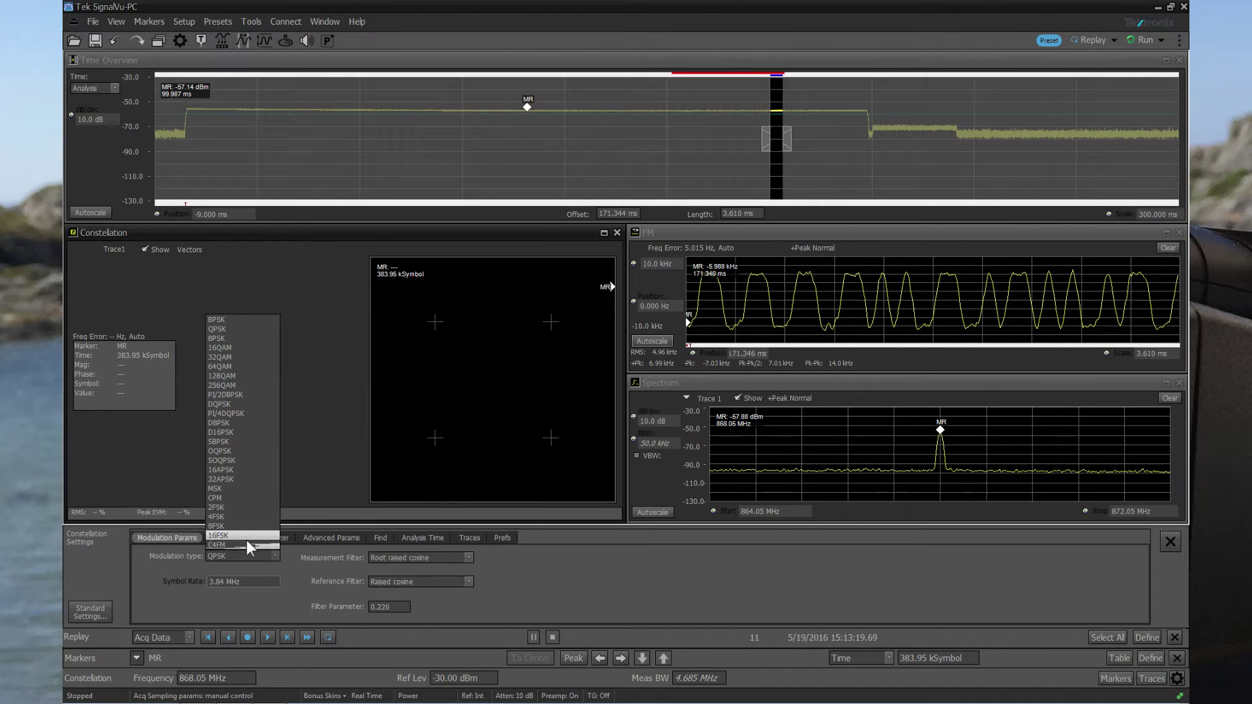
{"action": "left_click", "coordinate": [248, 510]}
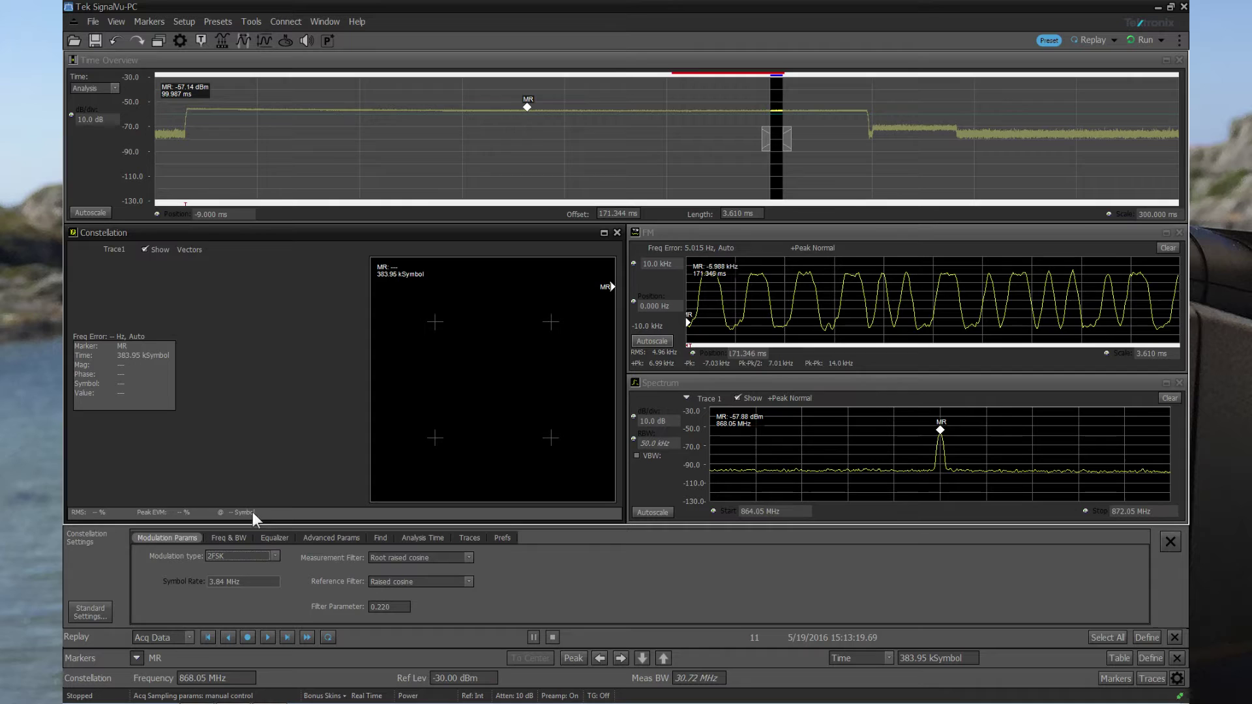
{"action": "left_click", "coordinate": [268, 585]}
{"action": "type", "text": "11.5"}
{"action": "key", "text": "Return"}
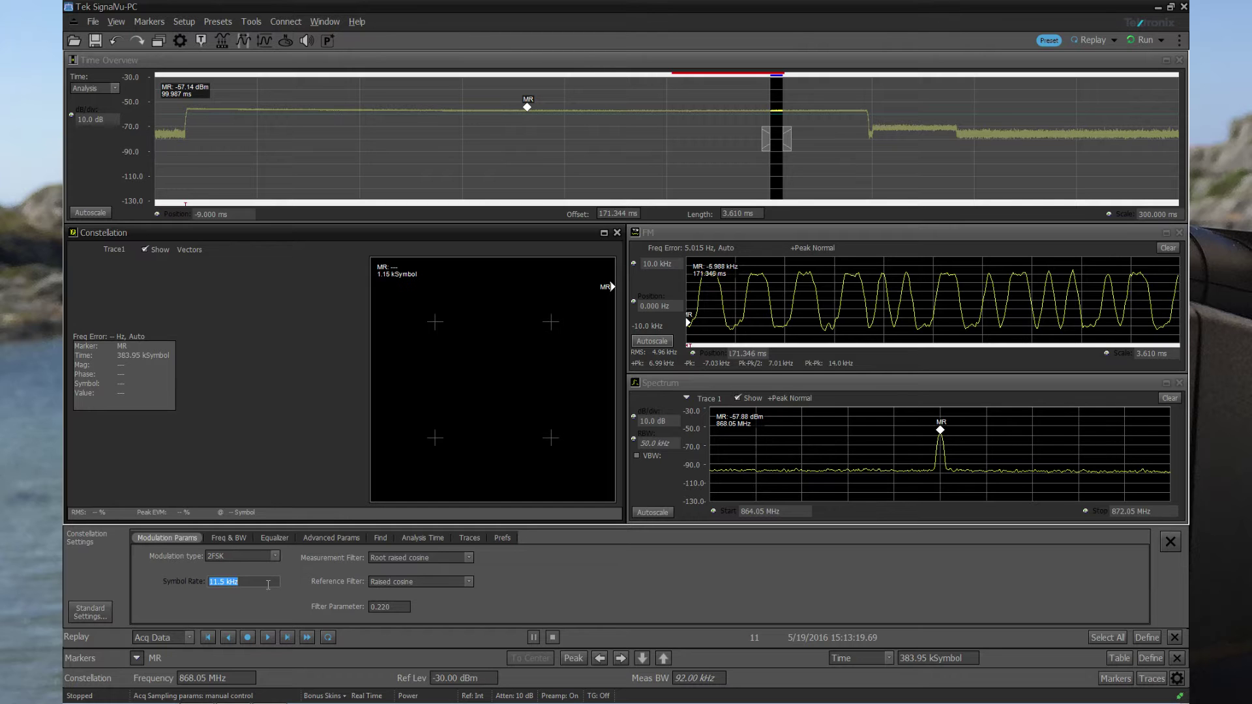
Set the Constellation's measurement and reference filters to None and replay the current record.
{"action": "left_click", "coordinate": [405, 560]}
{"action": "left_click", "coordinate": [400, 569]}
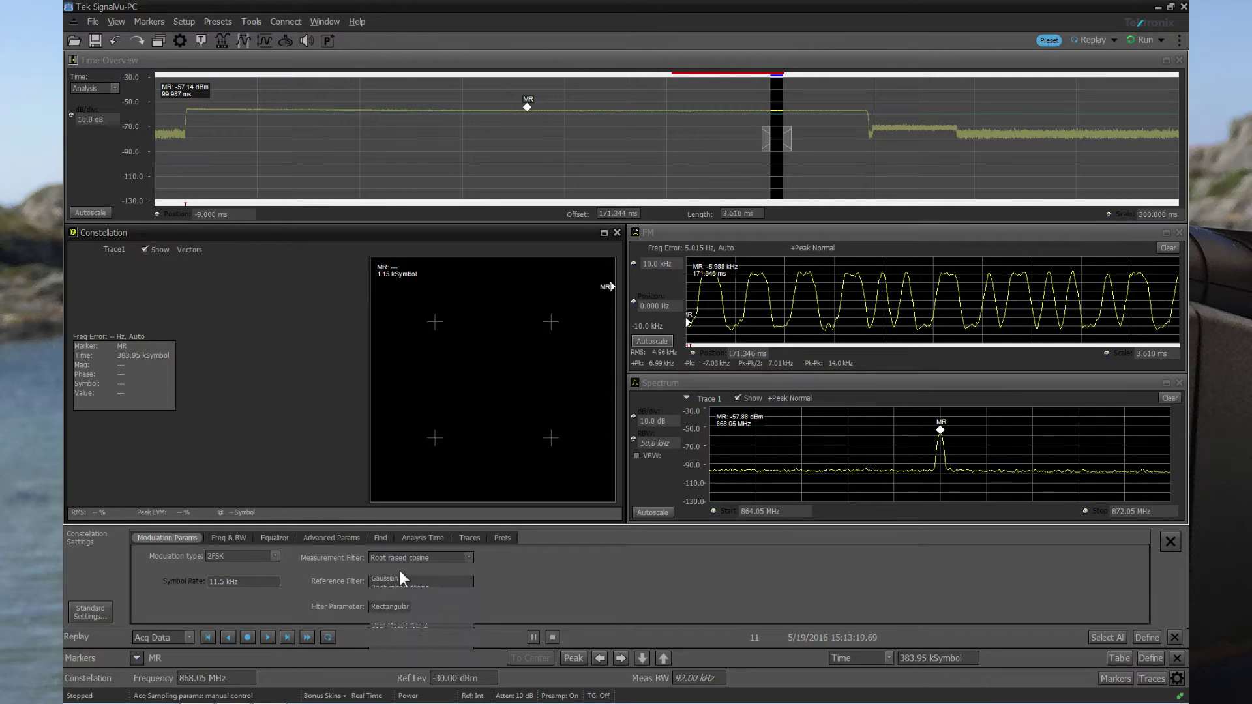
{"action": "left_click", "coordinate": [402, 581]}
{"action": "left_click", "coordinate": [401, 589]}
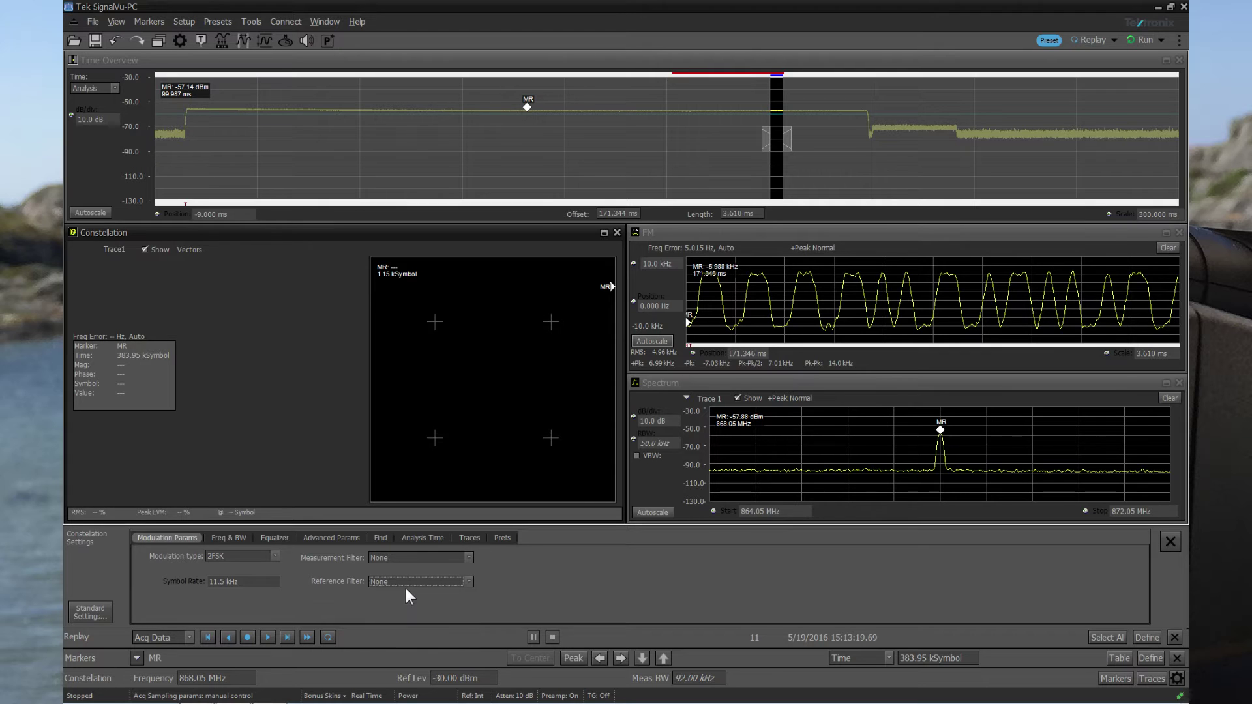
{"action": "left_click", "coordinate": [249, 637]}
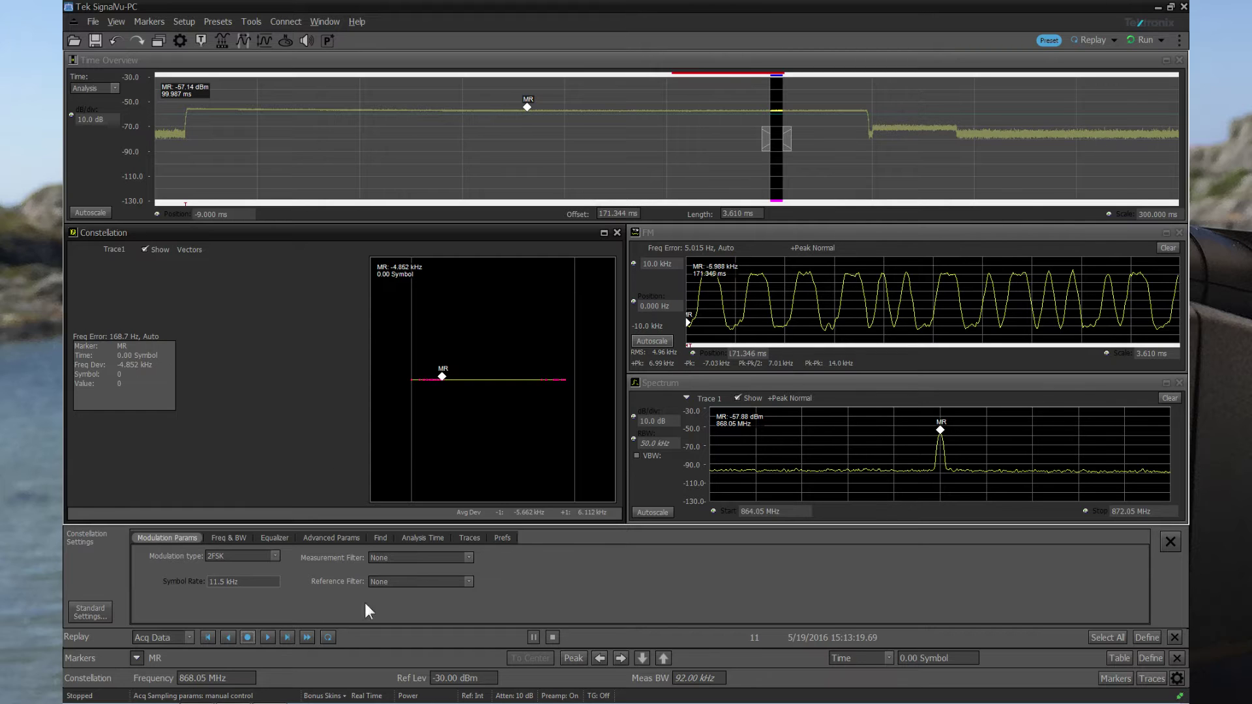
Try replaying the record with a manual Constellation frequency deviation of 6, and return the deviation to Auto.
{"action": "left_click", "coordinate": [230, 537]}
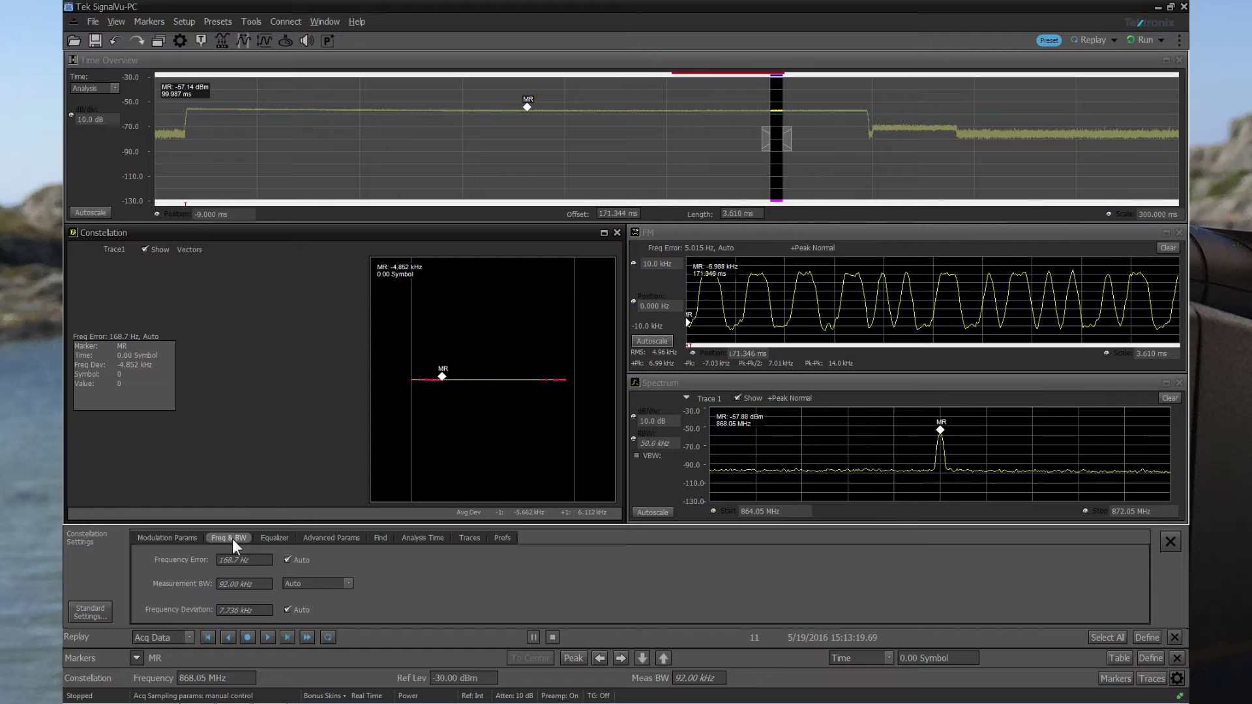
{"action": "left_click", "coordinate": [268, 609]}
{"action": "type", "text": "6"}
{"action": "key", "text": "Tab"}
{"action": "left_click", "coordinate": [247, 637]}
{"action": "left_click", "coordinate": [287, 609]}
Try manual frequency deviations of 1 kHz and 10 kHz, replaying the record with each, and restore the automatic deviation.
{"action": "left_click", "coordinate": [261, 610]}
{"action": "type", "text": "1k"}
{"action": "left_click", "coordinate": [247, 638]}
{"action": "left_click", "coordinate": [287, 609]}
{"action": "left_click", "coordinate": [266, 609]}
{"action": "type", "text": "10k"}
{"action": "left_click", "coordinate": [247, 637]}
{"action": "left_click", "coordinate": [288, 610]}
Add the Symbol Table display from the GP Digital Modulation measurements to the selected displays.
{"action": "left_click", "coordinate": [158, 40]}
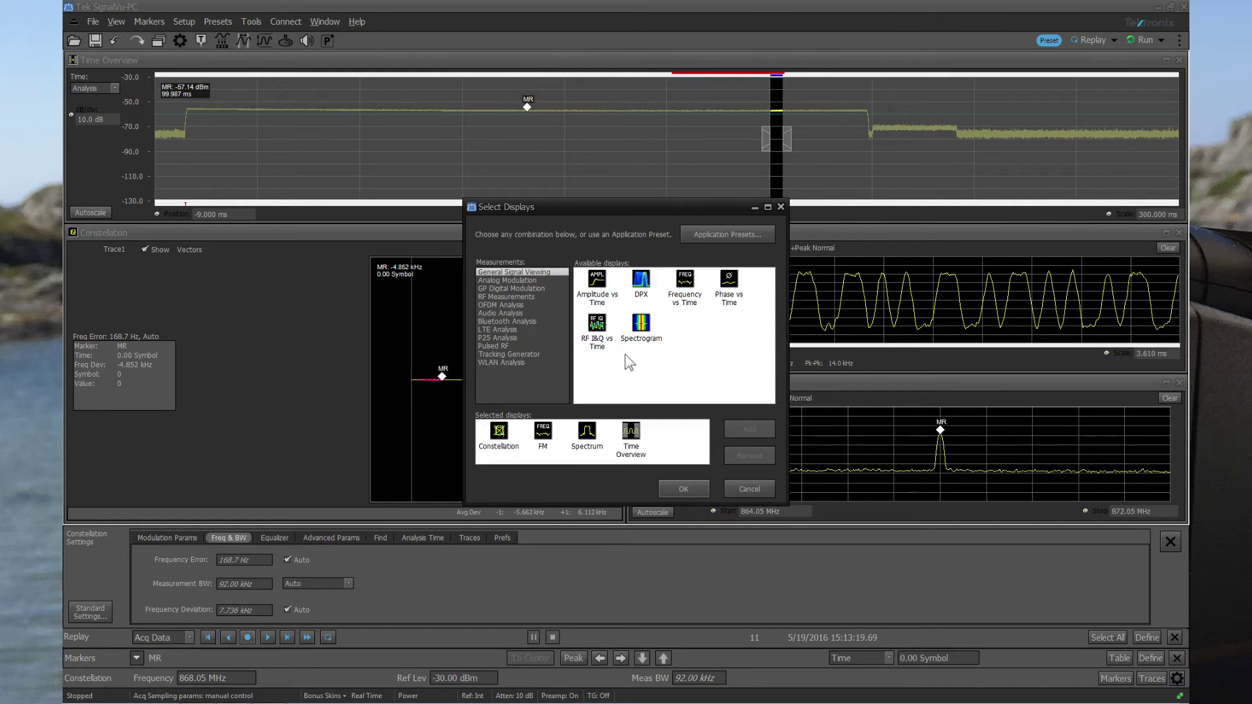
{"action": "left_click", "coordinate": [511, 289]}
{"action": "left_click", "coordinate": [728, 329]}
{"action": "double_click", "coordinate": [728, 329]}
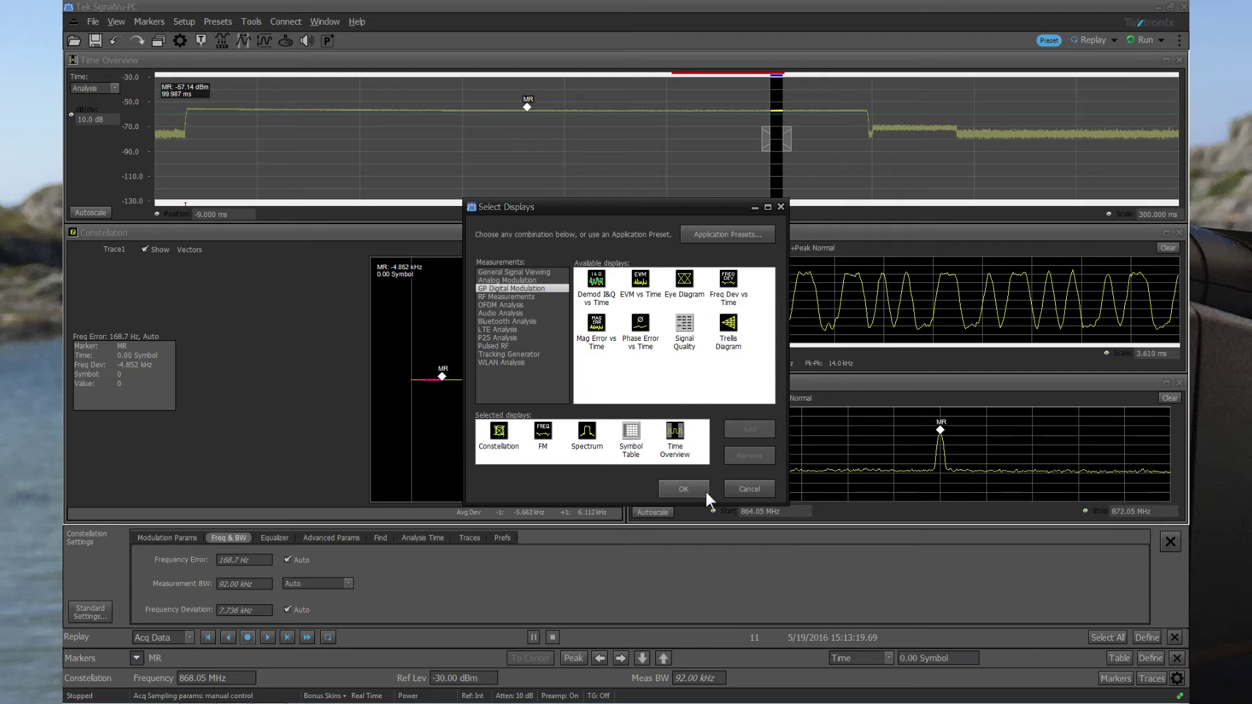
{"action": "left_click", "coordinate": [695, 488]}
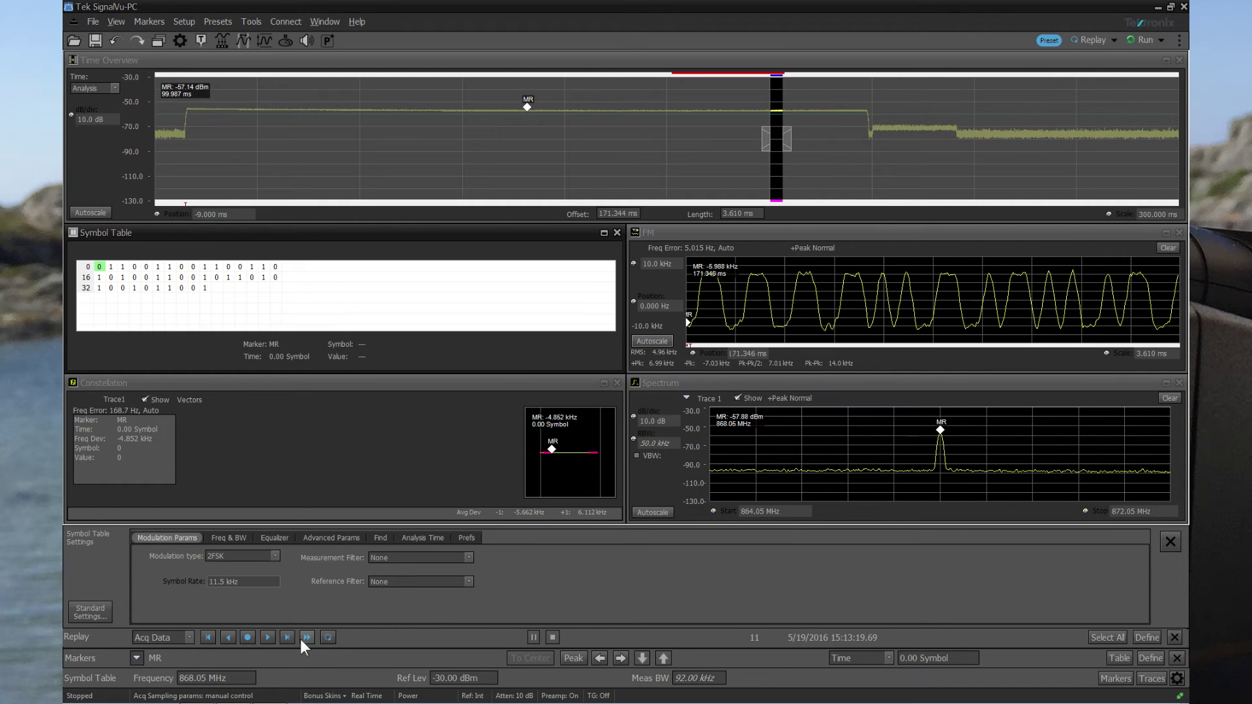
Widen the analysis window to about 74.44 ms at an offset of about 111.86 ms and replay the record into the Symbol Table.
{"action": "left_click", "coordinate": [247, 637]}
{"action": "left_click_drag", "start_coordinate": [802, 163], "coordinate": [827, 146]}
{"action": "left_click", "coordinate": [247, 639]}
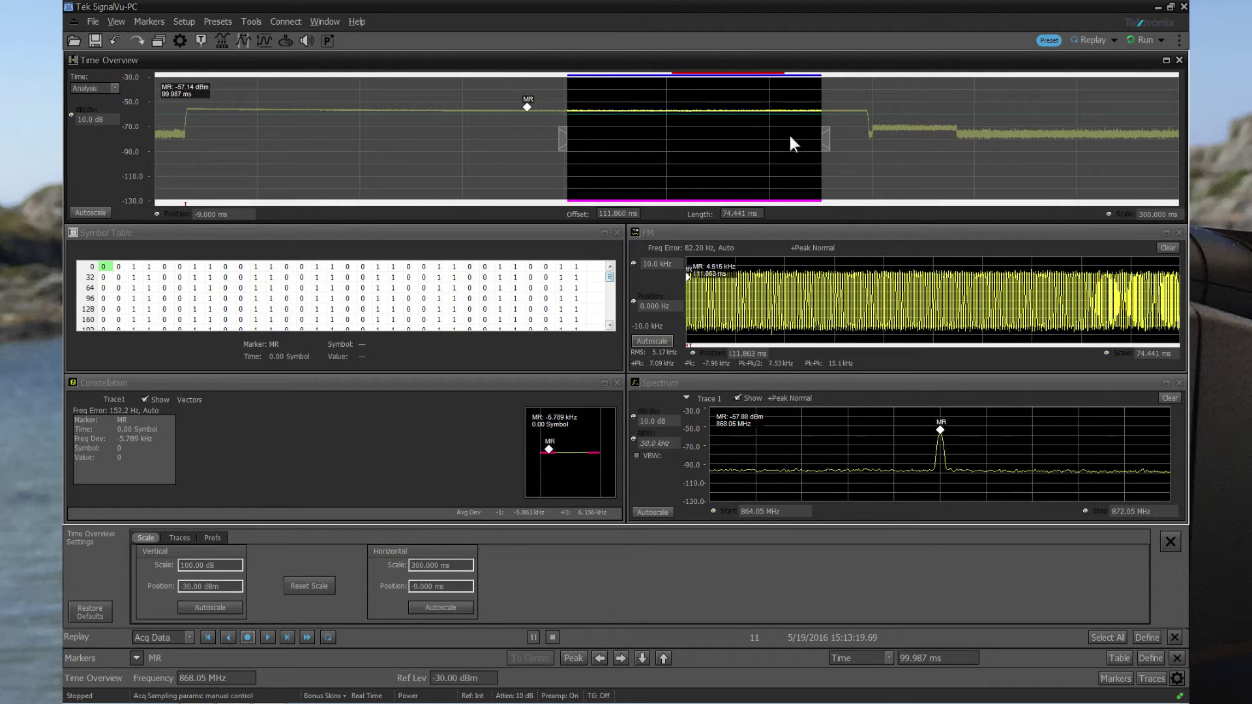
Extend the analysis window to about 84.07 ms towards the burst's end, replay the record, and review the later symbols in the Symbol Table.
{"action": "left_click_drag", "start_coordinate": [825, 139], "coordinate": [858, 139]}
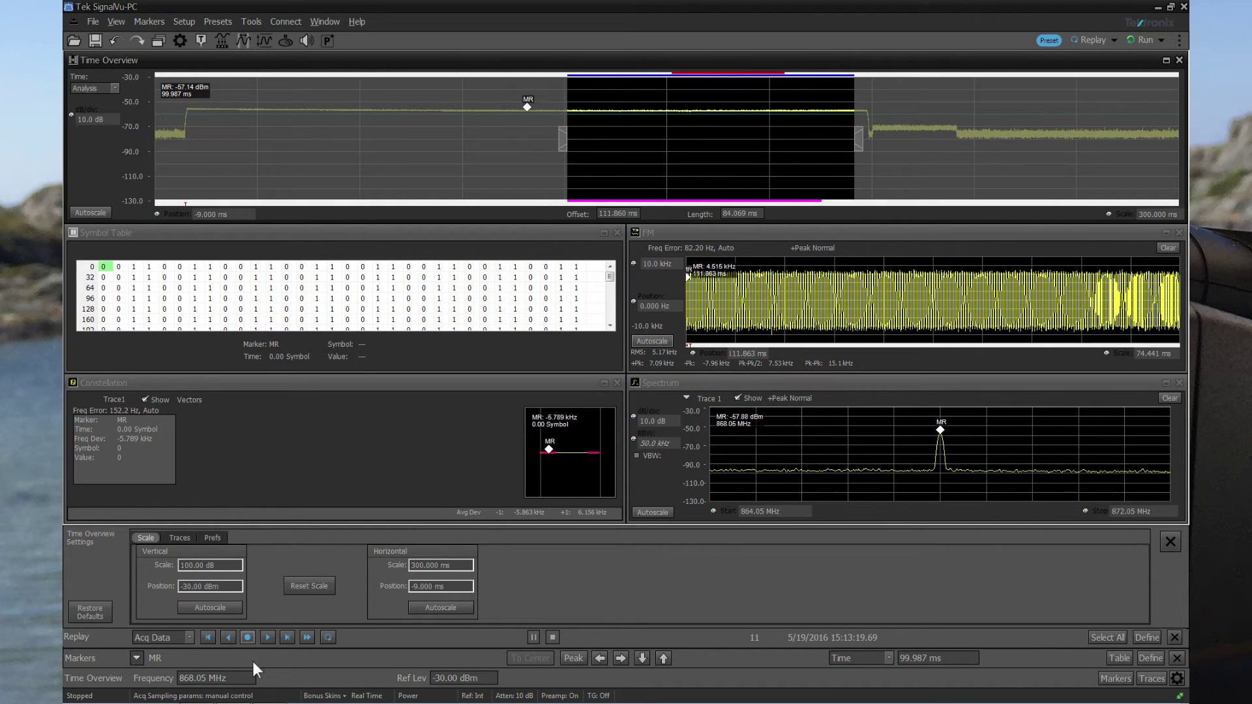
{"action": "left_click", "coordinate": [248, 637]}
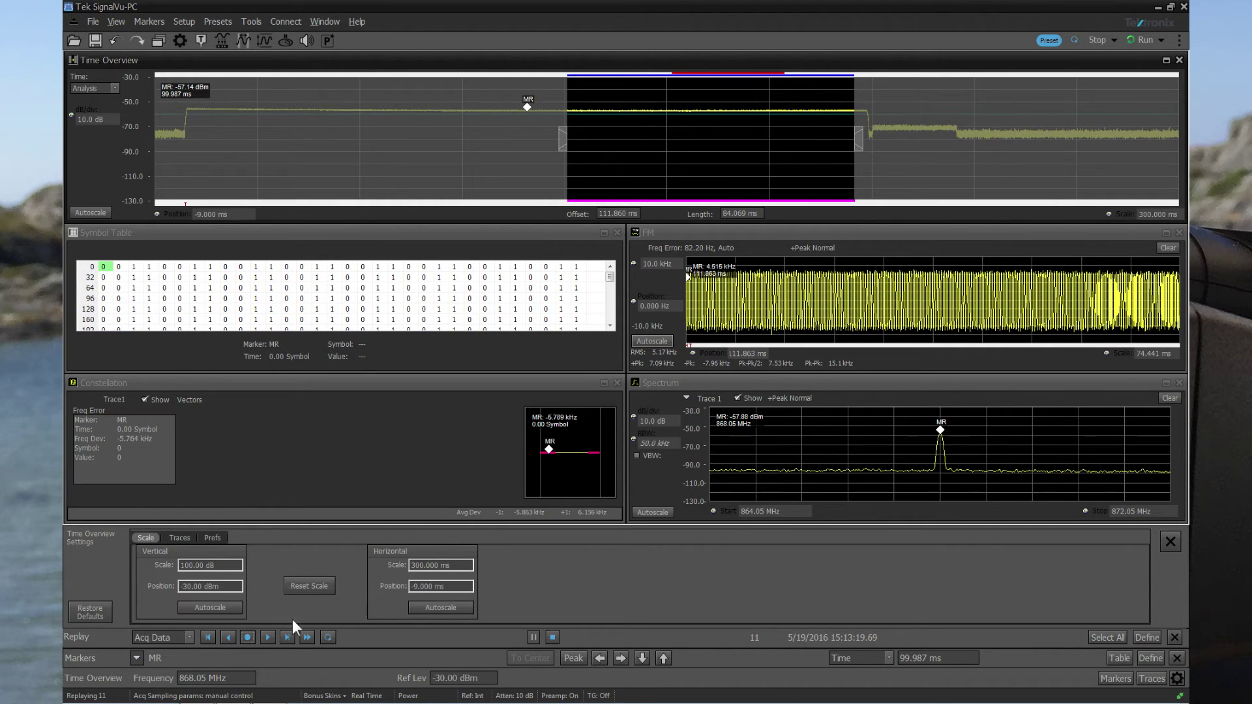
{"action": "left_click", "coordinate": [609, 288]}
{"action": "left_click_drag", "start_coordinate": [609, 289], "coordinate": [608, 294]}
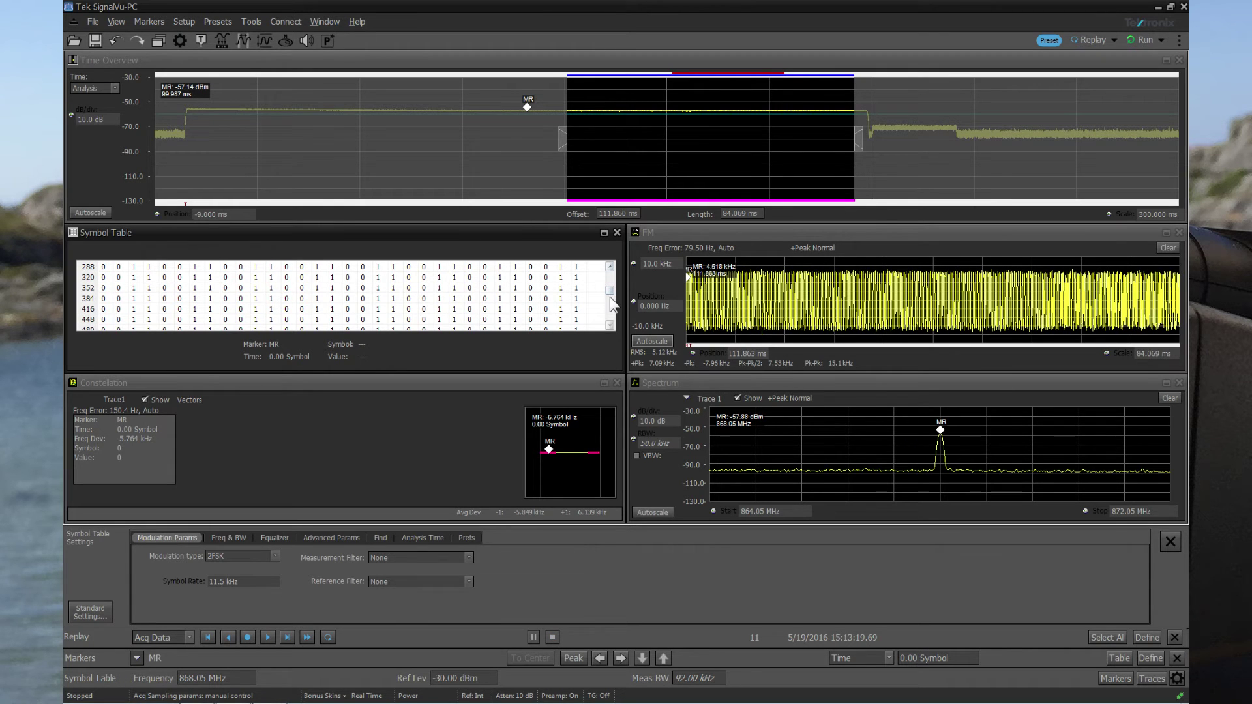
{"action": "left_click", "coordinate": [609, 305]}
{"action": "left_click", "coordinate": [609, 308]}
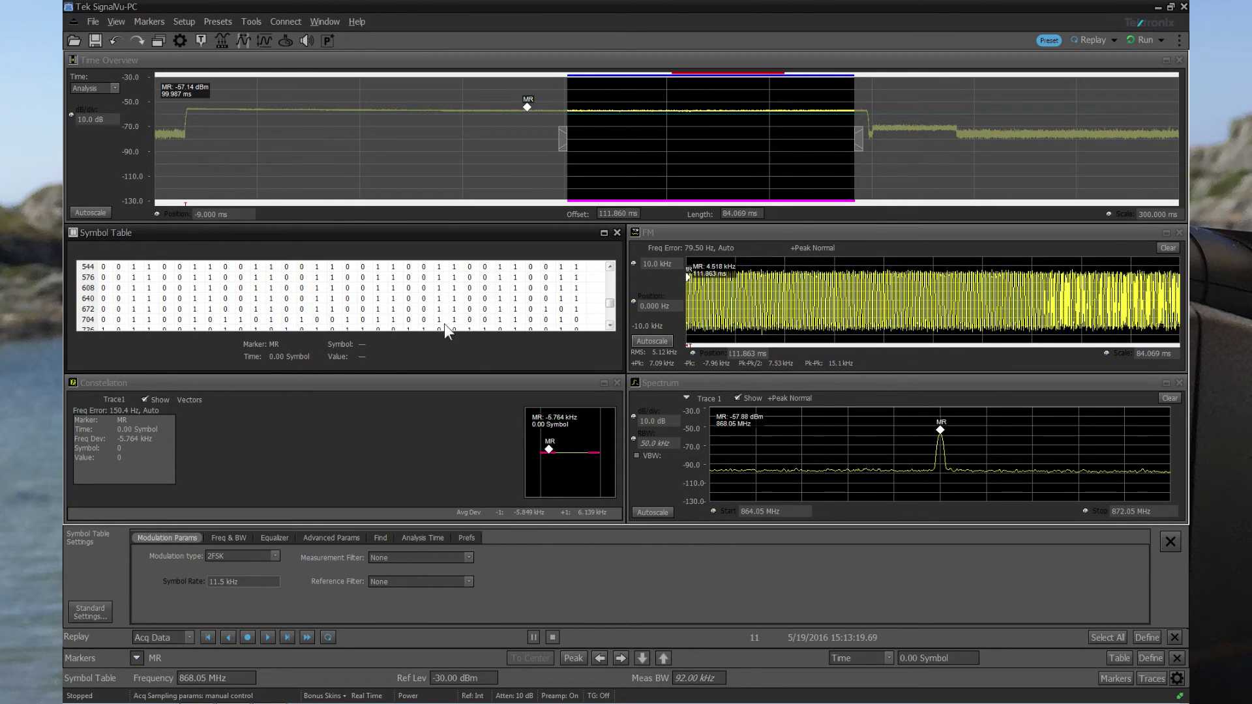
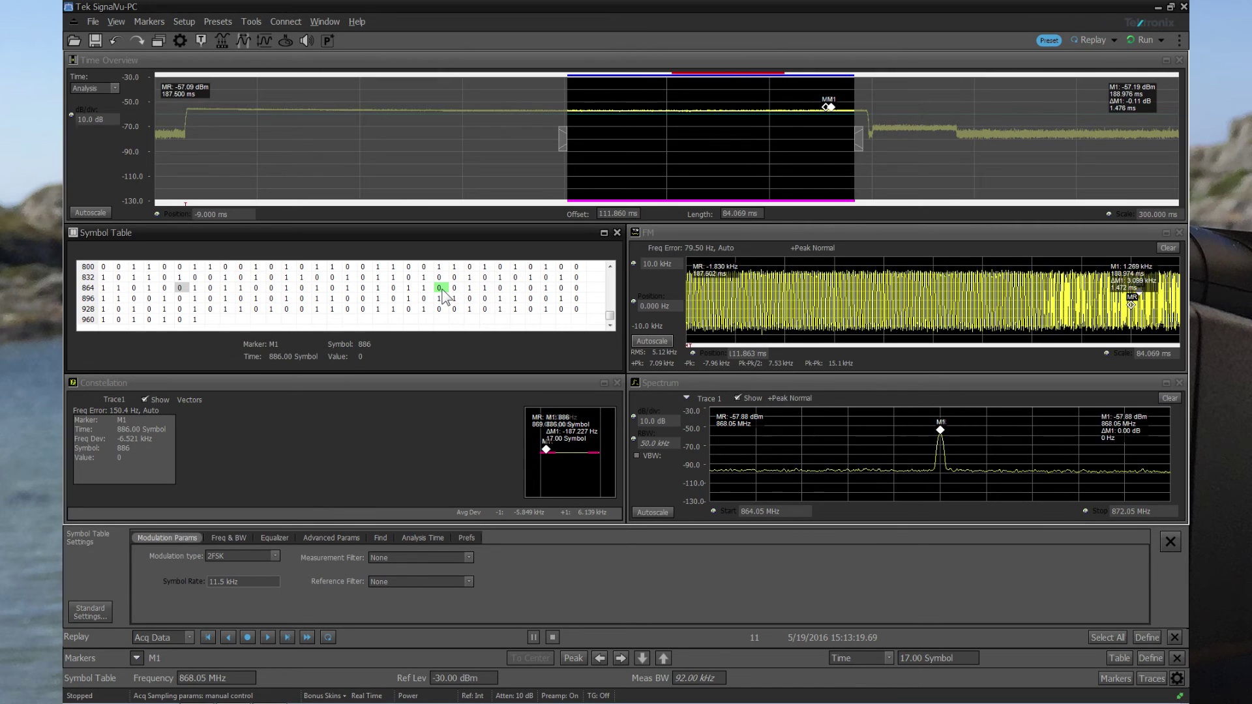
Open the analysis frequency settings and unlock the spectrum displays' centre frequency from the measurement frequency.
{"action": "left_click", "coordinate": [256, 19]}
{"action": "left_click", "coordinate": [255, 19]}
{"action": "left_click", "coordinate": [160, 95]}
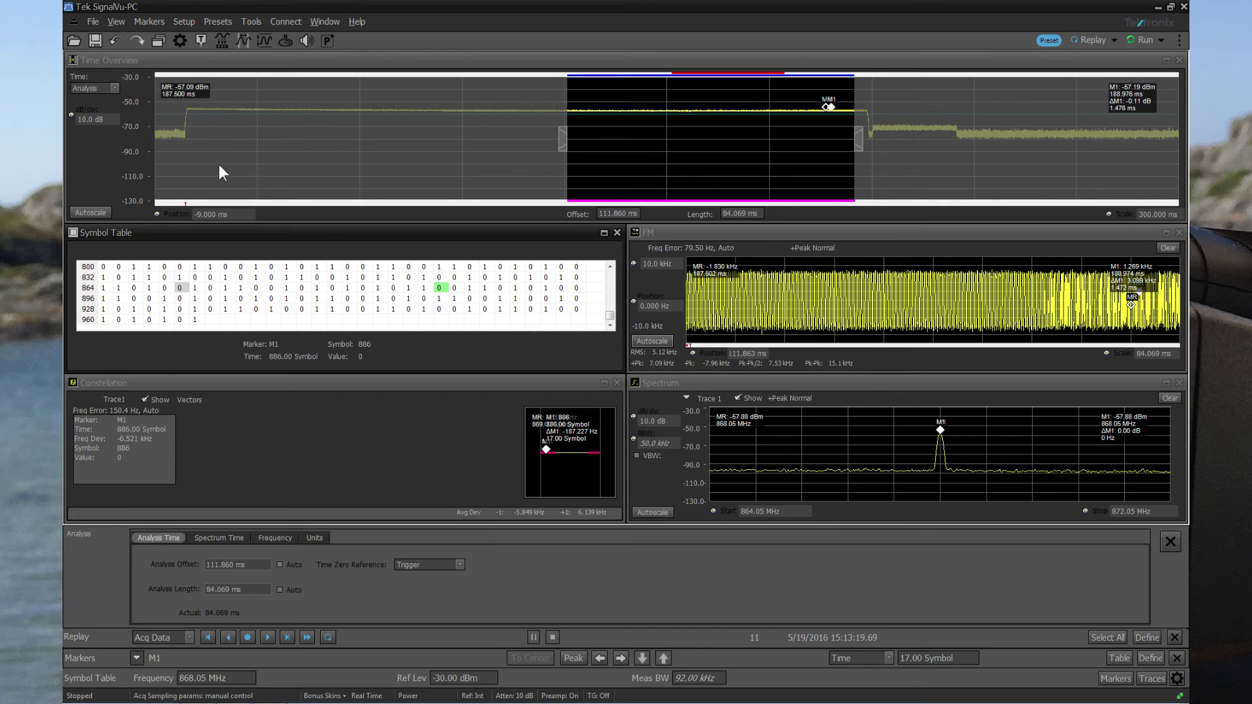
{"action": "left_click", "coordinate": [261, 540]}
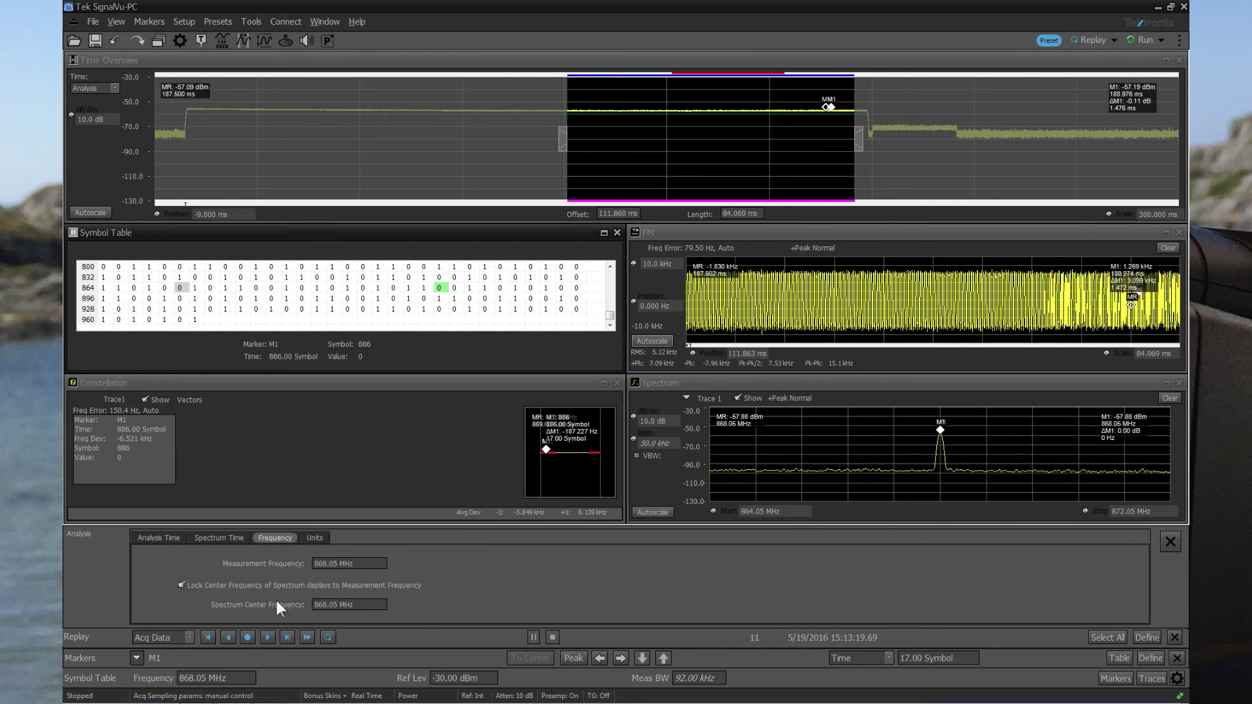
{"action": "left_click", "coordinate": [182, 583]}
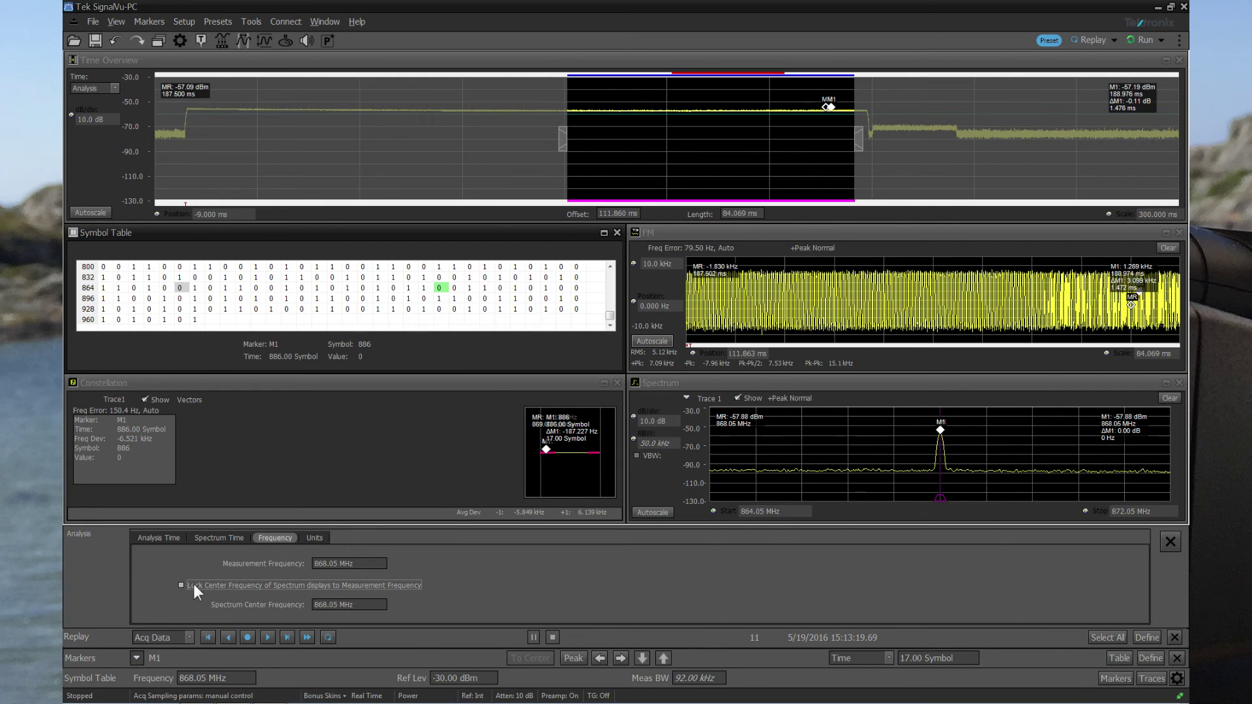
{"action": "left_click", "coordinate": [182, 585]}
Try measurement frequencies of 868.01 MHz and 867.96 MHz by moving the frequency handle in the Spectrum, replaying the record at each.
{"action": "left_click", "coordinate": [938, 499]}
{"action": "left_click_drag", "start_coordinate": [939, 498], "coordinate": [937, 499]}
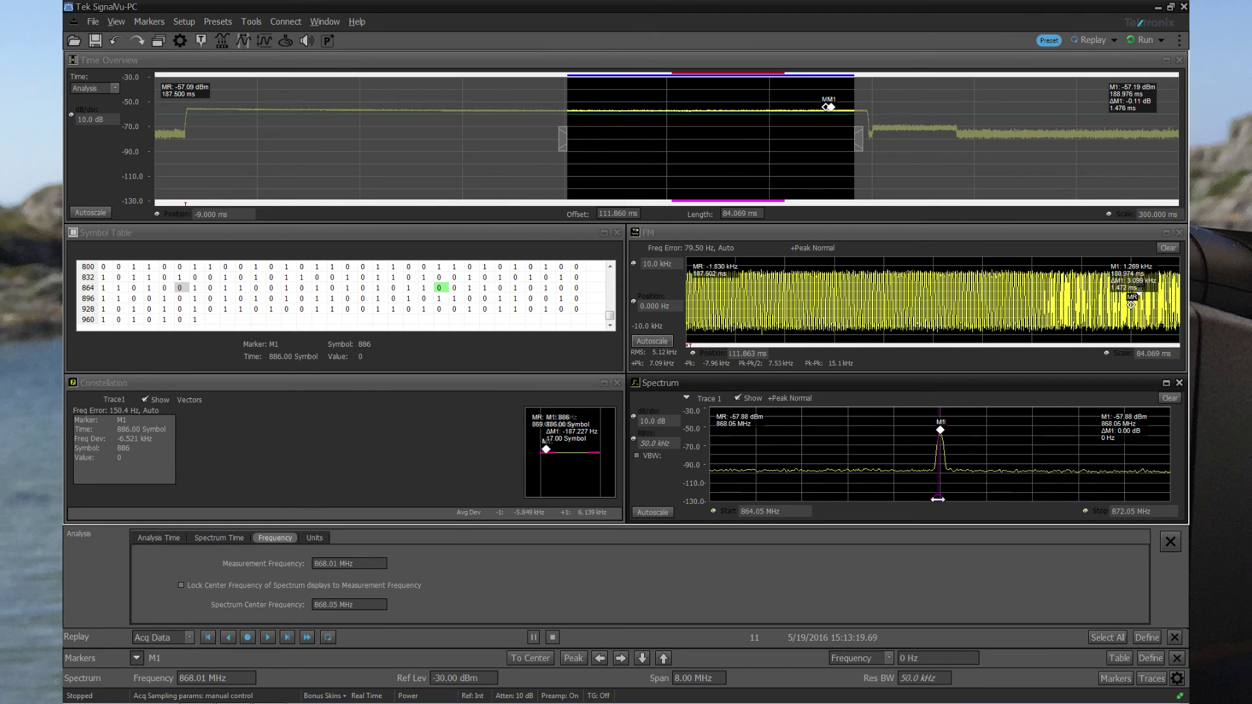
{"action": "left_click", "coordinate": [248, 637]}
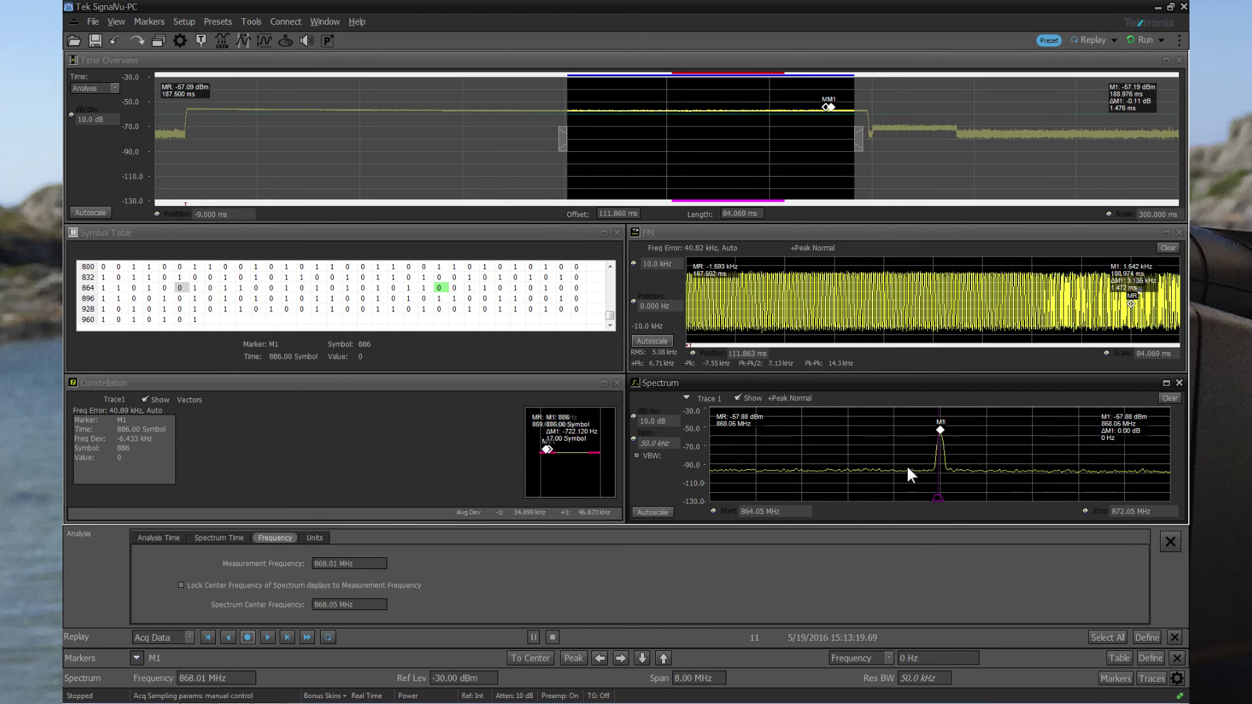
{"action": "left_click_drag", "start_coordinate": [937, 497], "coordinate": [935, 497]}
{"action": "left_click", "coordinate": [247, 637]}
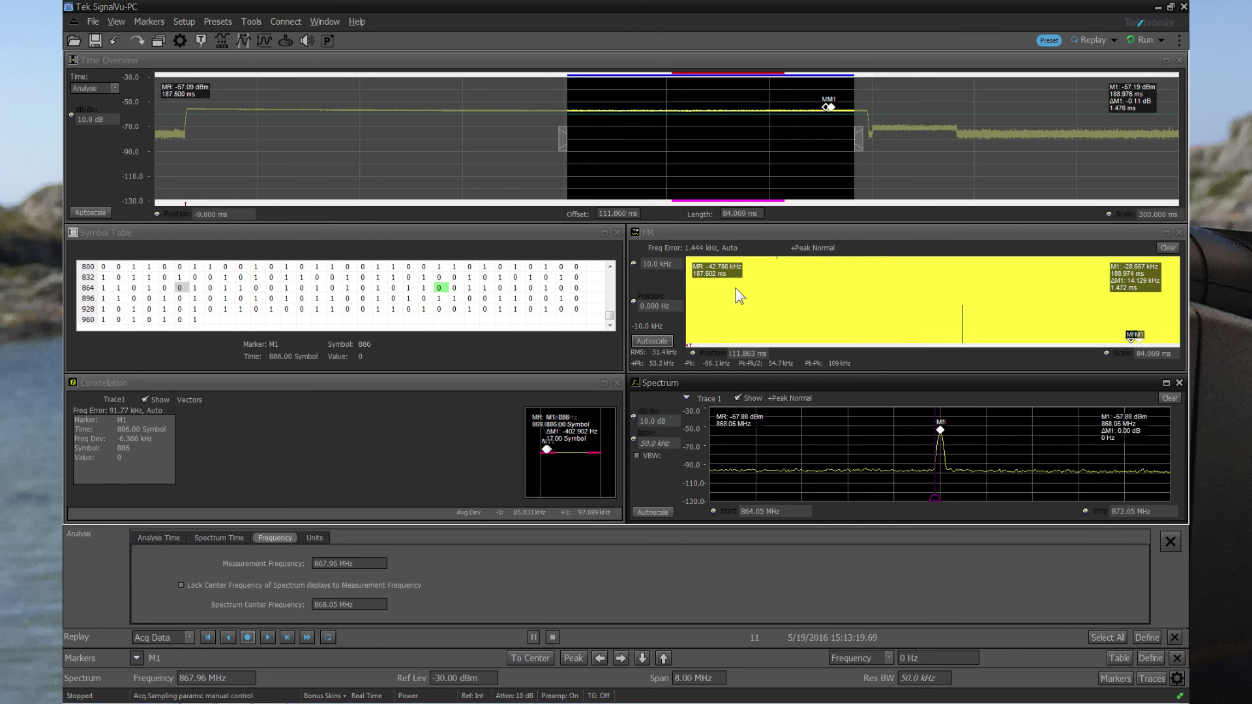
Set the measurement frequency to 868.06 MHz at the Spectrum's signal peak and start a looped replay of the recorded acquisitions.
{"action": "mouse_move", "coordinate": [935, 498]}
{"action": "left_mouse_down"}
{"action": "mouse_move", "coordinate": [952, 499]}
{"action": "mouse_move", "coordinate": [940, 498]}
{"action": "left_mouse_up"}
{"action": "left_click", "coordinate": [326, 637]}
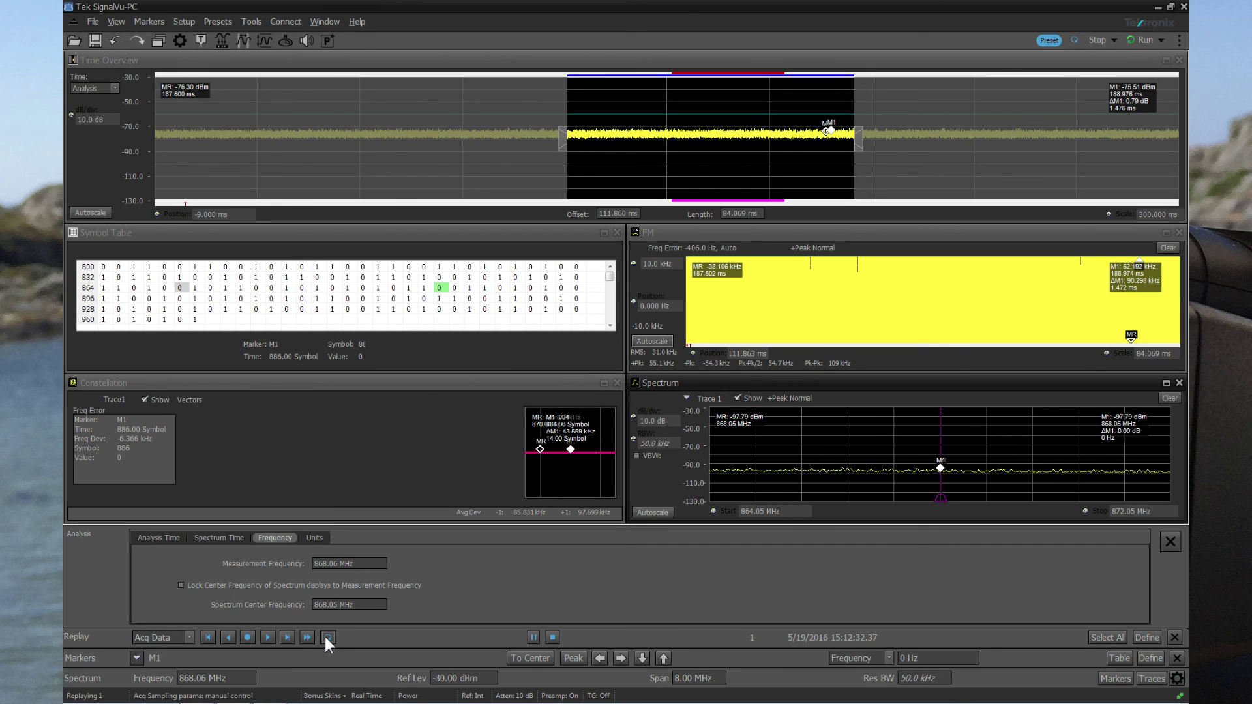